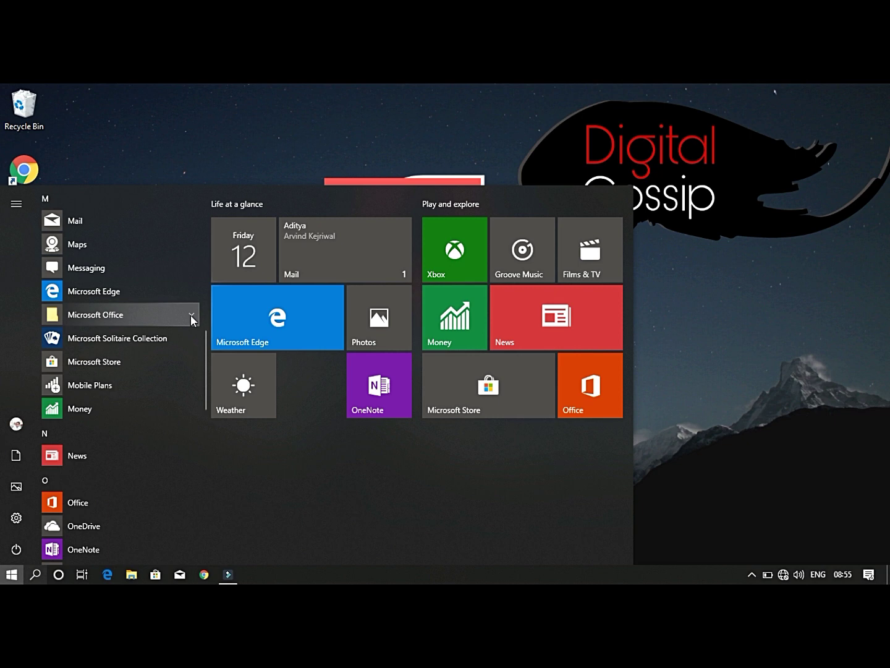
# Launch Microsoft Office Word 2007 from the Microsoft Office programs, and minimize and restore its window.
pyautogui.click(190, 316)
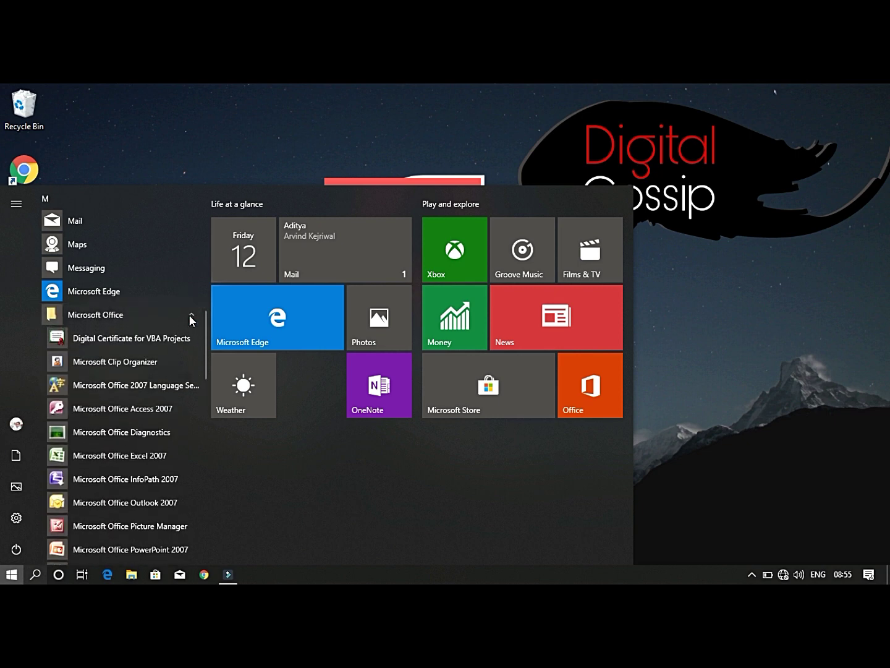
pyautogui.scroll(-2, 189, 314)
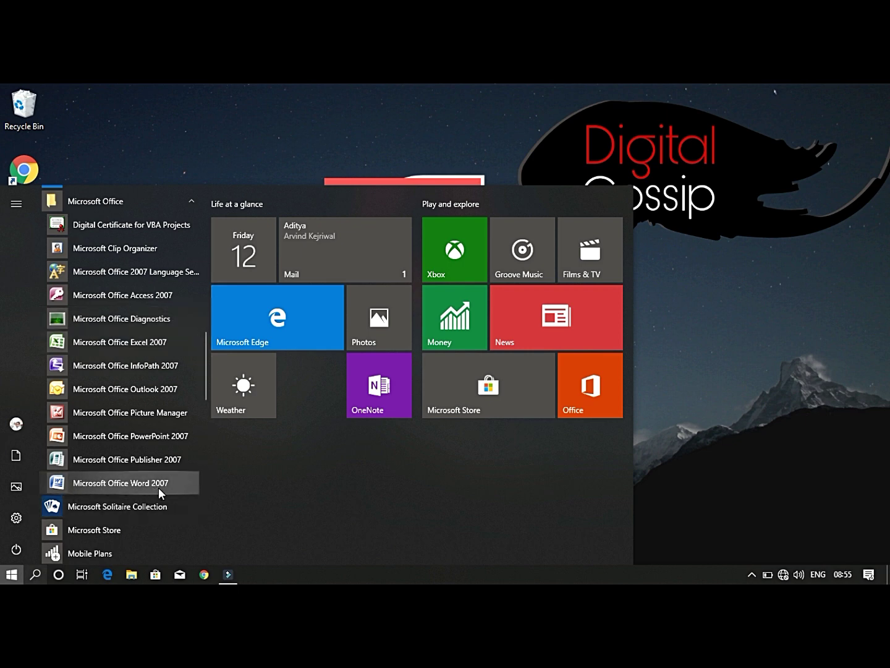
pyautogui.click(101, 479)
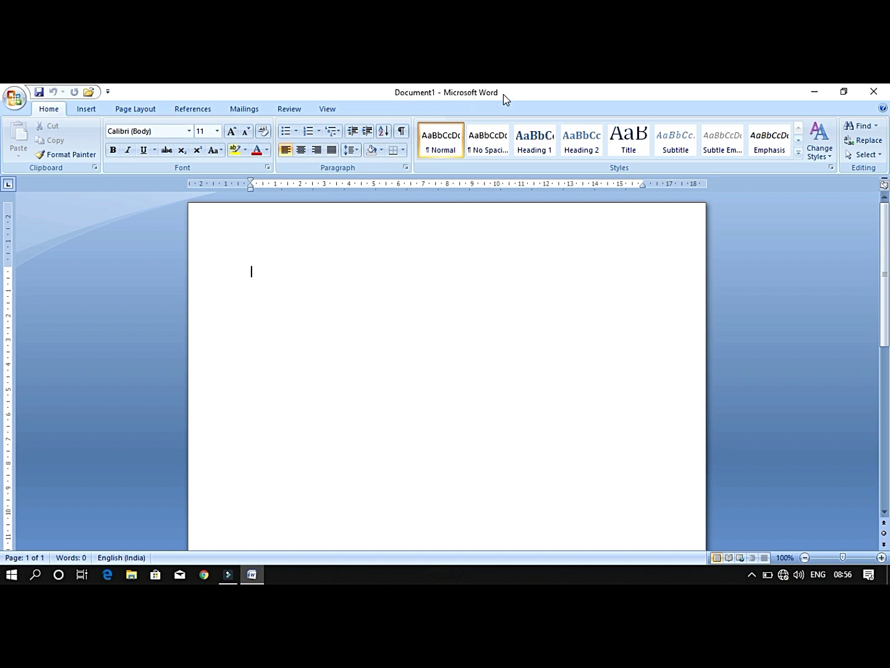
pyautogui.click(815, 91)
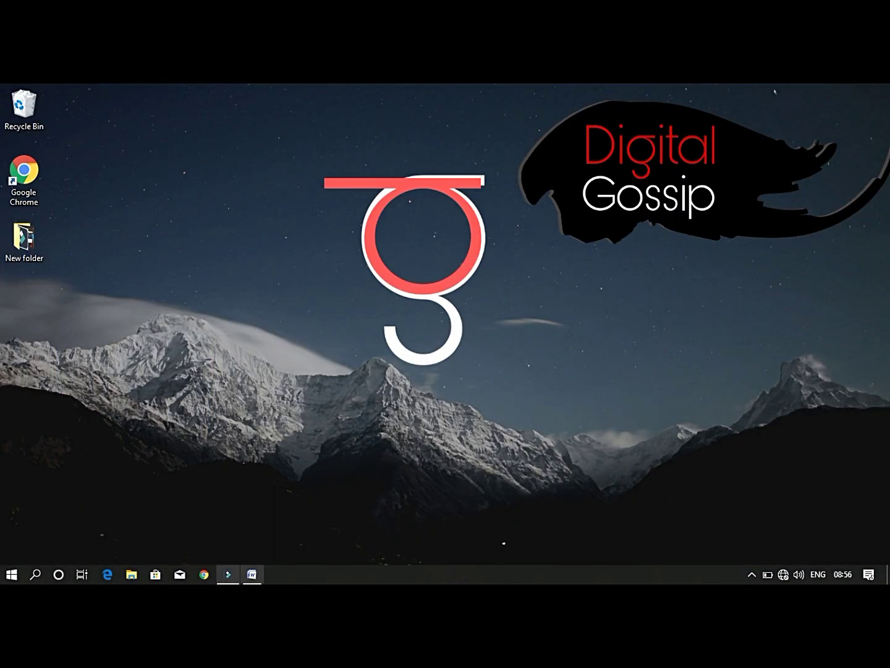
pyautogui.click(251, 575)
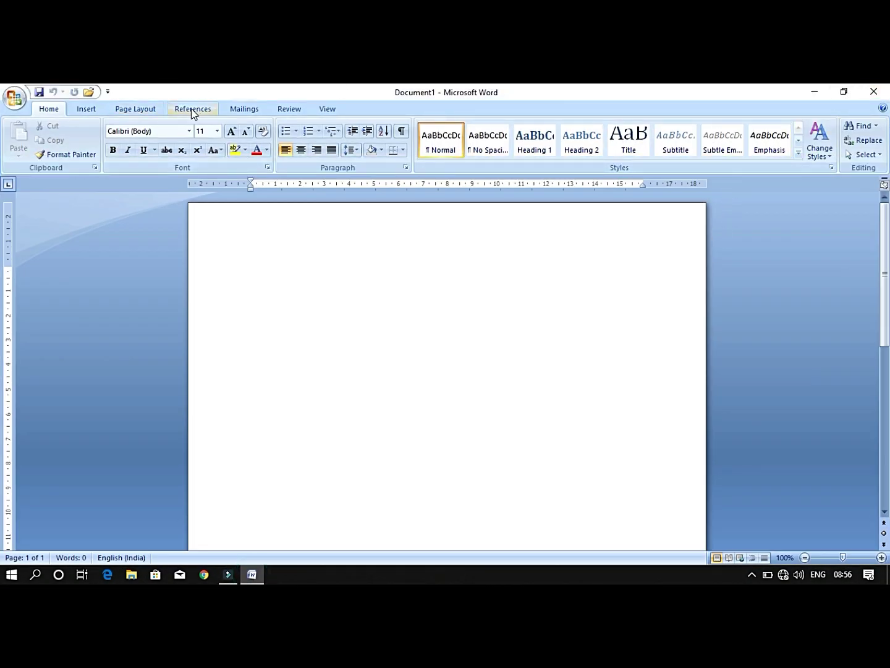
# Examine the Office menu's file commands, including the Save As formats, and the ribbon commands for inserting, page layout, references, mailings, review and view.
pyautogui.click(13, 99)
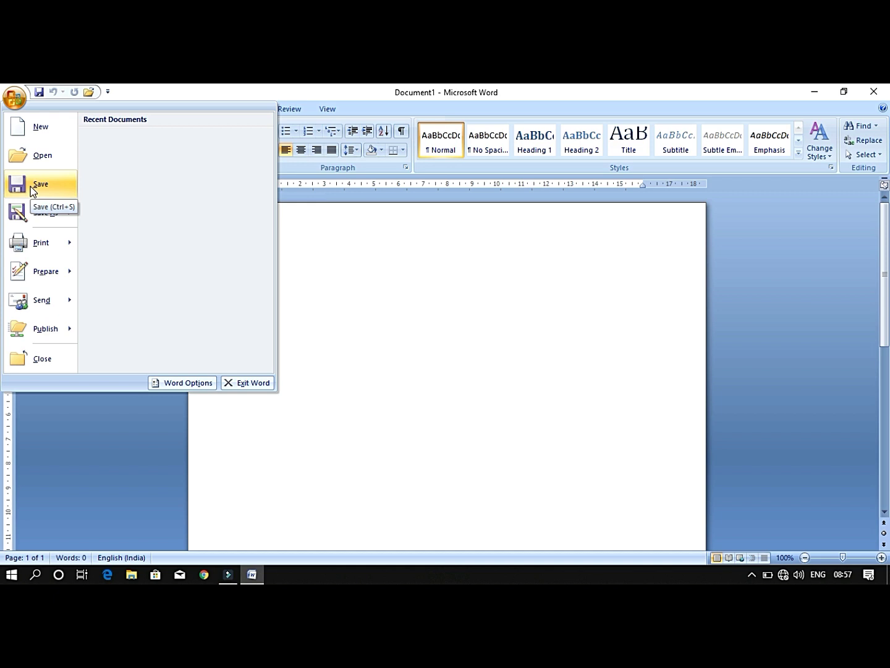
pyautogui.moveTo(26, 212)
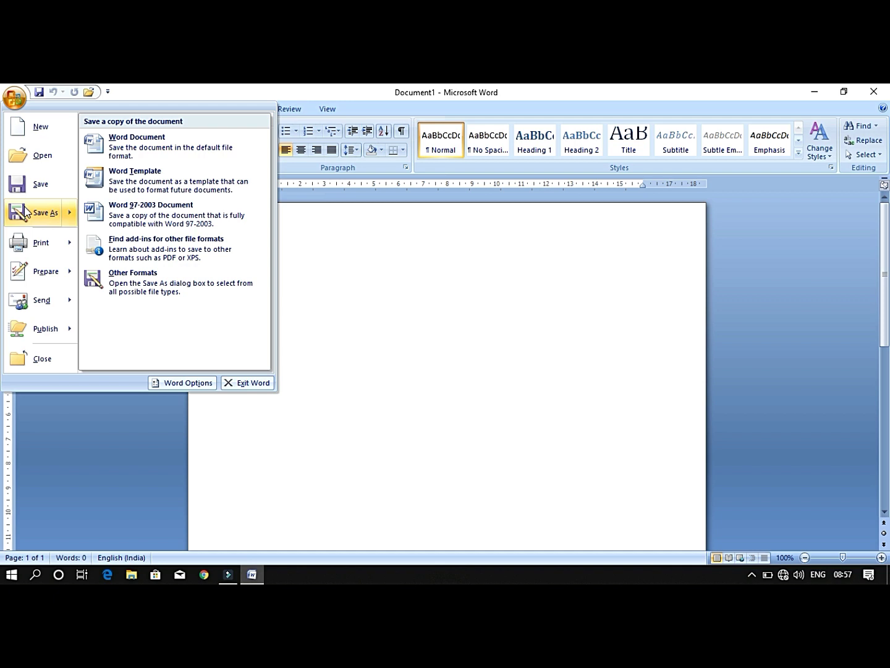
pyautogui.moveTo(23, 245)
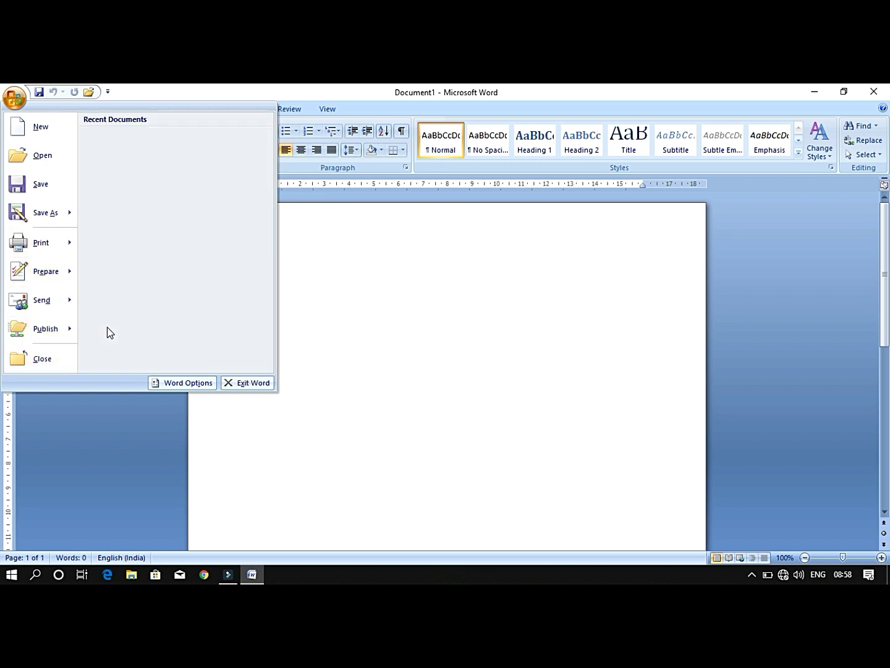
pyautogui.click(334, 328)
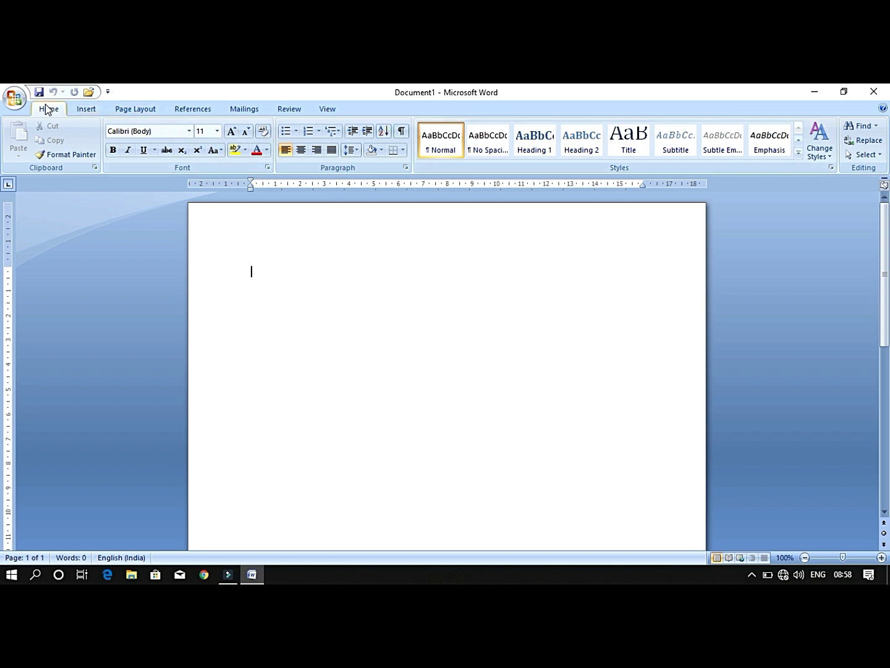
pyautogui.click(86, 110)
pyautogui.click(120, 109)
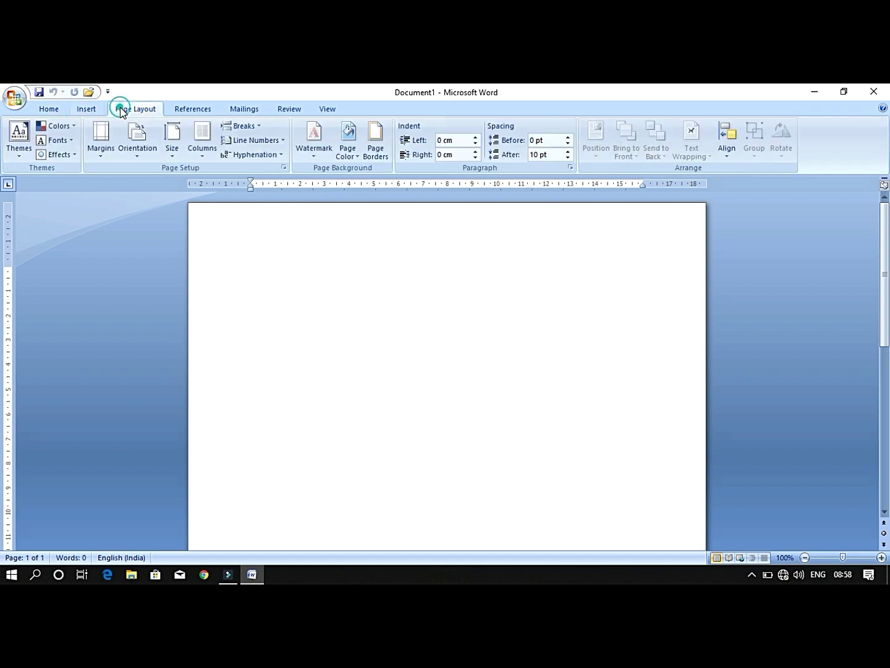
pyautogui.click(187, 111)
pyautogui.click(243, 111)
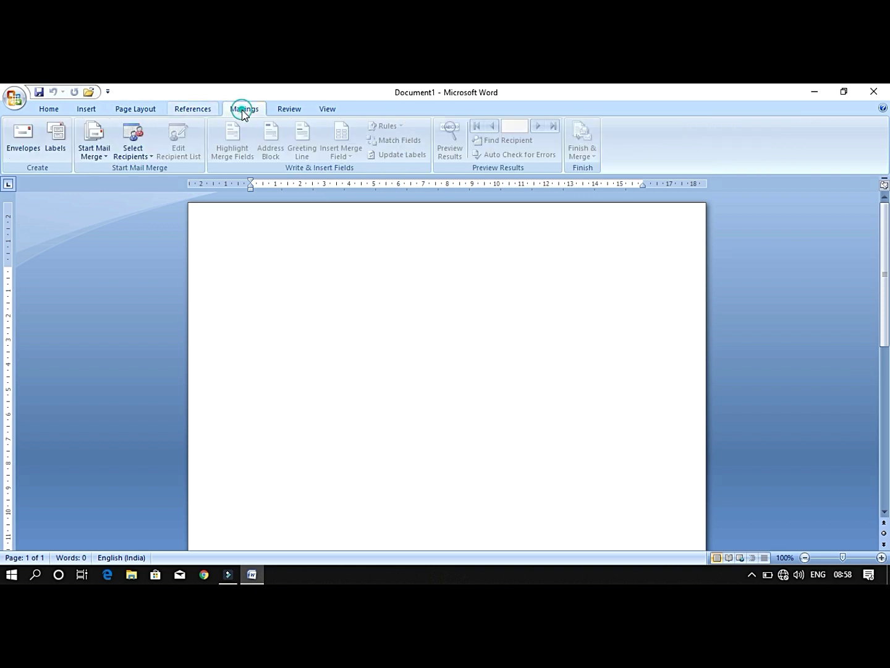
pyautogui.click(287, 108)
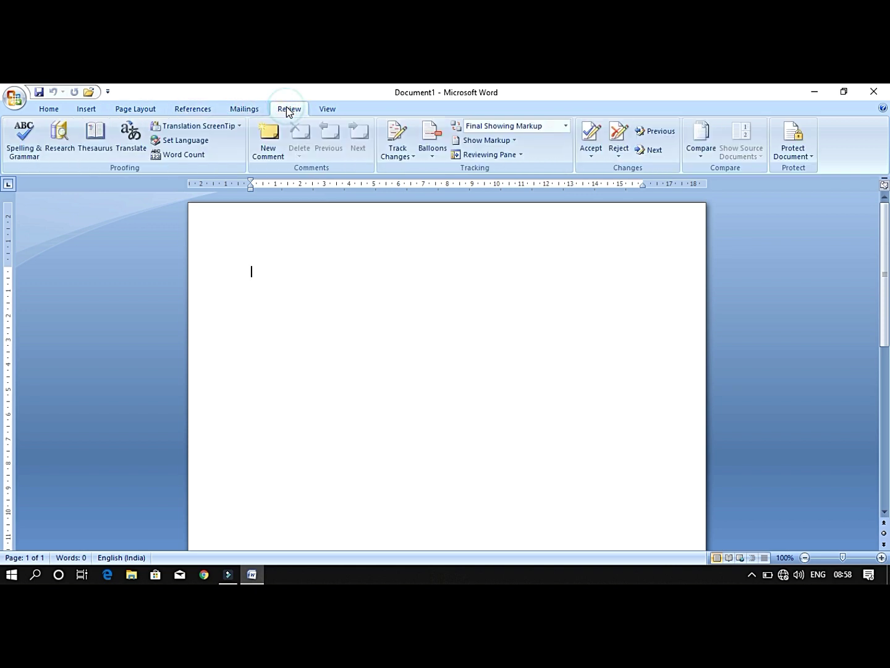
pyautogui.click(342, 112)
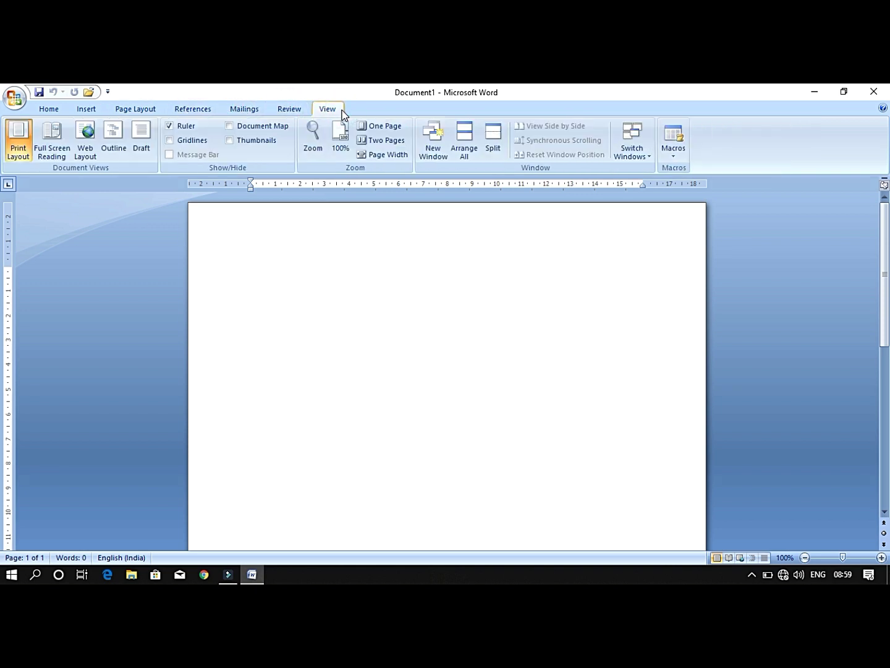
pyautogui.click(52, 110)
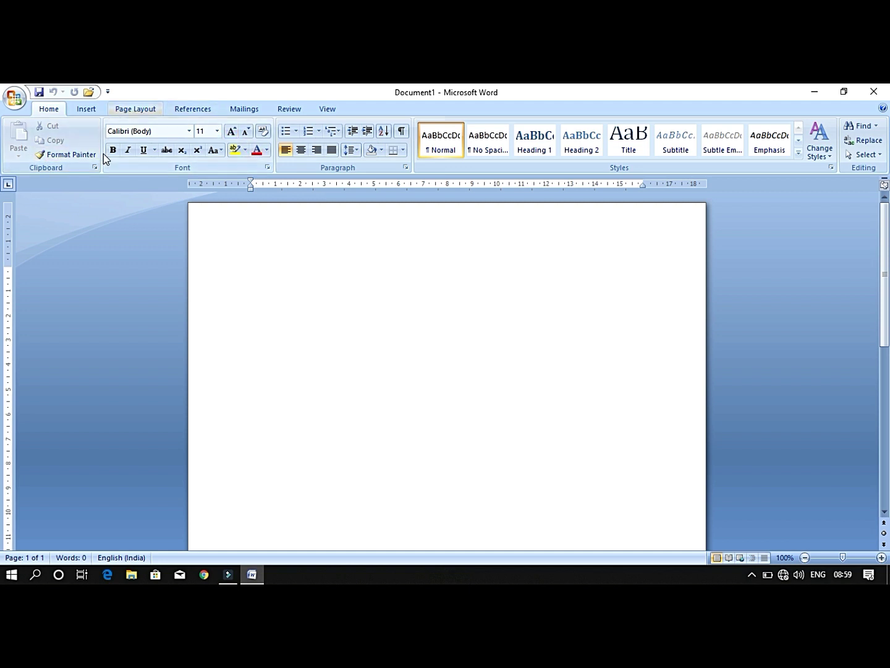
# Look over the font, style, size and effects options in the Font dialog without changing them.
pyautogui.click(268, 167)
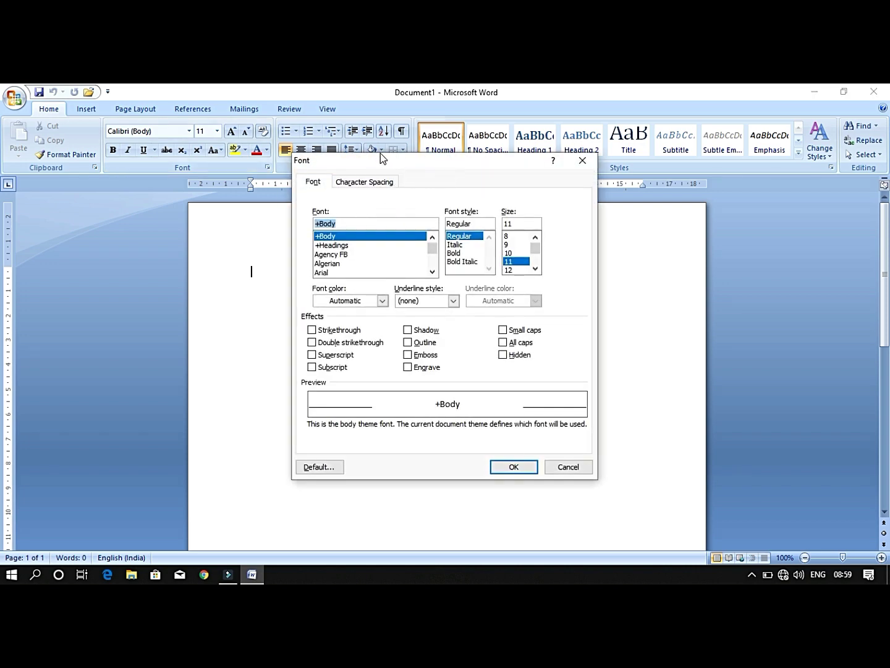
pyautogui.moveTo(395, 165); pyautogui.dragTo(349, 159)
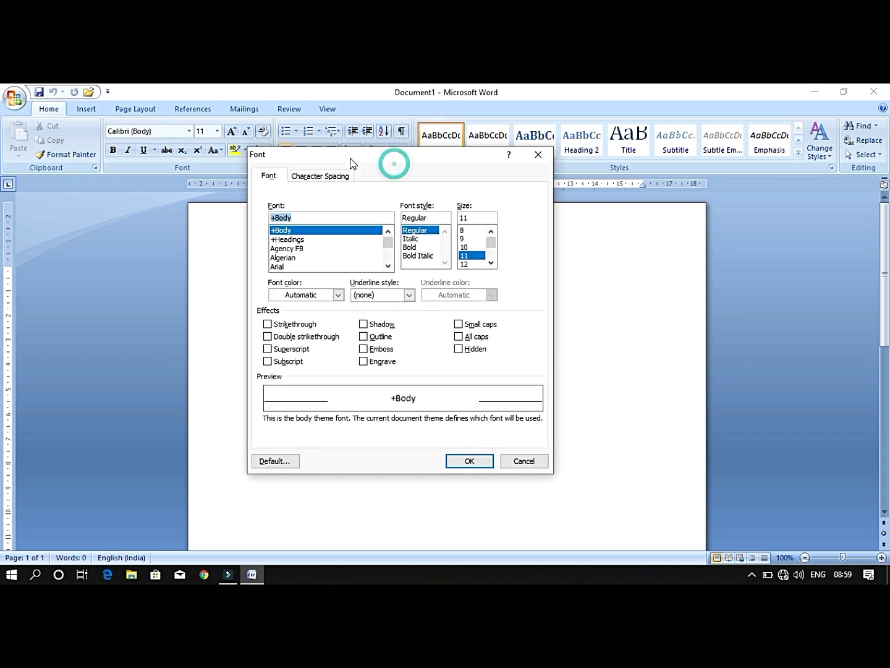
pyautogui.click(539, 156)
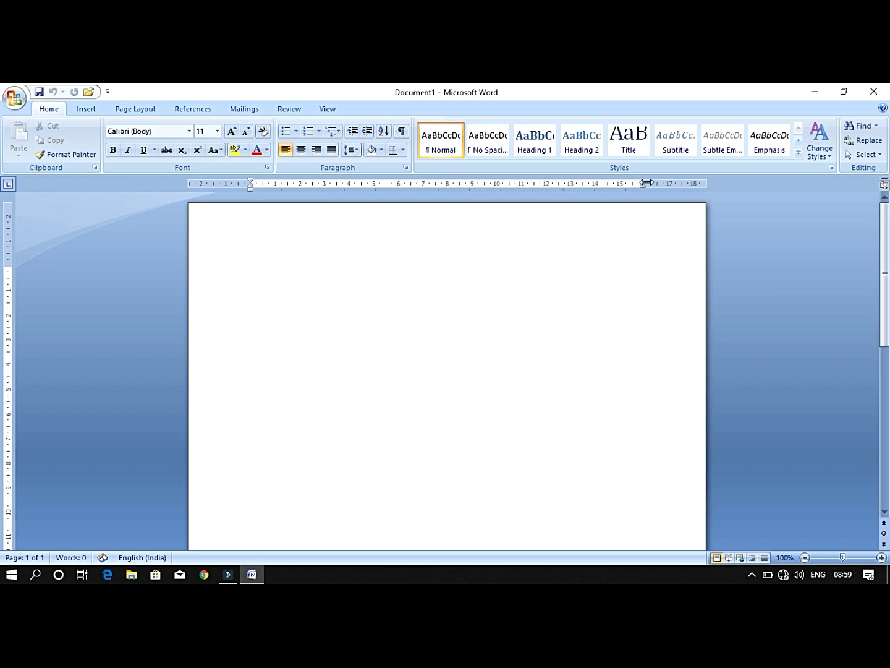
# Extend the right indent to about 17.5 cm and reduce the page's top margin to about 1.3 cm.
pyautogui.moveTo(646, 184); pyautogui.dragTo(680, 184)
pyautogui.moveTo(14, 267); pyautogui.dragTo(12, 233)
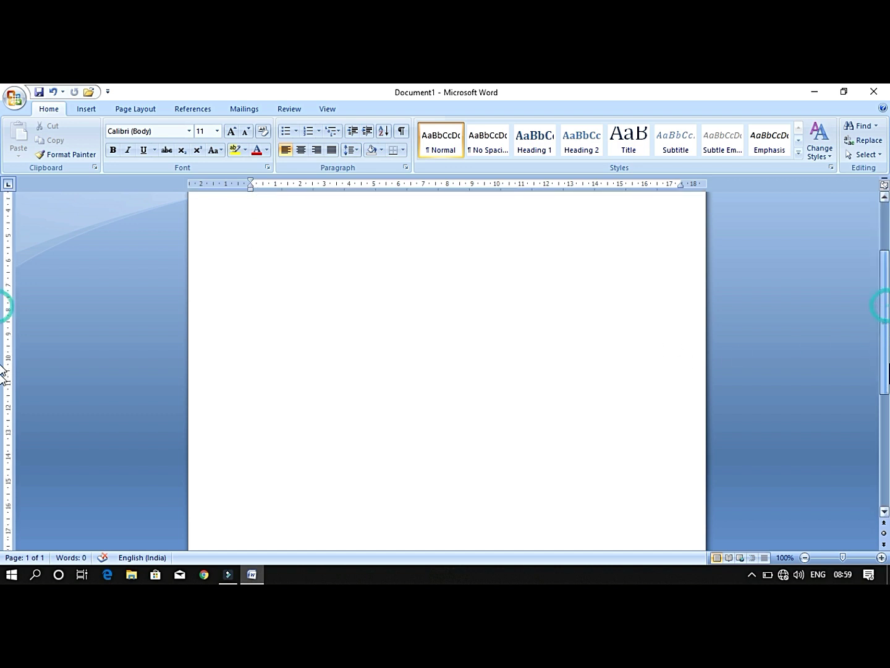
pyautogui.scroll(-2, 1, 297)
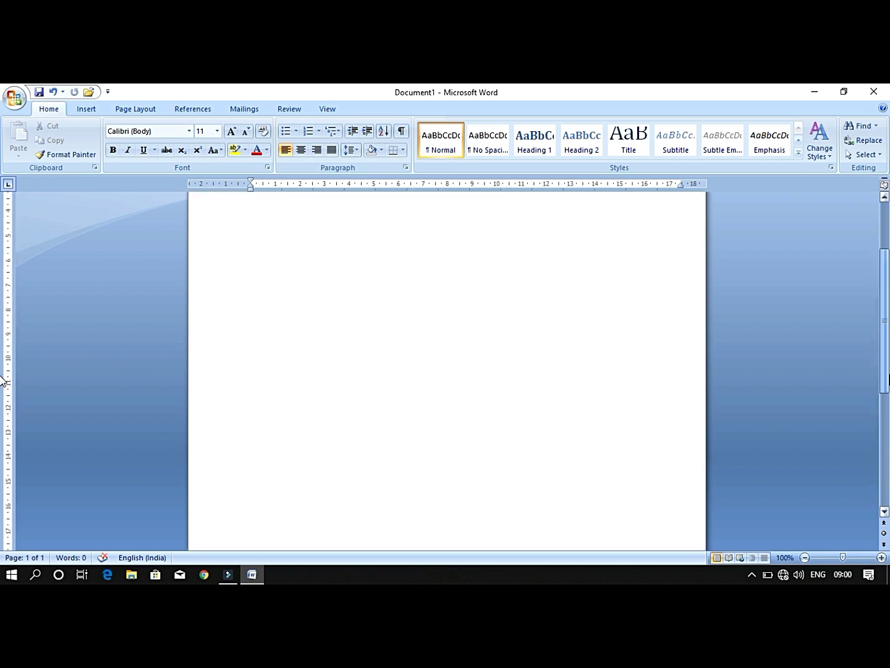
pyautogui.scroll(2, 1, 359)
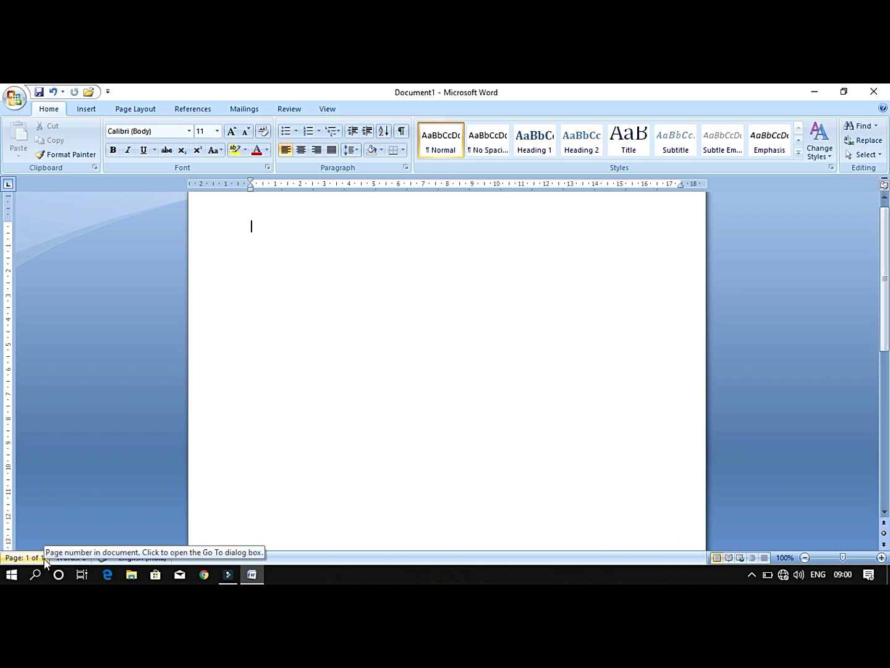
pyautogui.scroll(-7, 332, 343)
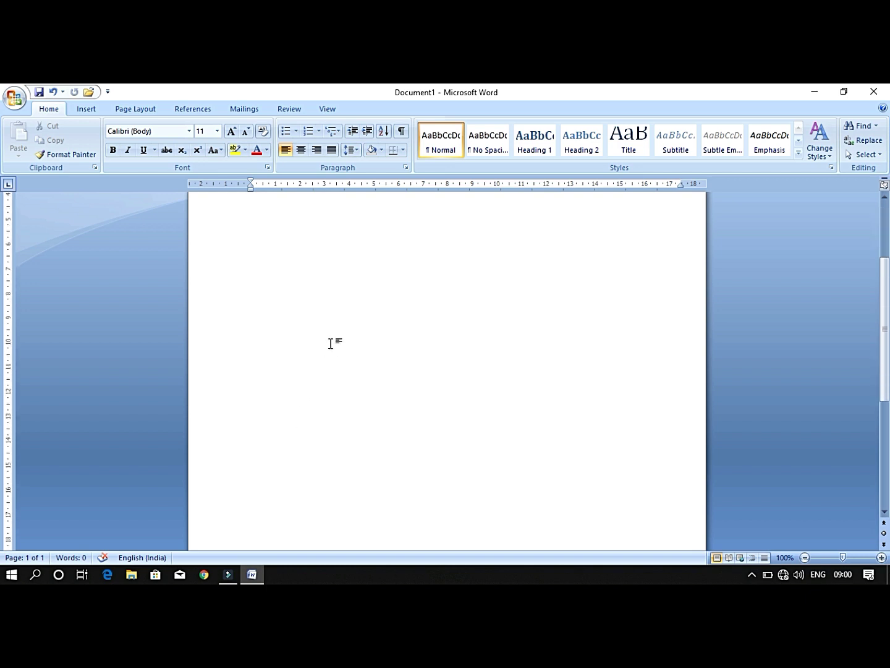
pyautogui.scroll(2, 331, 343)
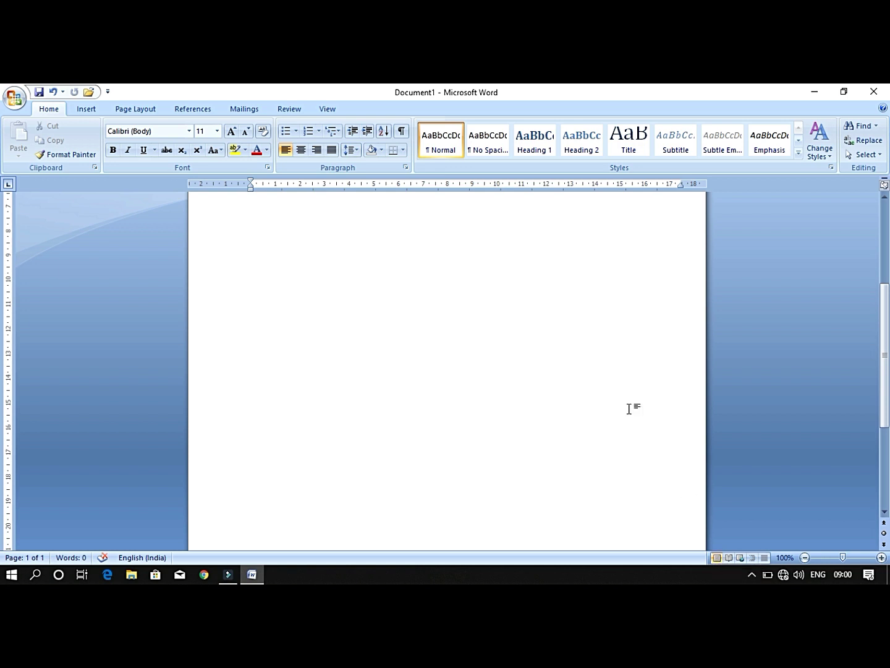
pyautogui.scroll(4, 506, 358)
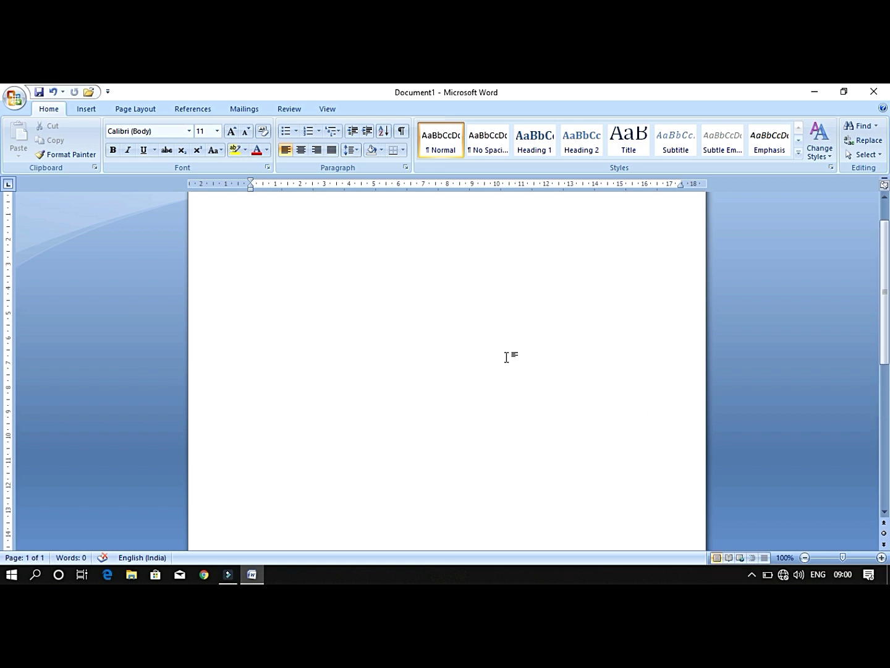
# View the blank document in Full Screen Reading and Web Layout, and return it to Print Layout.
pyautogui.click(728, 558)
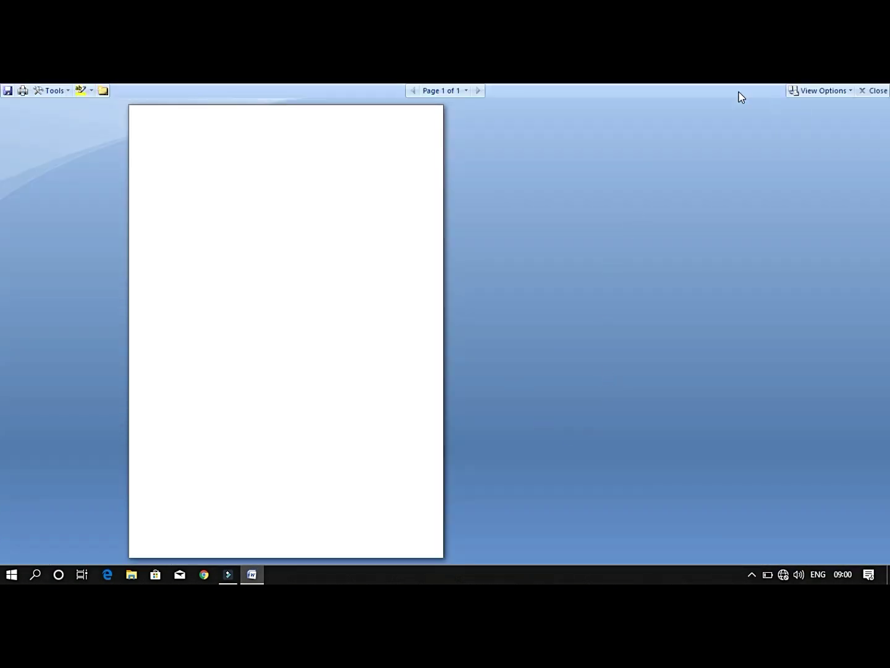
pyautogui.click(877, 91)
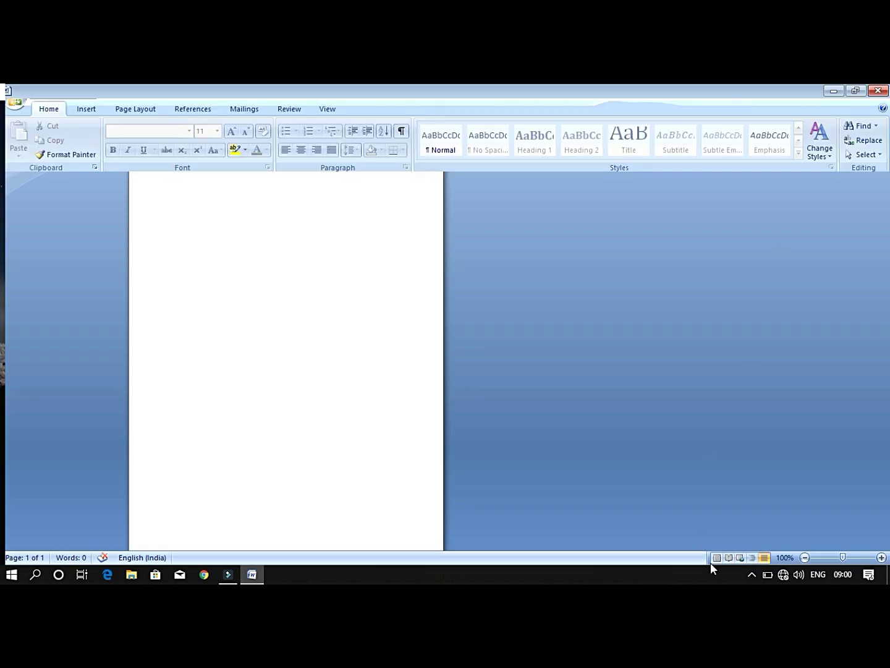
pyautogui.click(740, 557)
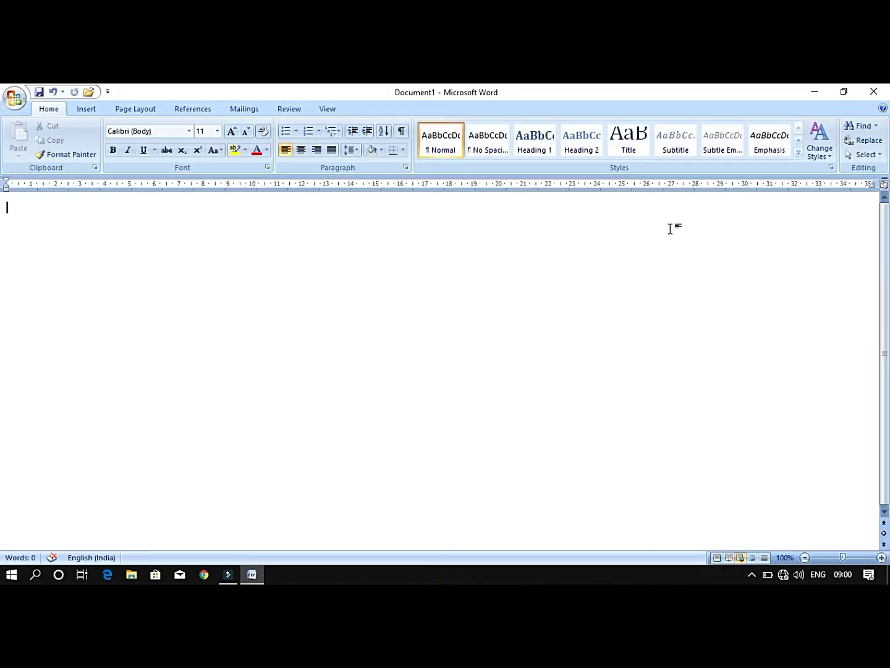
pyautogui.click(716, 558)
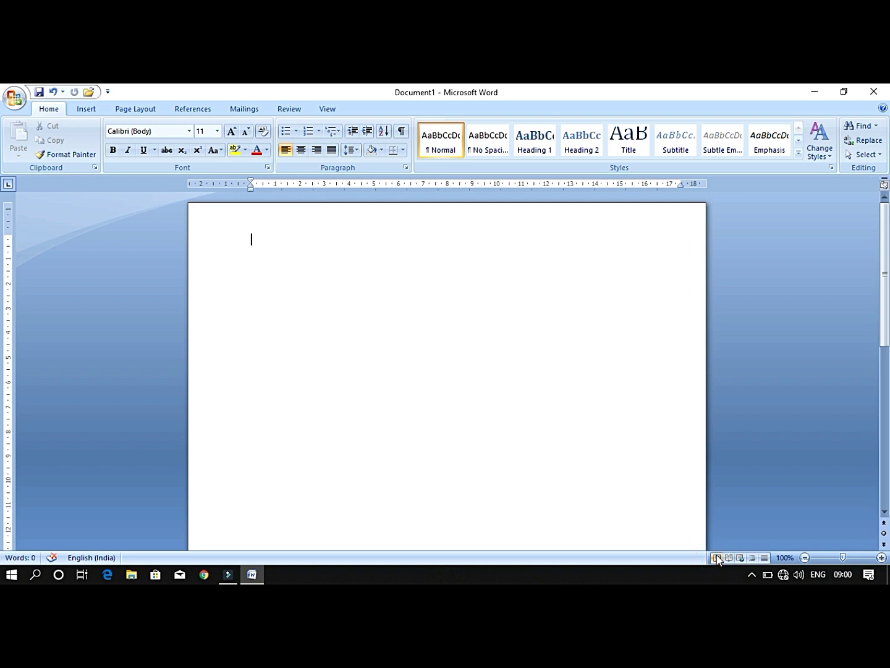
# Zoom the page out to 70% and back in to 100%.
pyautogui.click(805, 559)
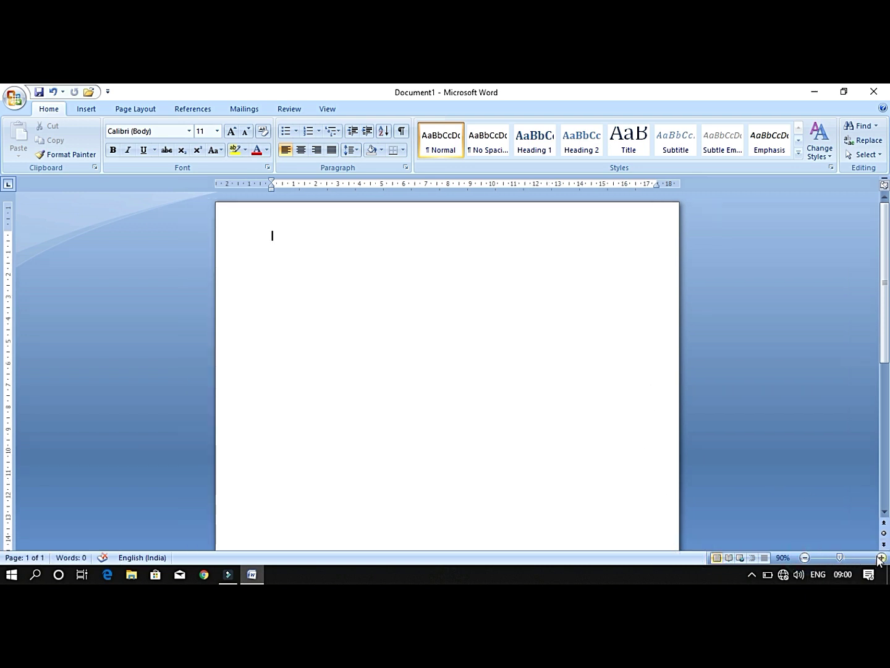
pyautogui.click(804, 558)
pyautogui.click(804, 558)
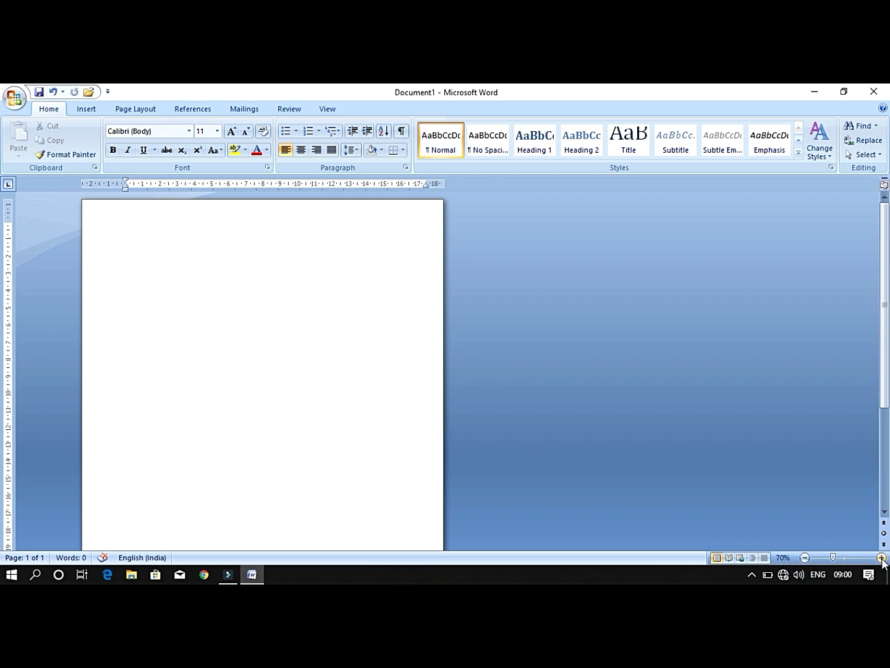
pyautogui.click(882, 558)
pyautogui.click(882, 558)
pyautogui.click(882, 557)
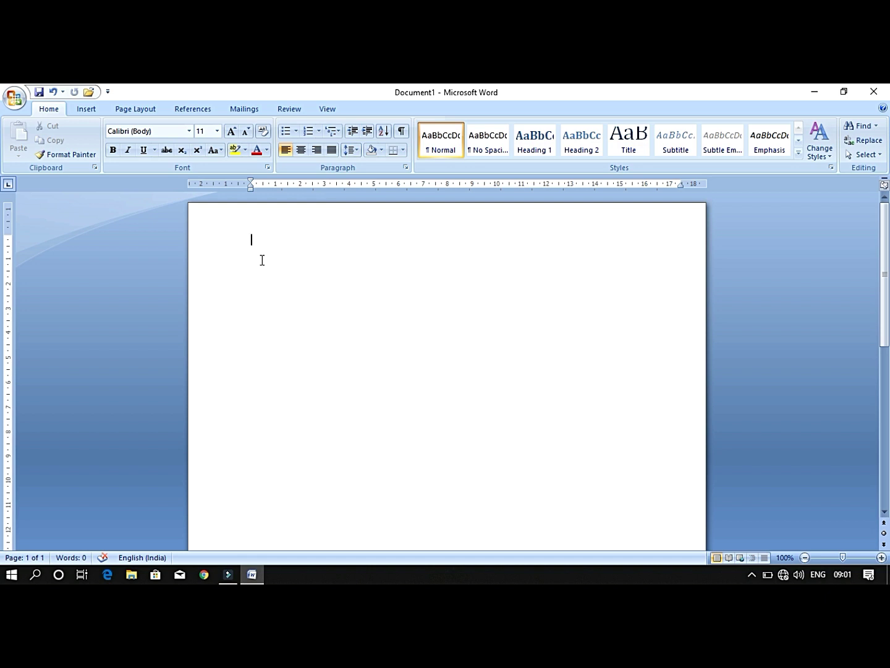
# Enter the text "Hello everyone" on the first line of the document, and try selecting and deselecting it.
pyautogui.write('hello everyone')
pyautogui.moveTo(251, 239); pyautogui.dragTo(310, 241)
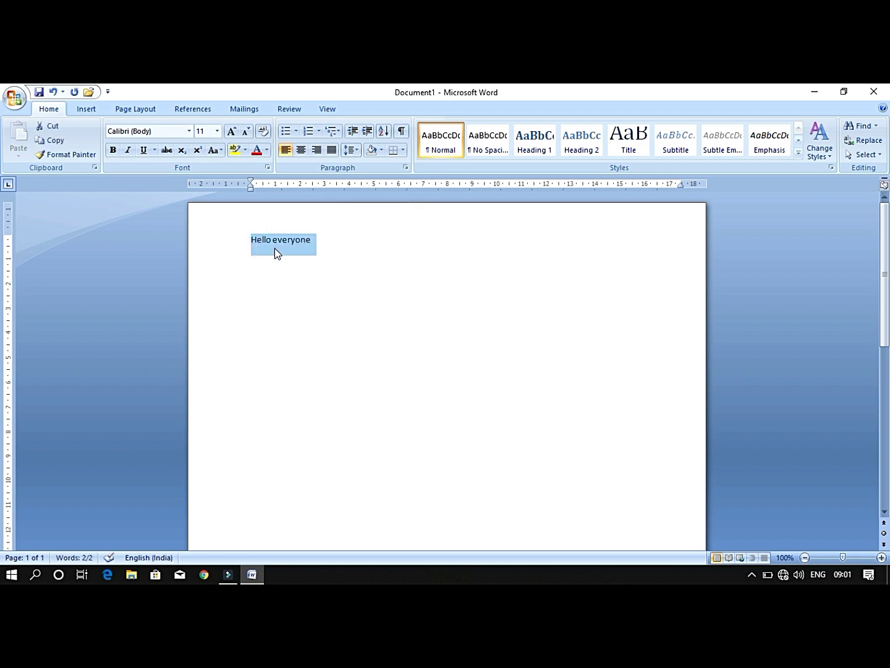
pyautogui.click(279, 251)
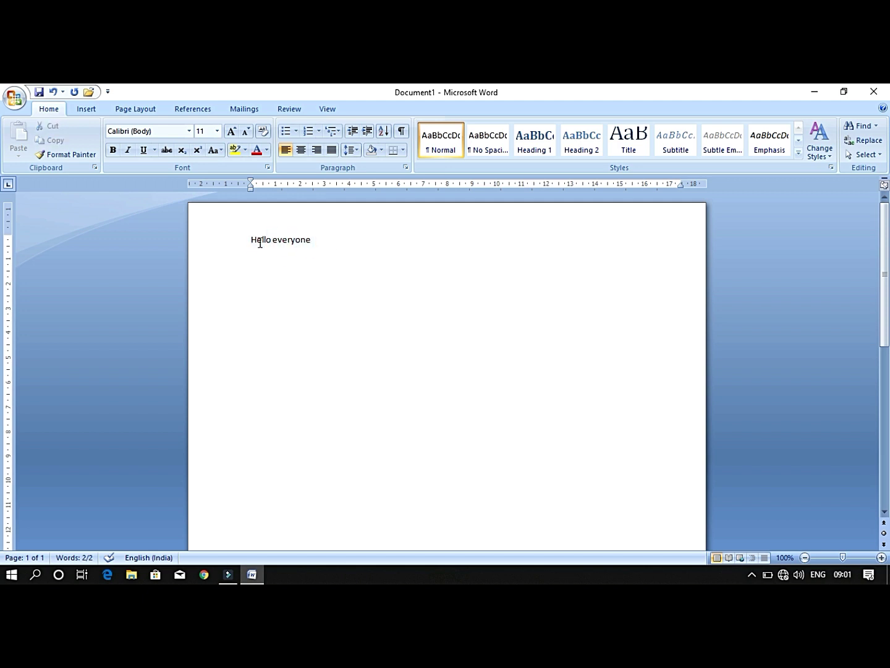
# Set the font of the "Hello everyone" line to Arial Black.
pyautogui.moveTo(248, 240); pyautogui.dragTo(317, 236)
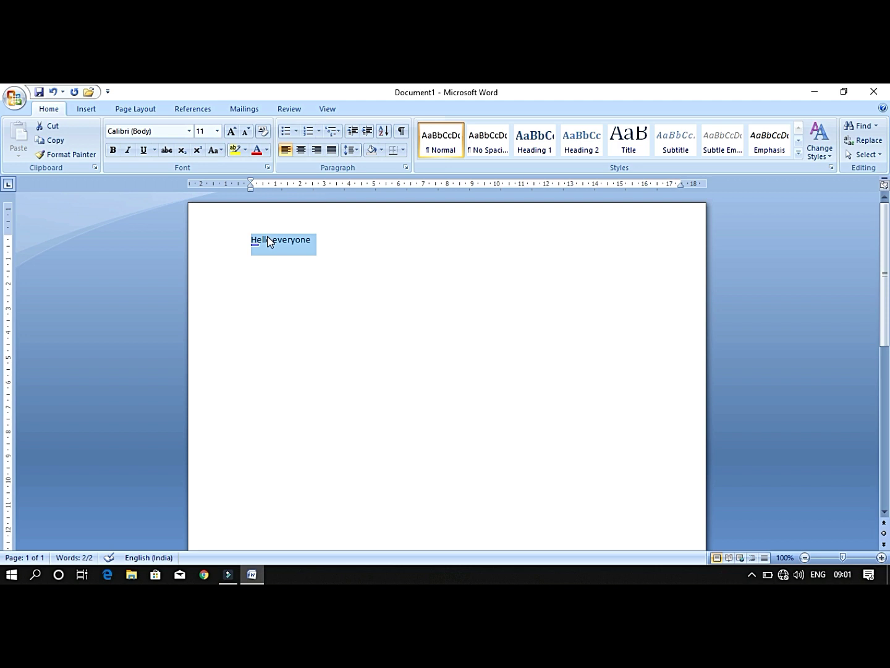
pyautogui.click(189, 131)
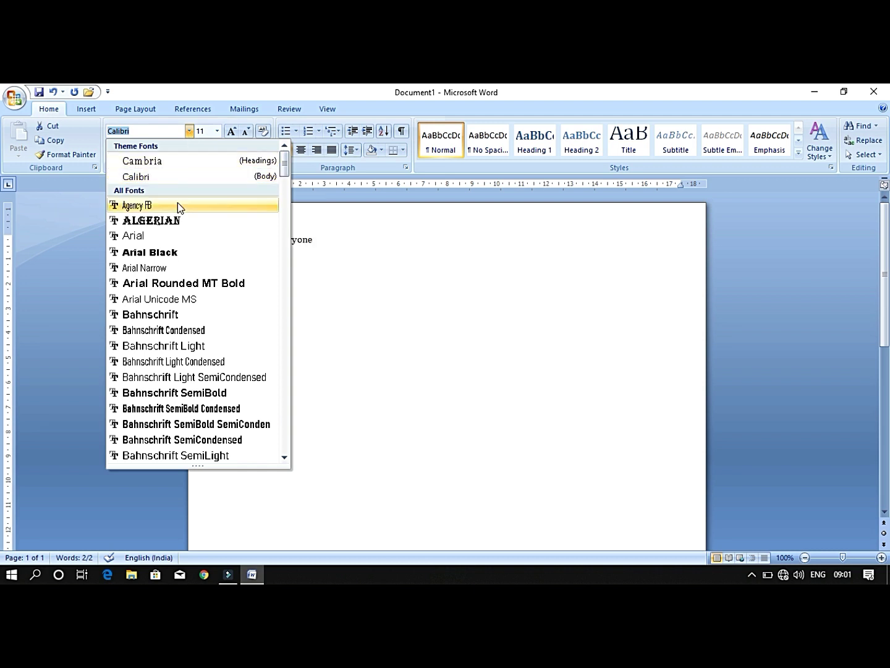
pyautogui.click(164, 258)
# Apply Arial Black to the "Hello everyone" line again and look through the available font sizes.
pyautogui.click(190, 131)
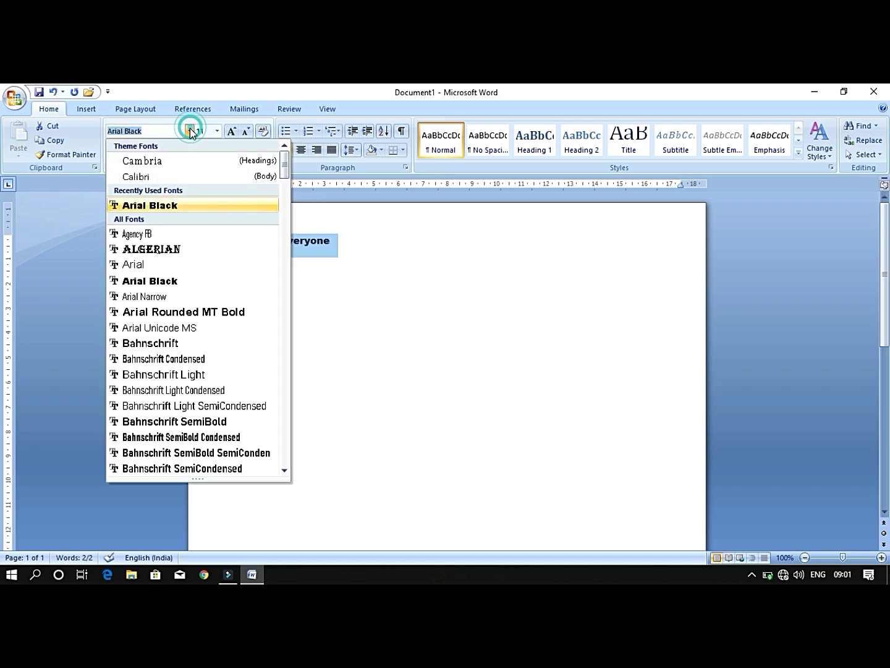
pyautogui.click(149, 282)
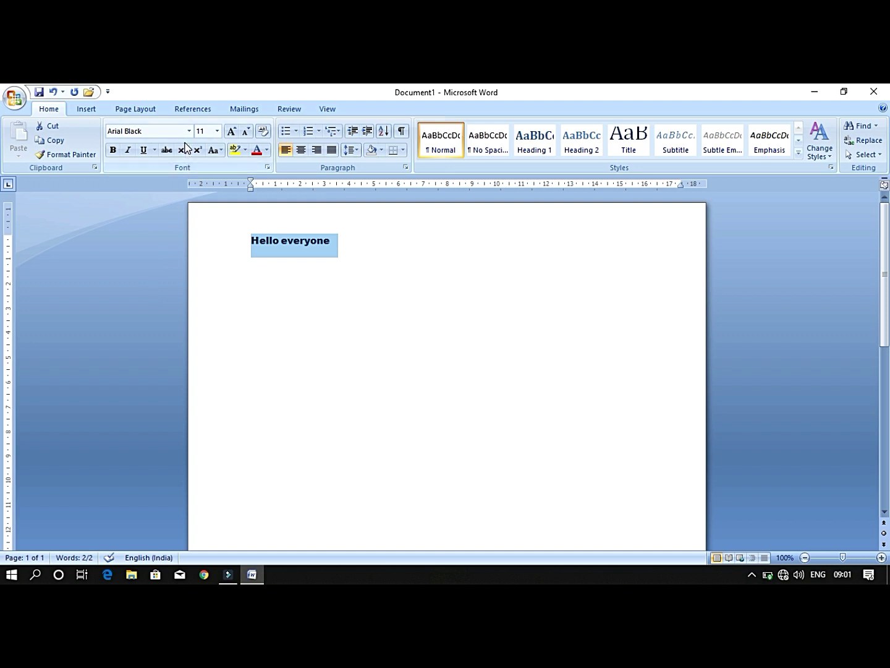
pyautogui.click(251, 266)
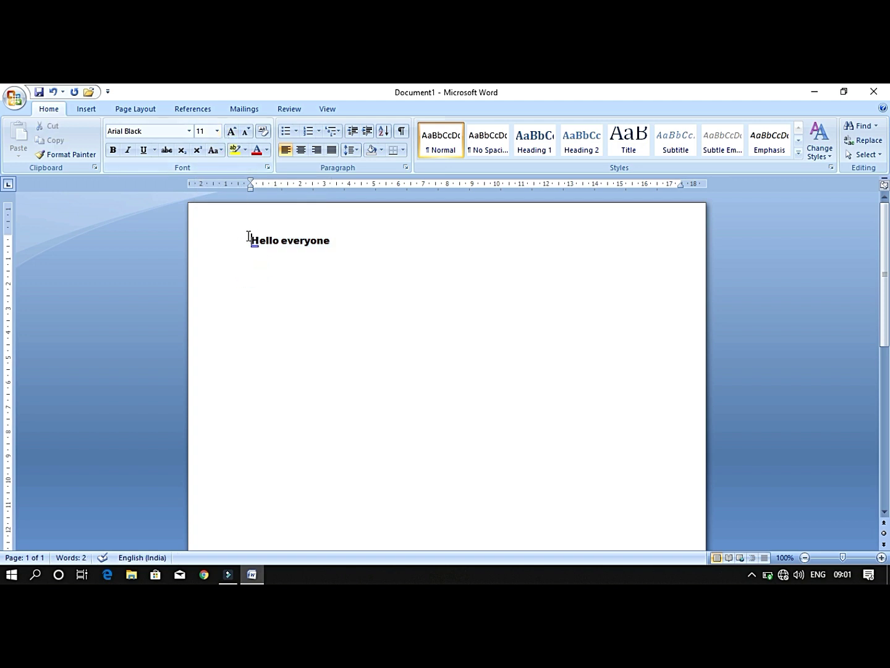
pyautogui.click(218, 131)
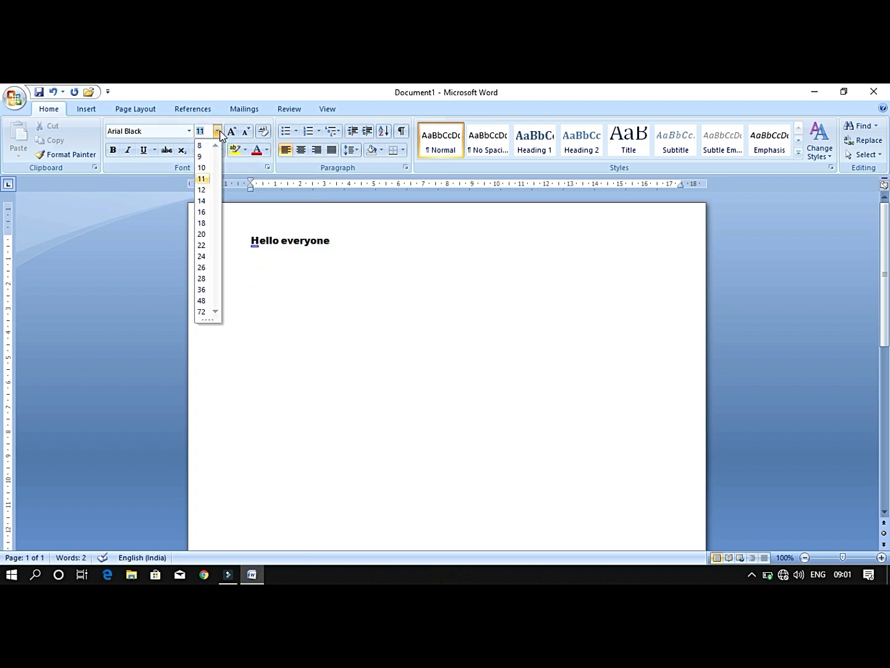
pyautogui.click(316, 339)
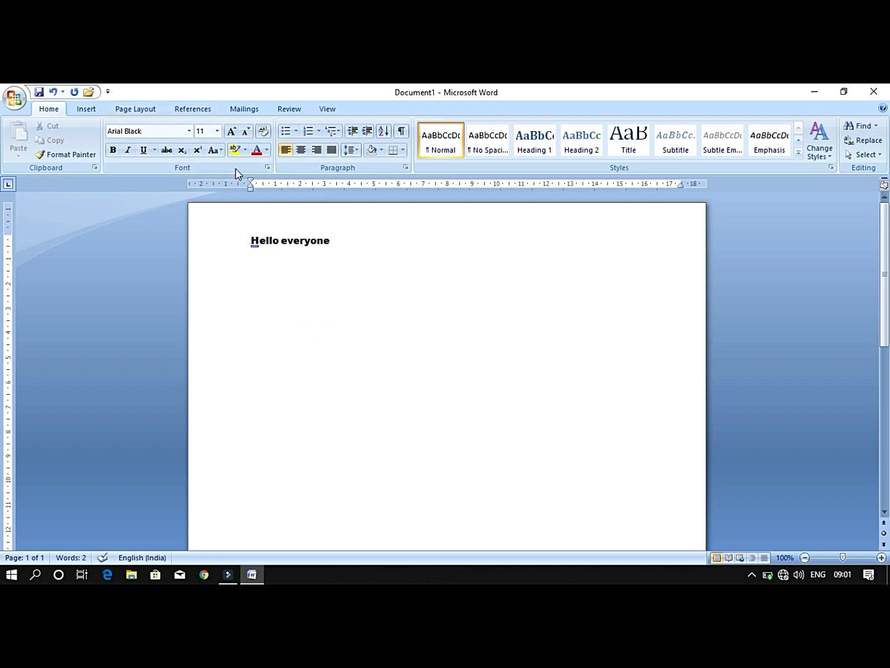
# Try selecting the whole "Hello everyone" line in two ways, deselecting it each time.
pyautogui.moveTo(246, 240); pyautogui.dragTo(334, 241)
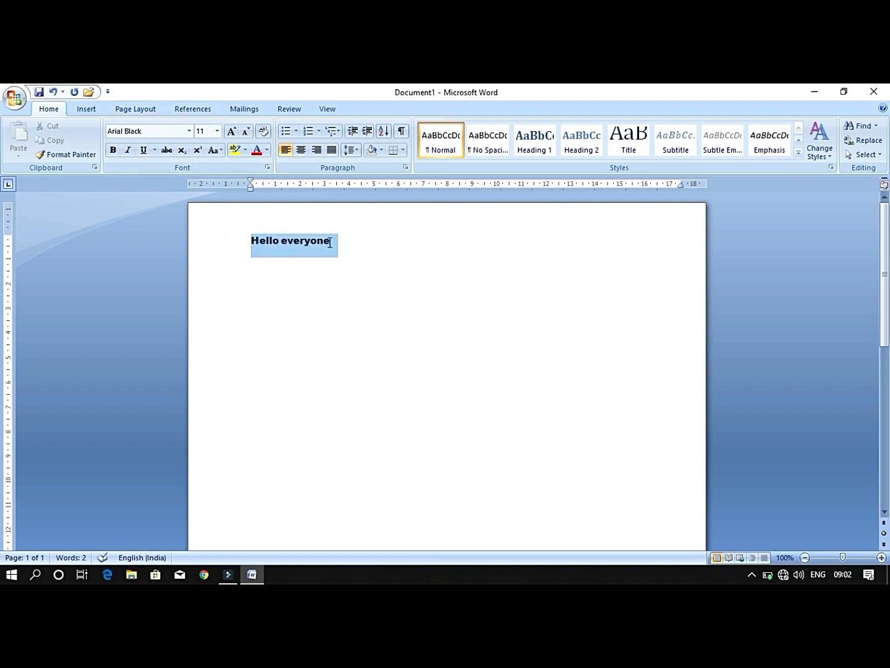
pyautogui.click(338, 276)
pyautogui.click(248, 238)
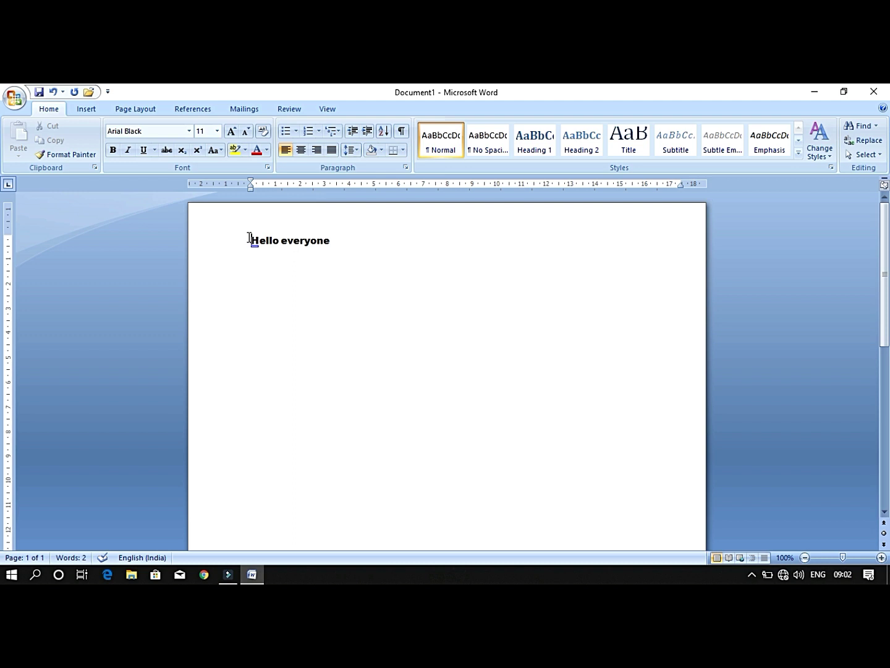
pyautogui.click(248, 241)
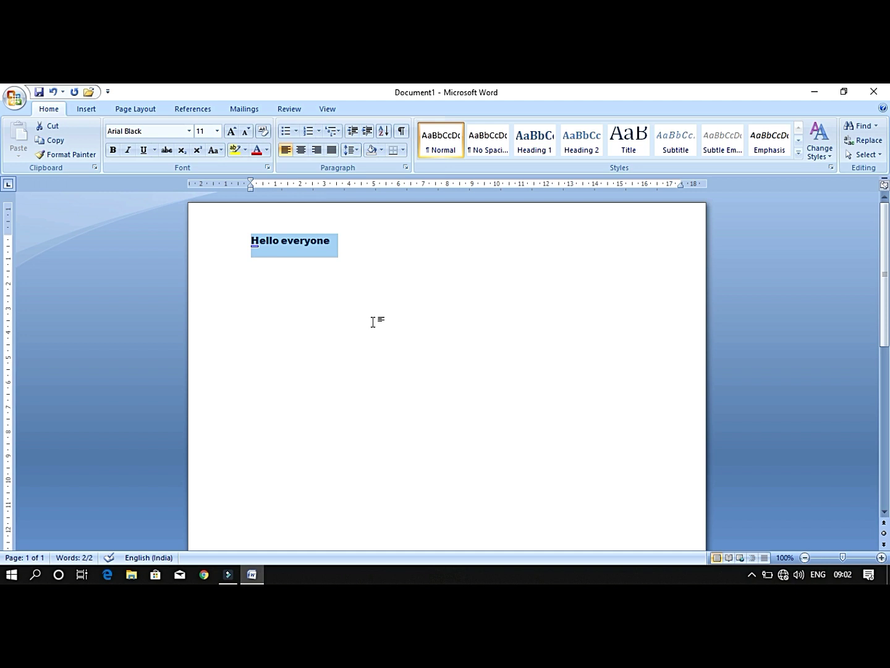
pyautogui.click(367, 254)
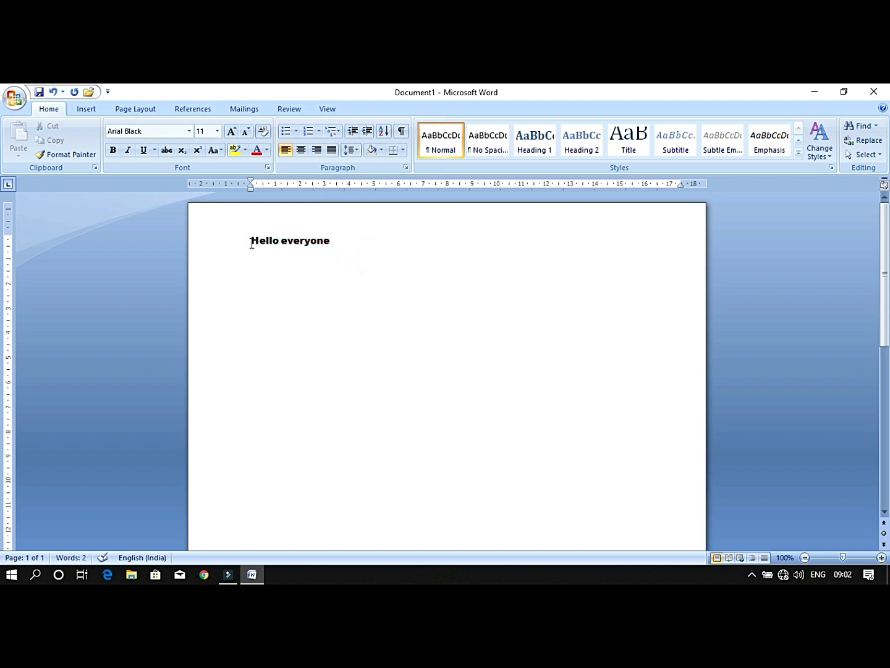
# Try selecting only the word "Hello" and extending a selection letter by letter from its start, deselecting in between.
pyautogui.moveTo(253, 243); pyautogui.dragTo(278, 243)
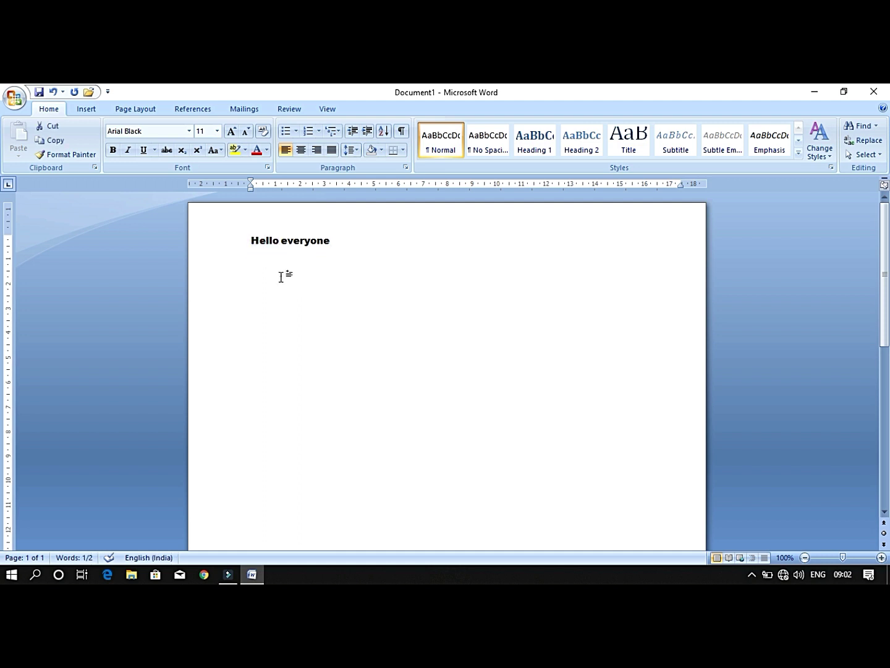
pyautogui.press('Right')
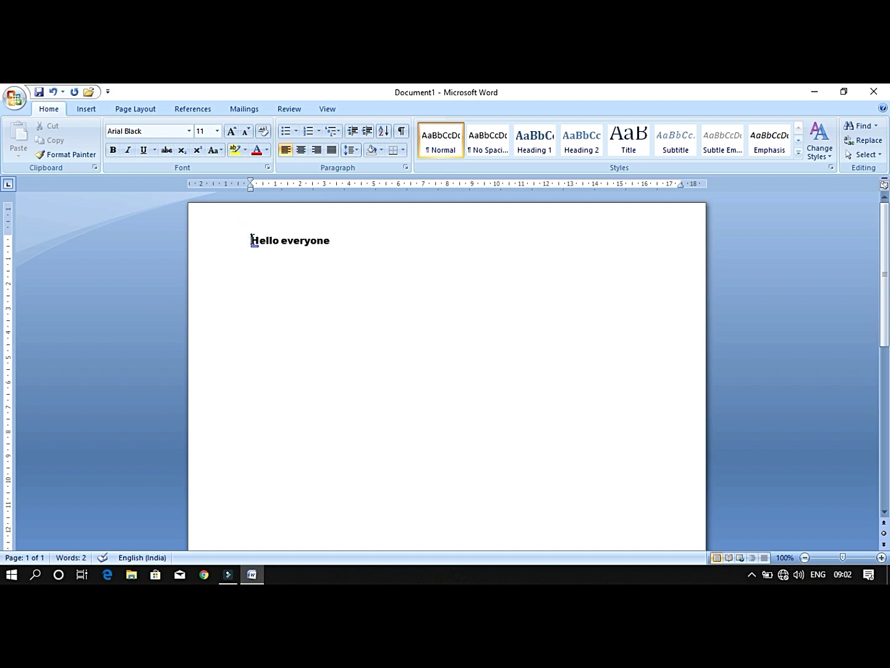
pyautogui.click(252, 240)
pyautogui.moveTo(264, 239); pyautogui.dragTo(279, 239)
pyautogui.click(276, 278)
pyautogui.click(252, 241)
pyautogui.hotkey('shift', 'Right')
pyautogui.hotkey('shift', 'Right')
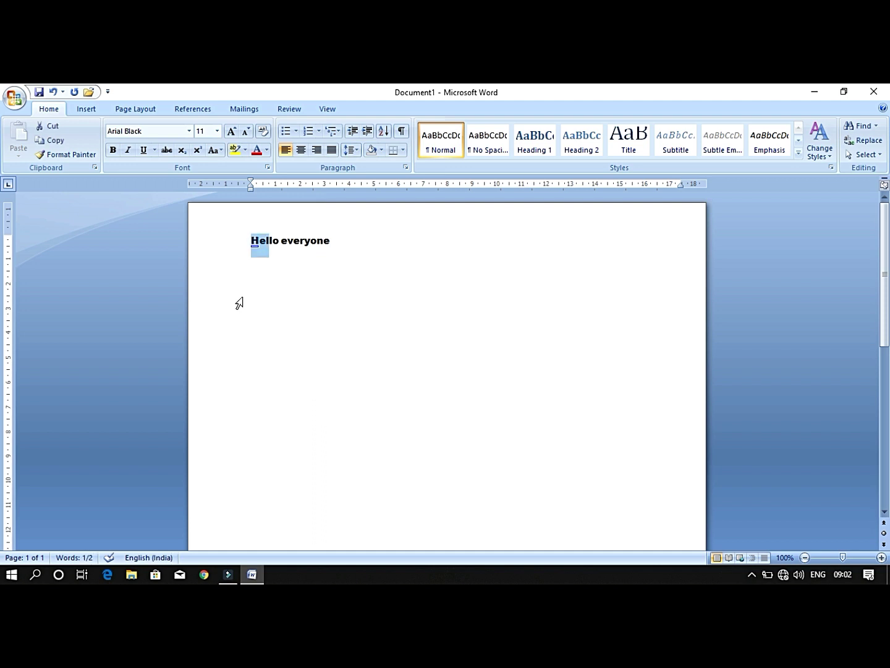
pyautogui.hotkey('shift', 'Right')
pyautogui.click(276, 260)
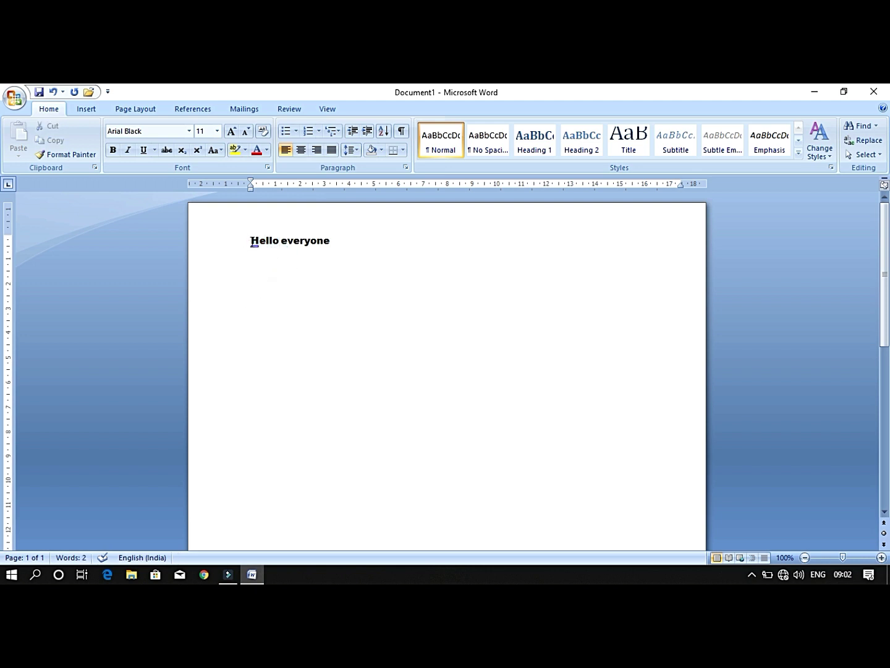
# Set the font size of the "Hello everyone" line to 12.
pyautogui.moveTo(252, 239); pyautogui.dragTo(322, 253)
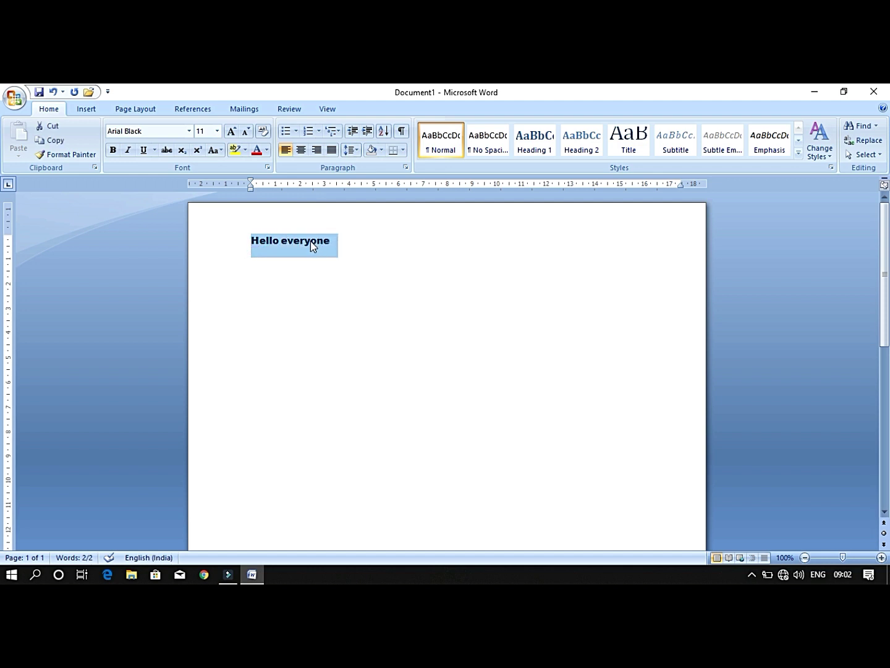
pyautogui.click(218, 131)
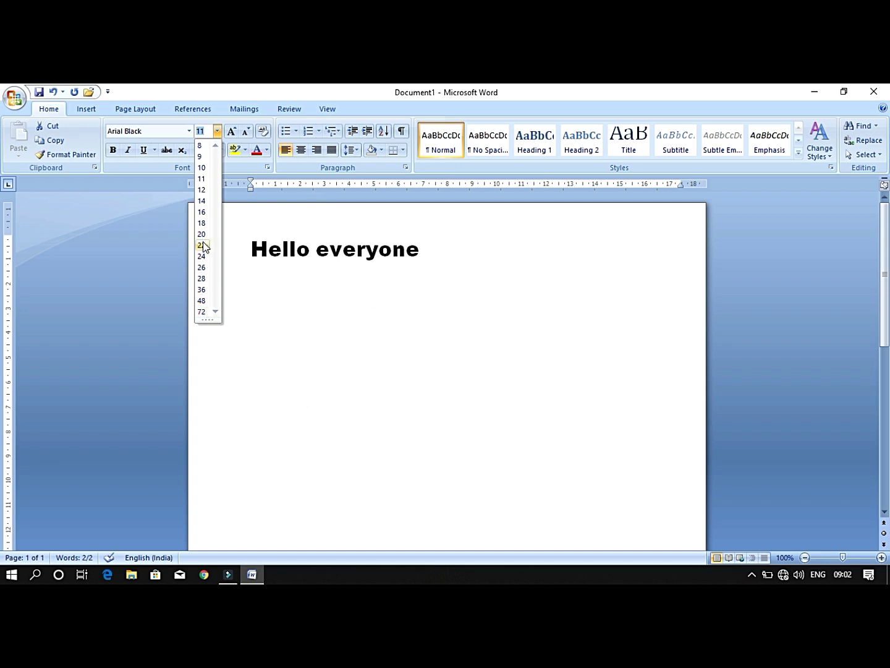
pyautogui.click(206, 192)
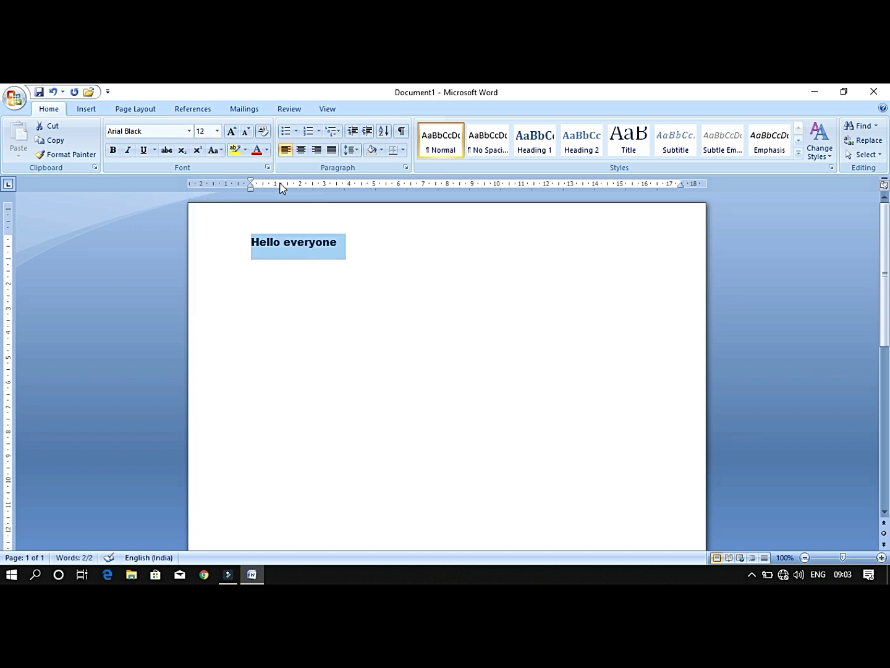
# Grow the "Hello everyone" text step by step, shrink it once to 18, and grow it to size 22.
pyautogui.click(231, 131)
pyautogui.click(232, 132)
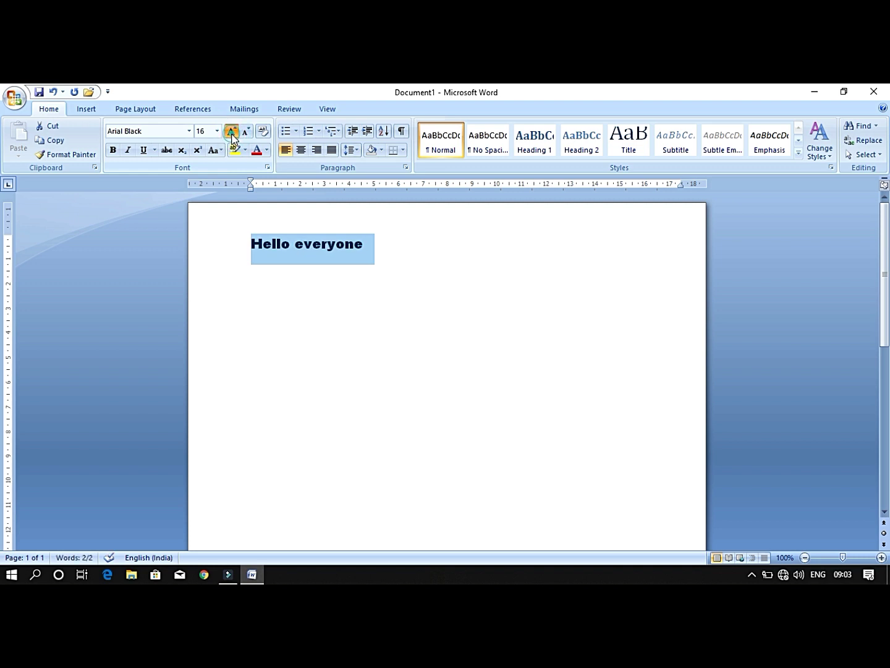
pyautogui.click(232, 132)
pyautogui.click(231, 131)
pyautogui.click(246, 137)
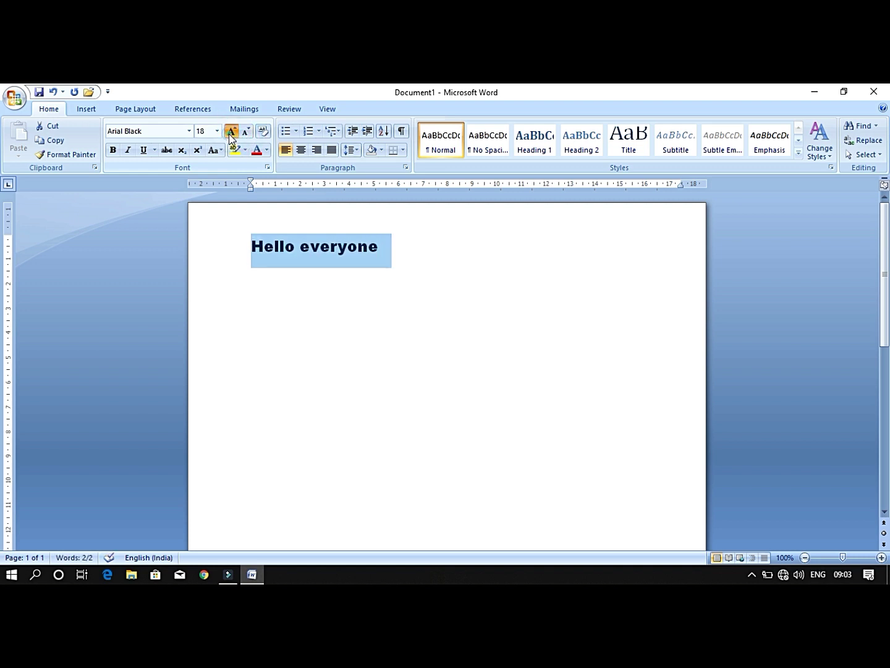
pyautogui.click(231, 131)
pyautogui.click(231, 130)
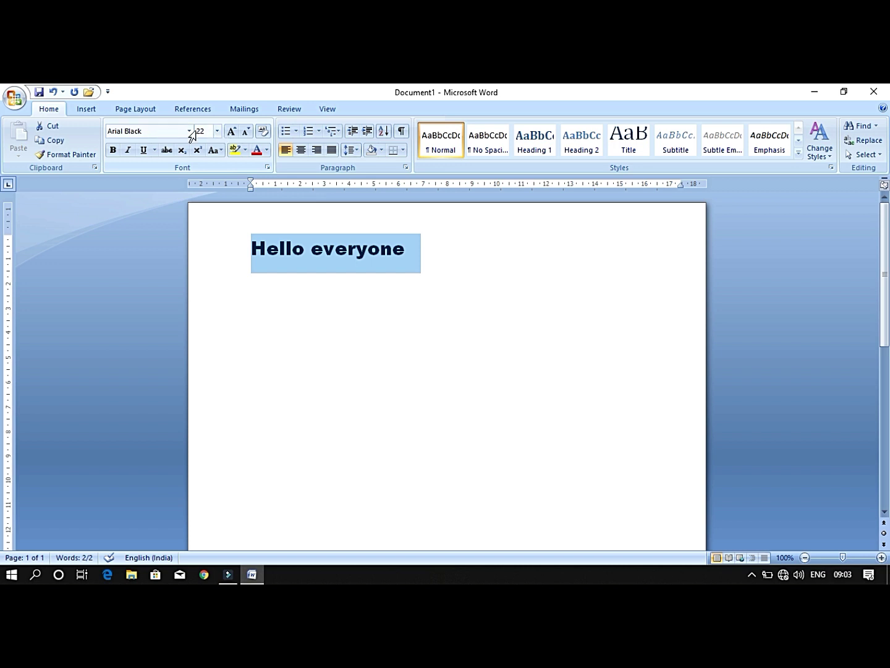
# Clear the formatting of the "Hello everyone" line and make it bold, italic, underlined and struck through.
pyautogui.click(264, 136)
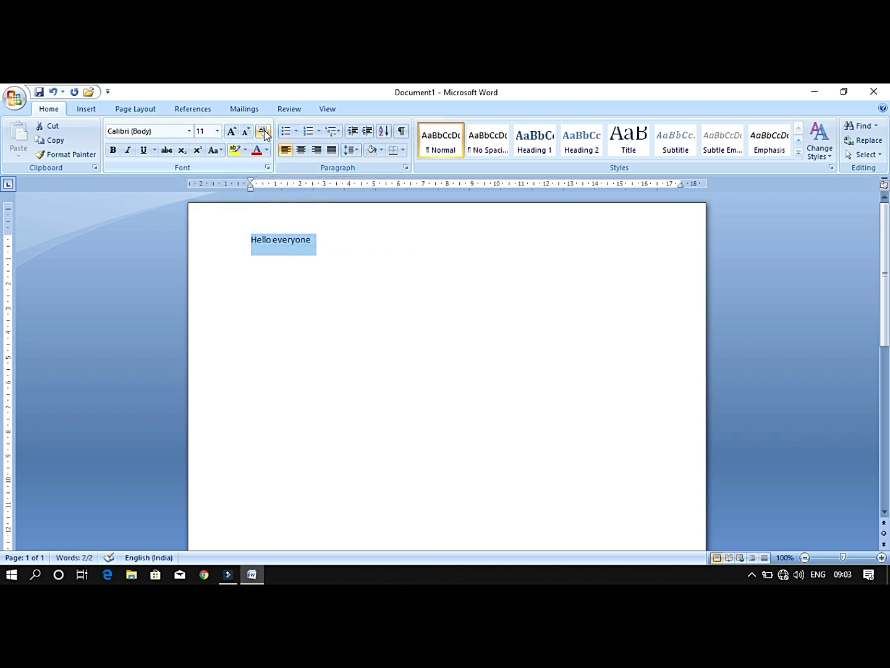
pyautogui.click(324, 241)
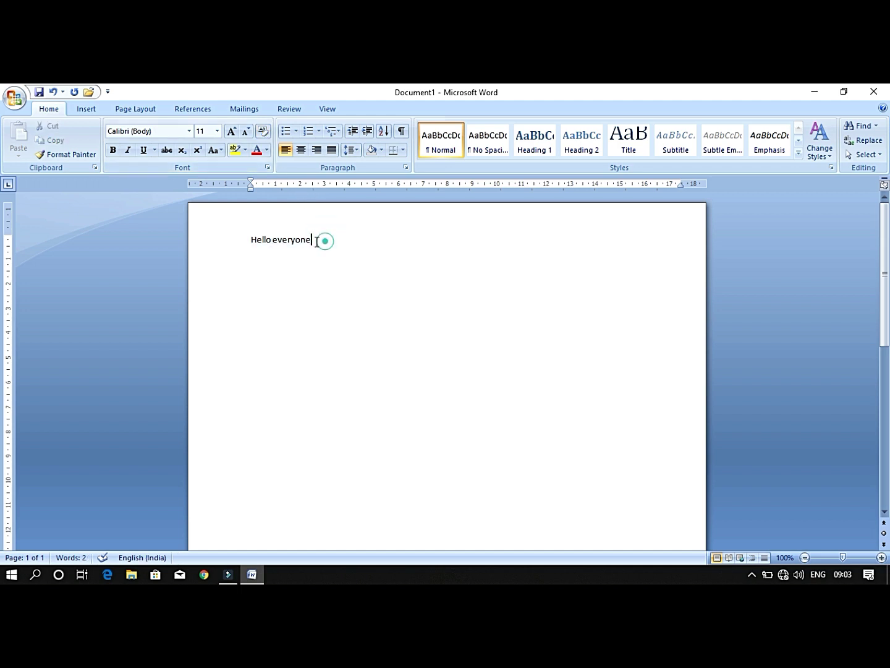
pyautogui.moveTo(318, 241); pyautogui.dragTo(254, 236)
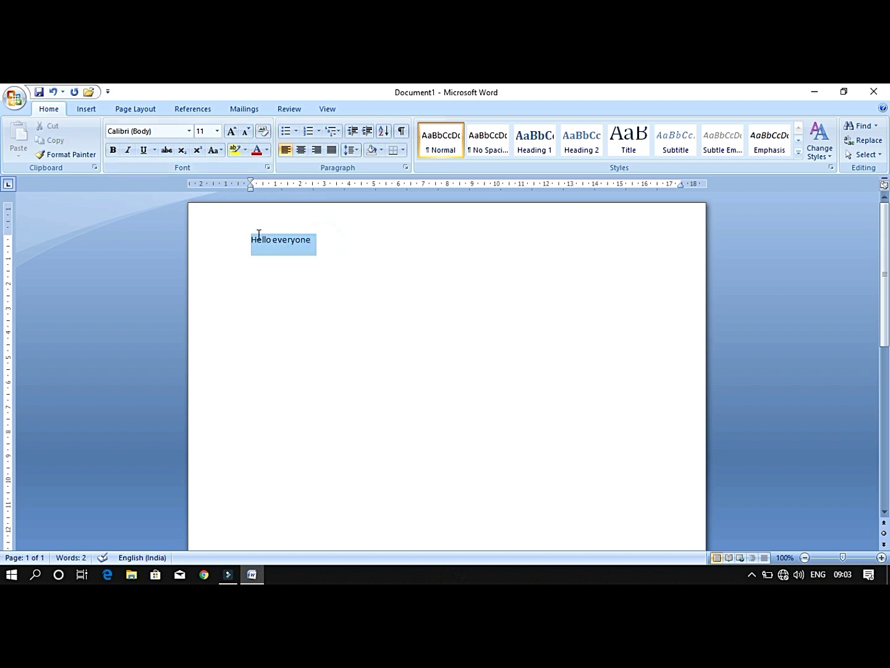
pyautogui.click(114, 151)
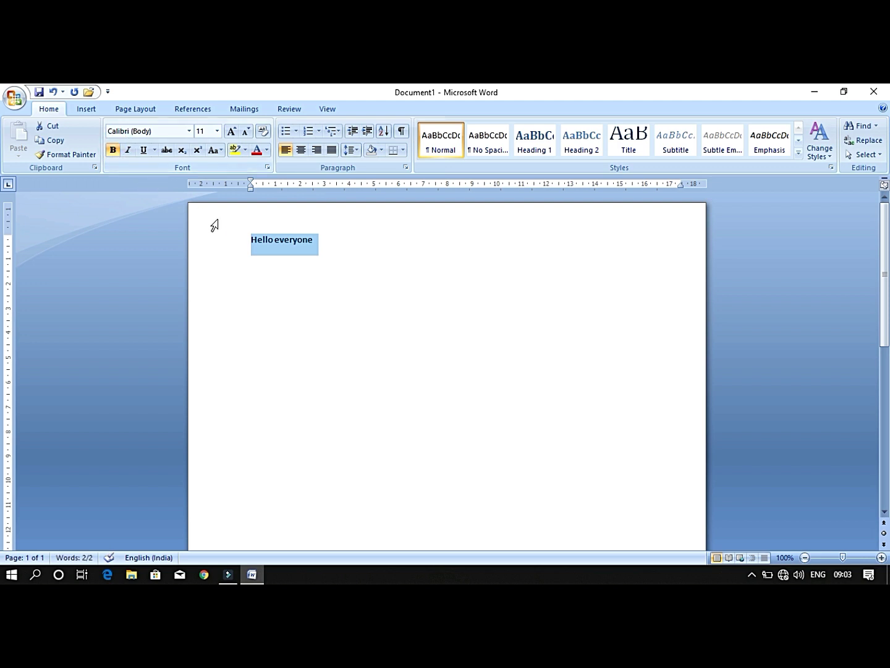
pyautogui.click(129, 151)
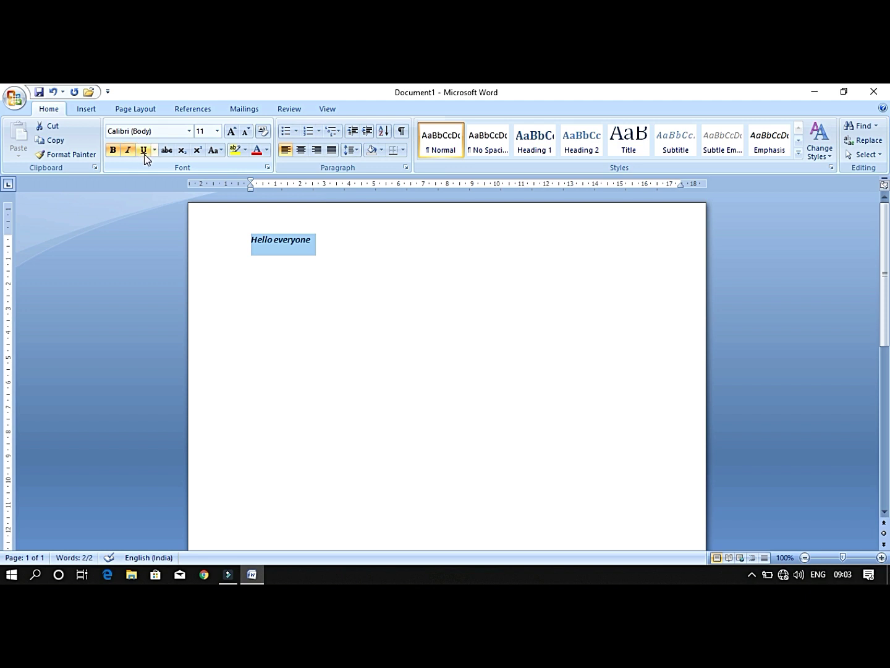
pyautogui.click(145, 151)
pyautogui.click(170, 152)
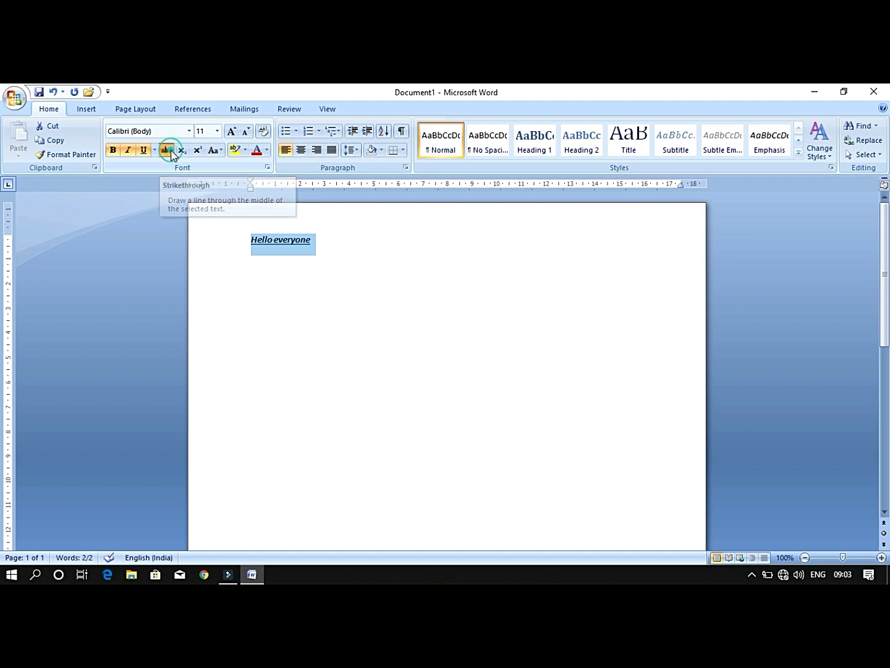
pyautogui.click(332, 279)
# Delete the "Hello everyone" line and enter "H2O" in its place.
pyautogui.moveTo(324, 242); pyautogui.dragTo(243, 237)
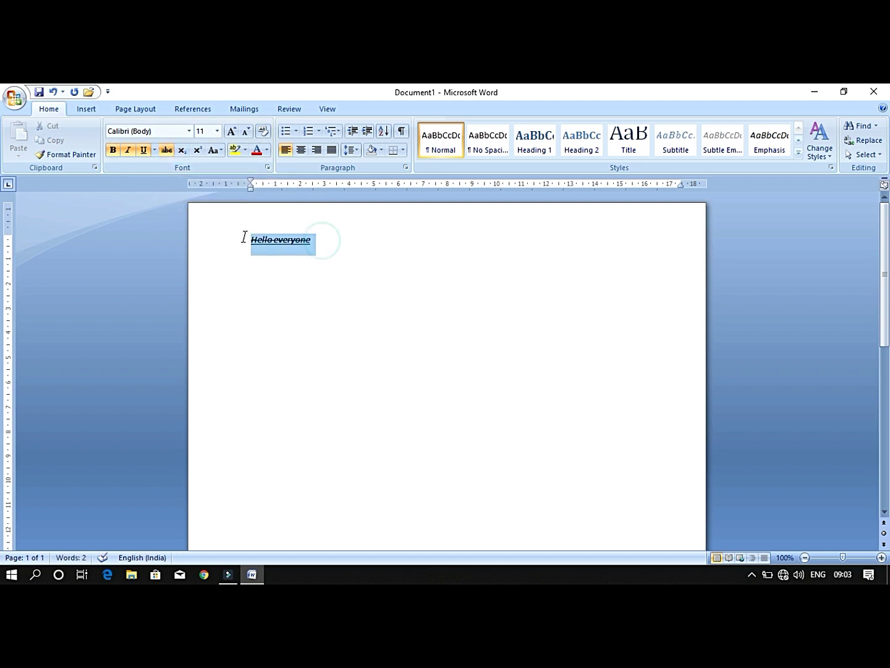
pyautogui.press('Delete')
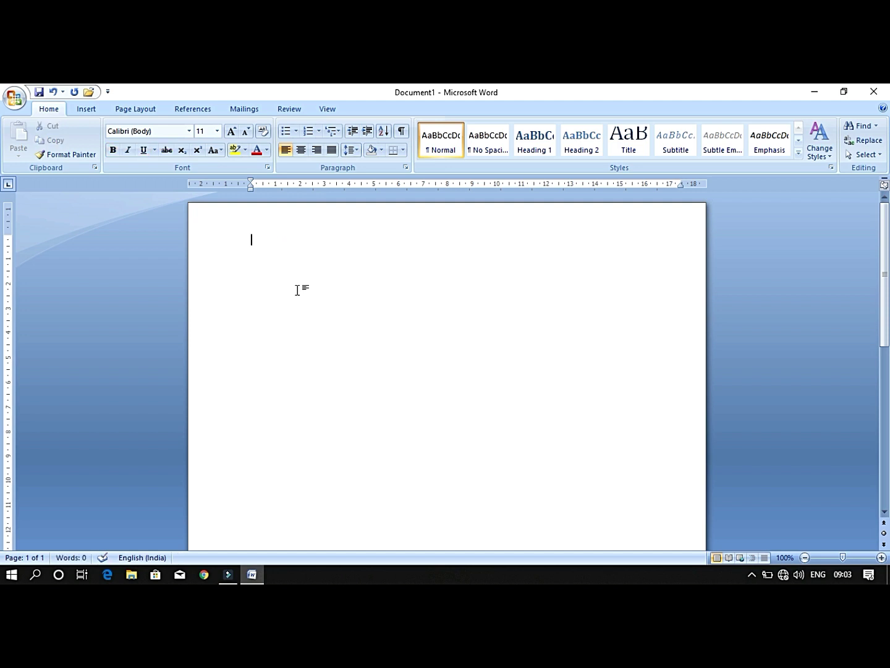
pyautogui.write('H')
pyautogui.write('ello')
pyautogui.press('BackSpace')
pyautogui.press('BackSpace')
pyautogui.press('BackSpace')
pyautogui.press('BackSpace')
pyautogui.write('2O')
# Enlarge the "H2O" text to font size 26.
pyautogui.moveTo(308, 257); pyautogui.dragTo(233, 229)
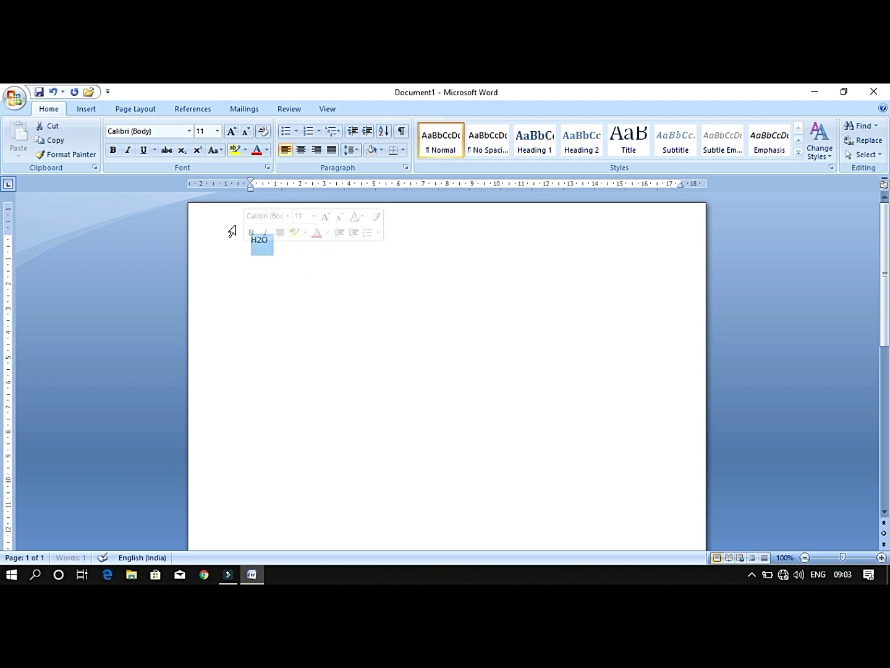
pyautogui.click(231, 131)
pyautogui.click(230, 132)
pyautogui.click(230, 131)
pyautogui.click(230, 132)
pyautogui.click(230, 132)
pyautogui.click(230, 131)
pyautogui.click(230, 131)
pyautogui.click(230, 131)
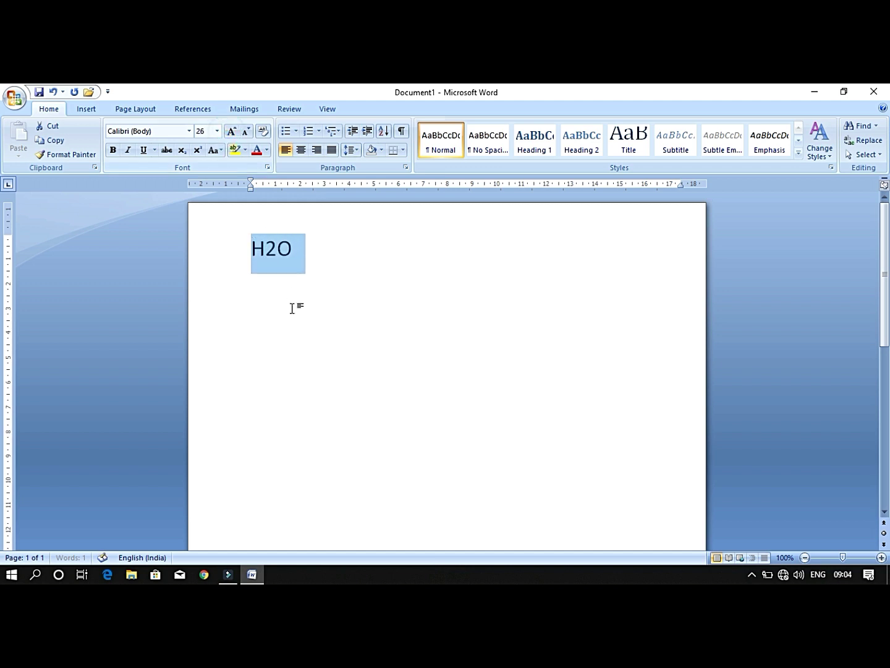
pyautogui.click(292, 308)
# Format the 2 in "H2O" as subscript.
pyautogui.moveTo(278, 248)
pyautogui.mouseDown()
pyautogui.moveTo(266, 249)
pyautogui.moveTo(276, 249)
pyautogui.mouseUp()
pyautogui.click(280, 264)
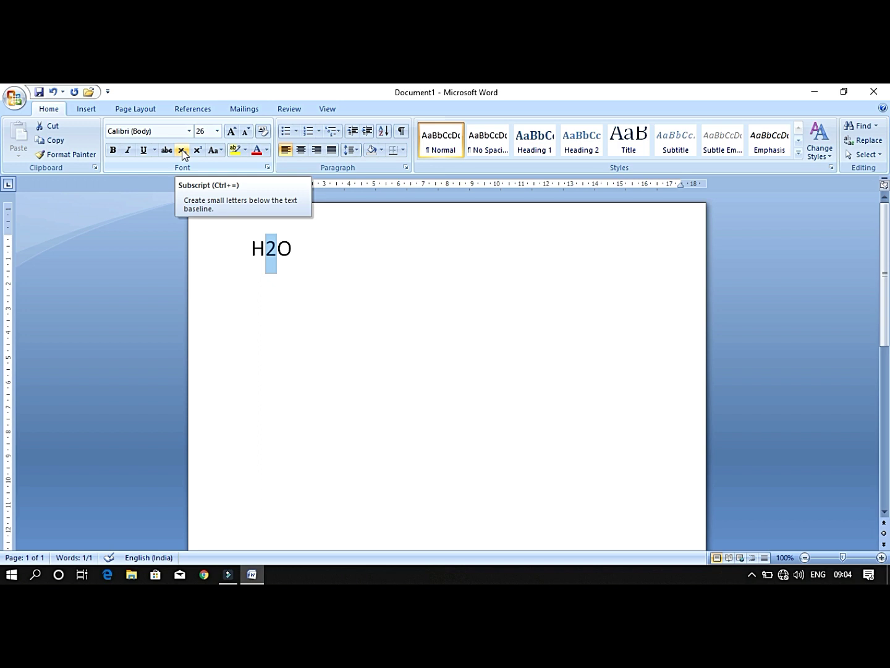
pyautogui.click(182, 150)
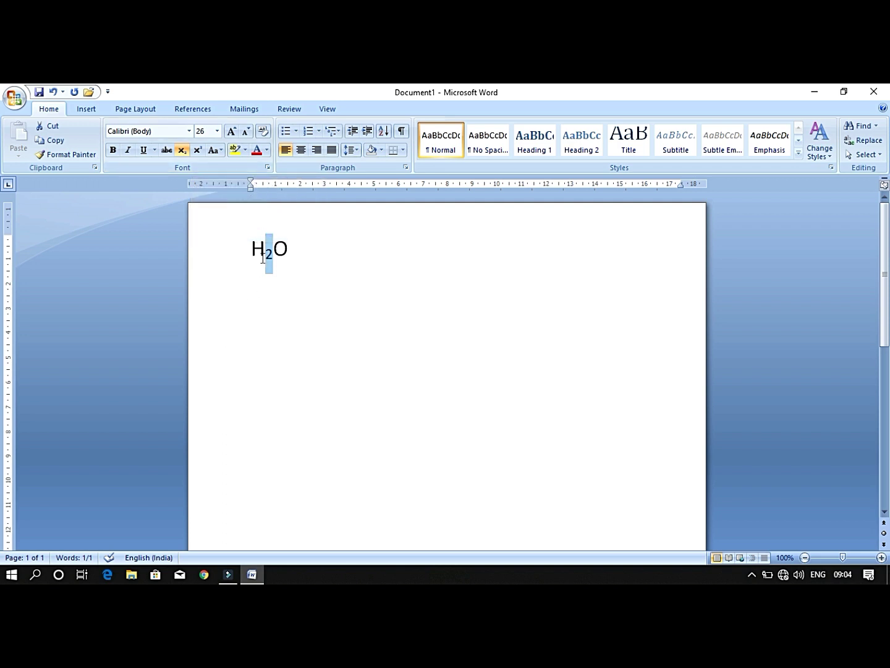
pyautogui.click(317, 294)
# Enter "X2" two lines below "H2O" and format its 2 as superscript.
pyautogui.press('Return')
pyautogui.press('Return')
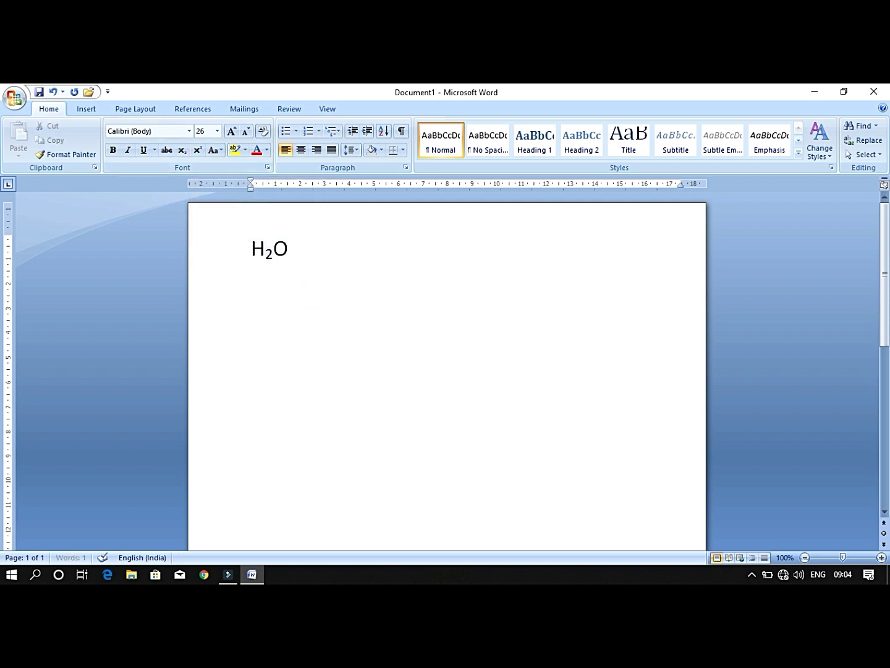
pyautogui.write('x')
pyautogui.press('BackSpace')
pyautogui.write('X2')
pyautogui.hotkey('shift', 'Left')
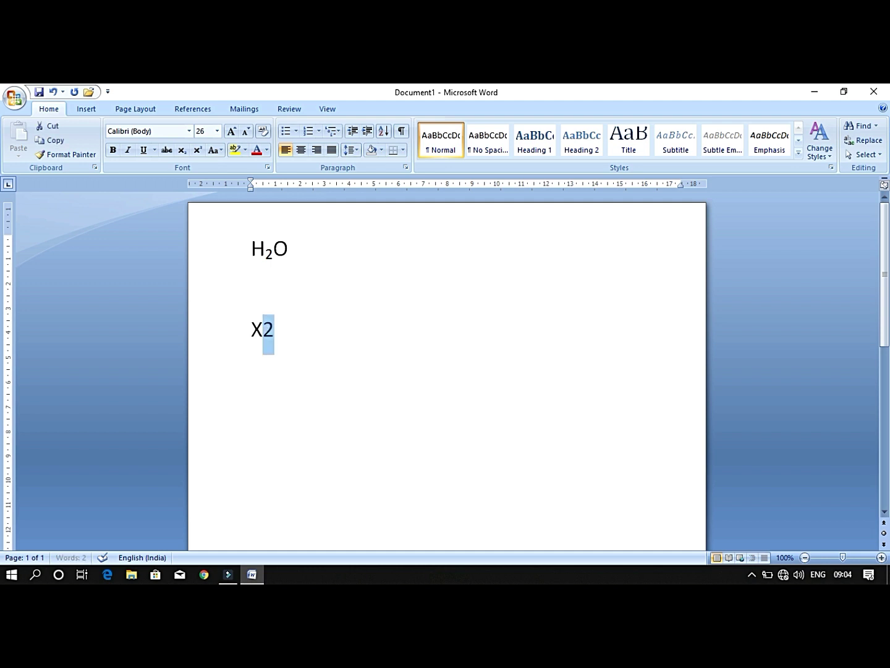
pyautogui.click(200, 151)
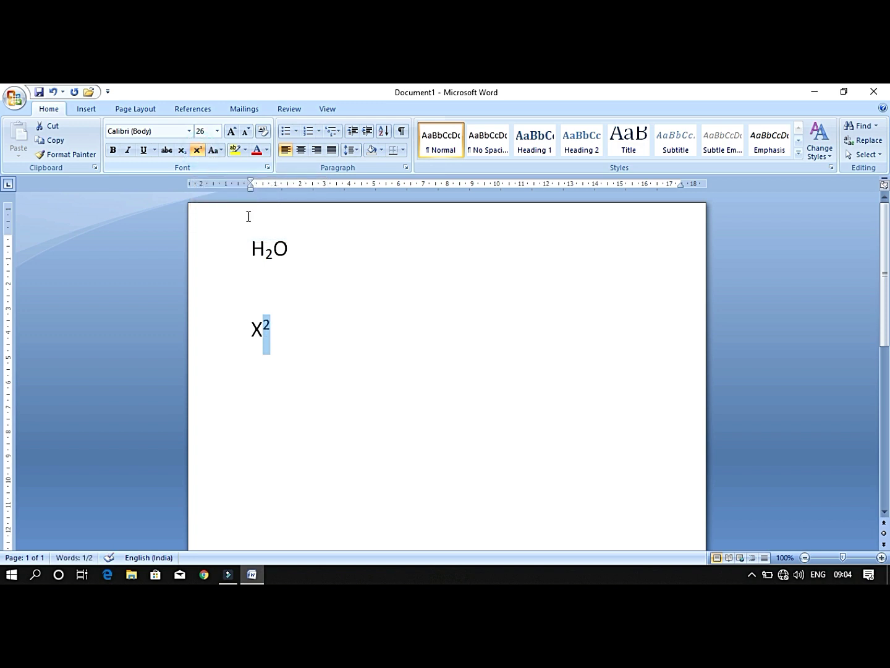
pyautogui.click(316, 312)
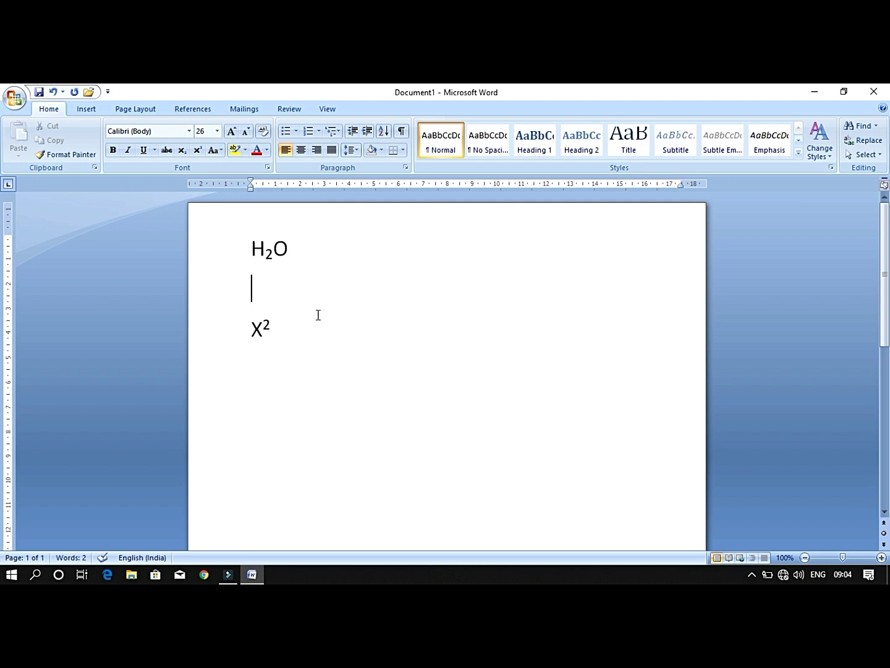
# Enter "Hello everyone" on the empty line between "H2O" and "X2" and apply Sentence case to it.
pyautogui.write('hello everyone')
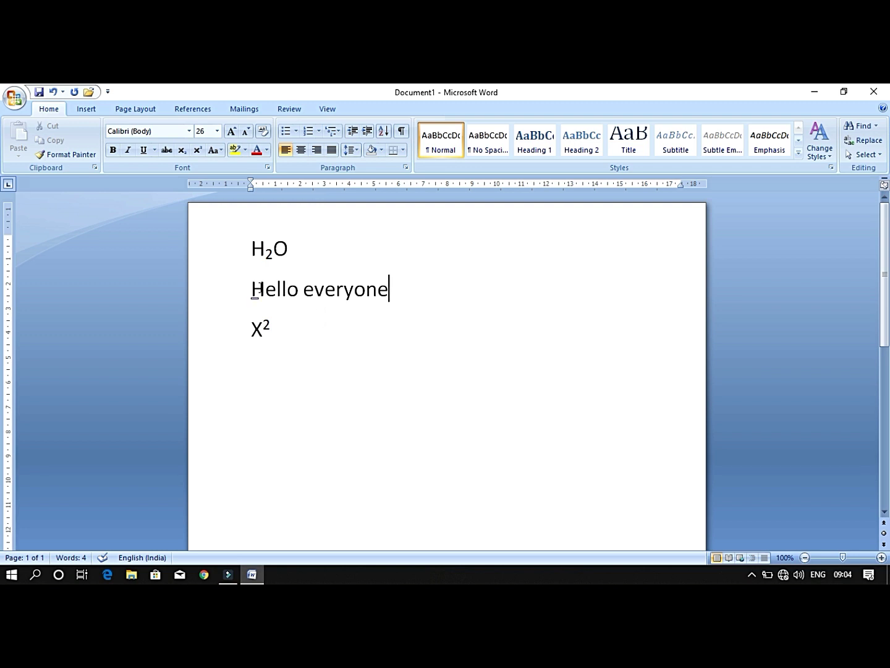
pyautogui.moveTo(253, 289); pyautogui.dragTo(400, 303)
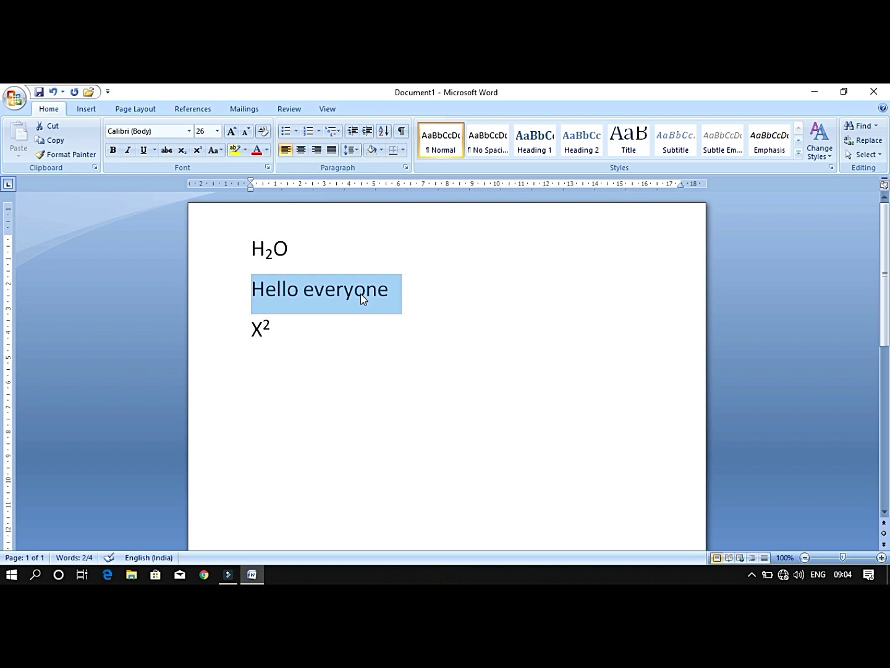
pyautogui.click(222, 151)
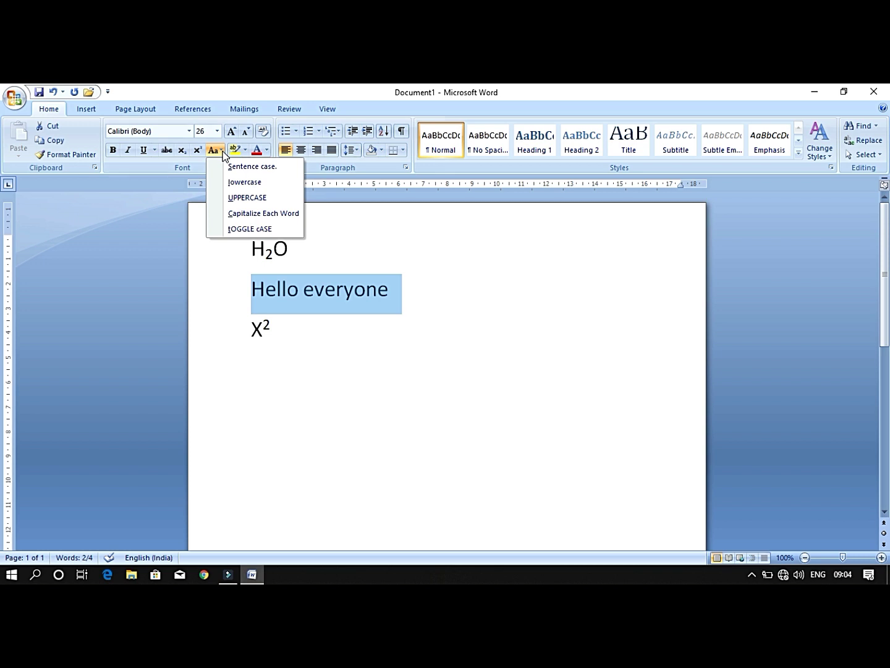
pyautogui.click(227, 168)
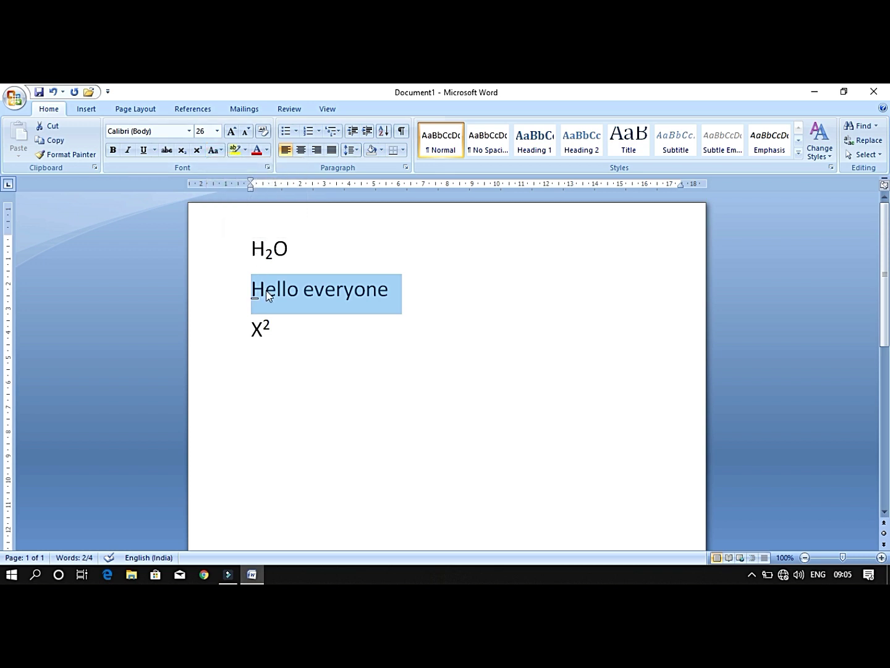
# Change the "Hello everyone" line to lowercase, followed by UPPERCASE.
pyautogui.click(222, 153)
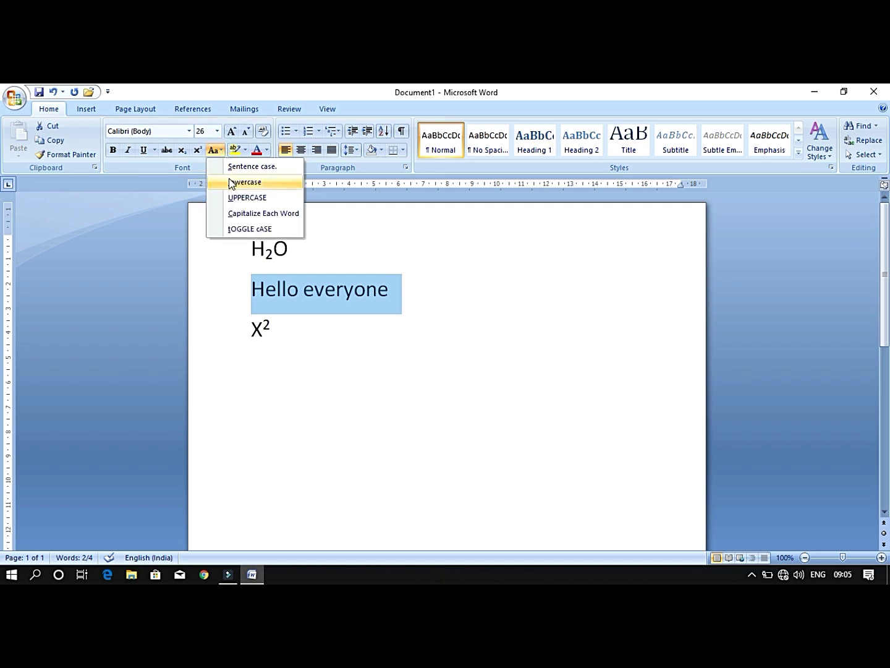
pyautogui.click(231, 181)
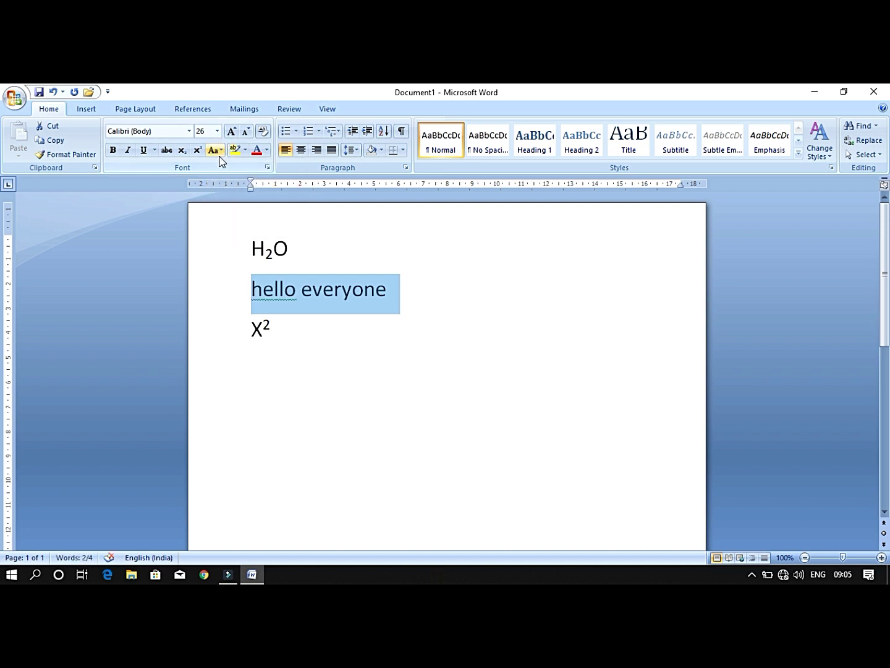
pyautogui.click(225, 152)
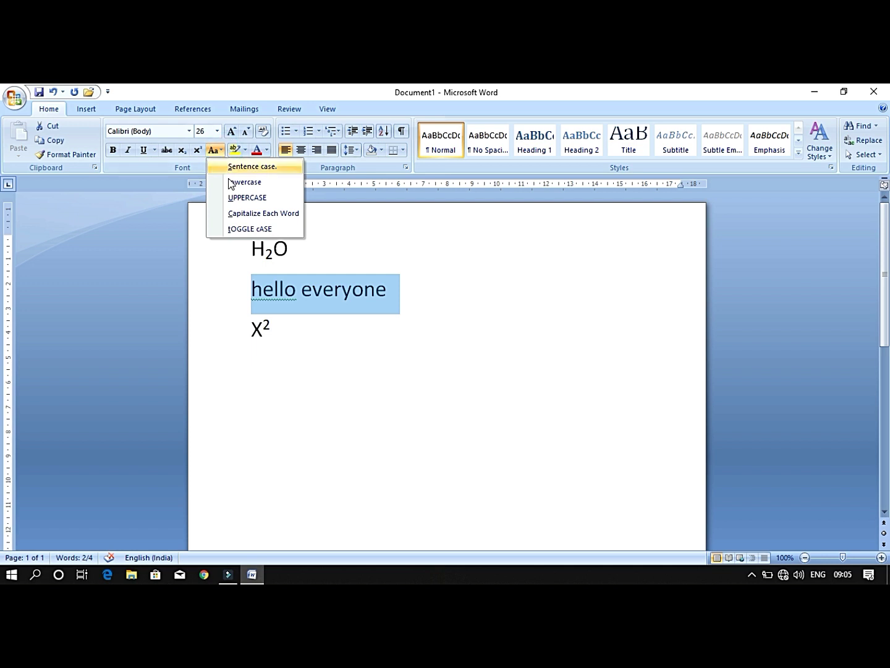
pyautogui.click(229, 197)
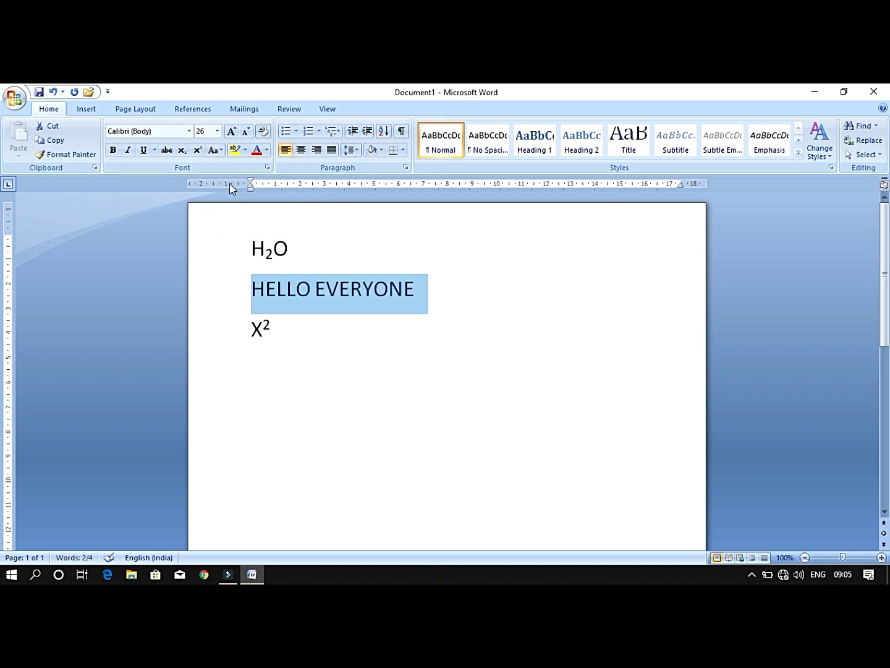
# Apply Capitalize Each Word to the "Hello everyone" line, followed by tOGGLE cASE.
pyautogui.click(225, 154)
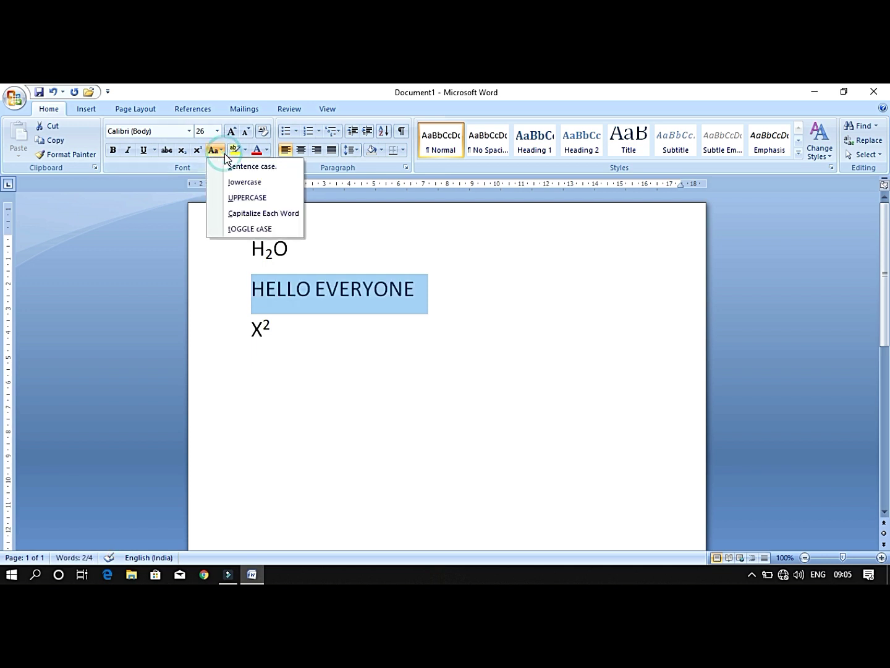
pyautogui.click(235, 215)
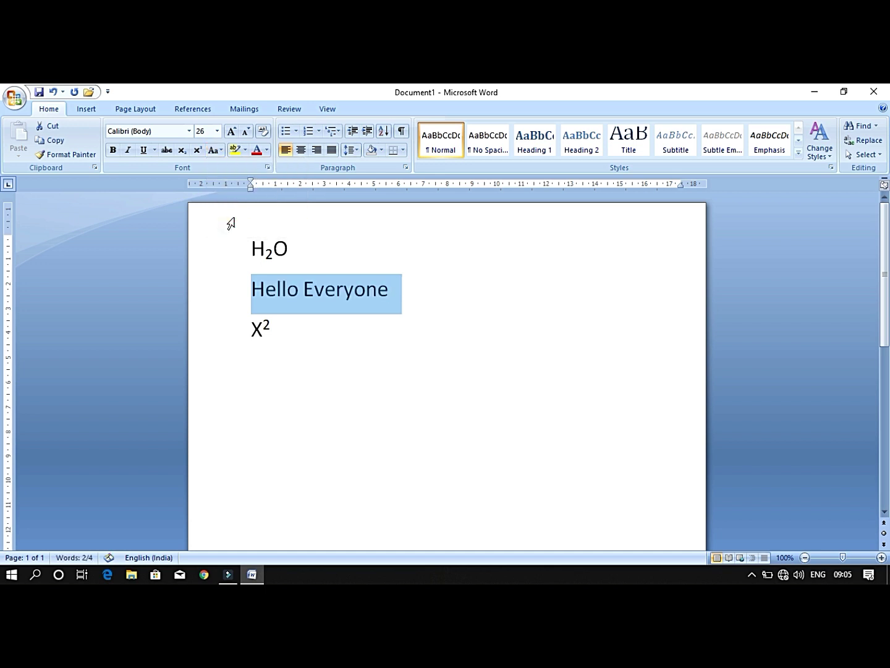
pyautogui.click(221, 151)
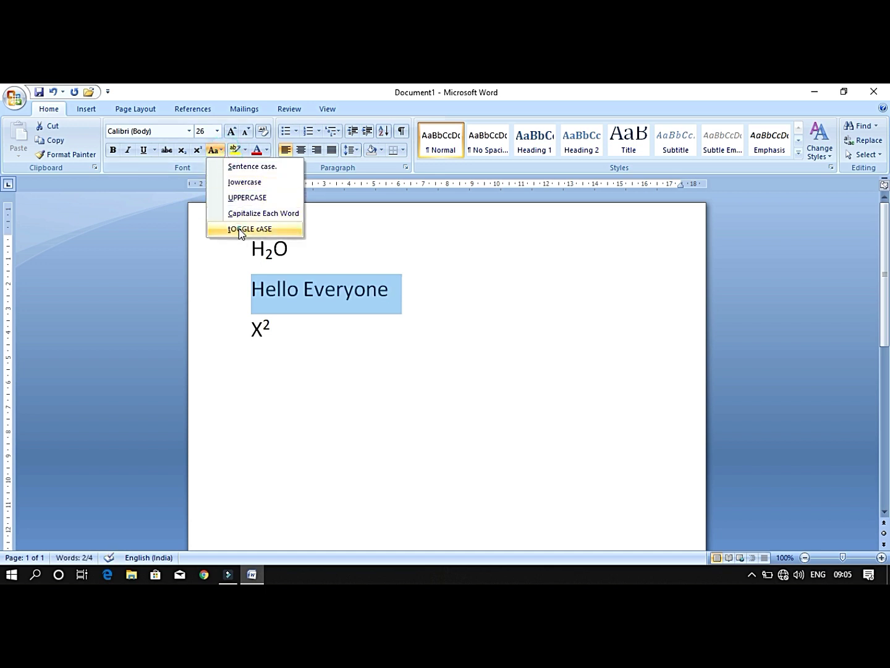
pyautogui.click(239, 229)
# Set the "Hello everyone" line back to Sentence case.
pyautogui.click(216, 150)
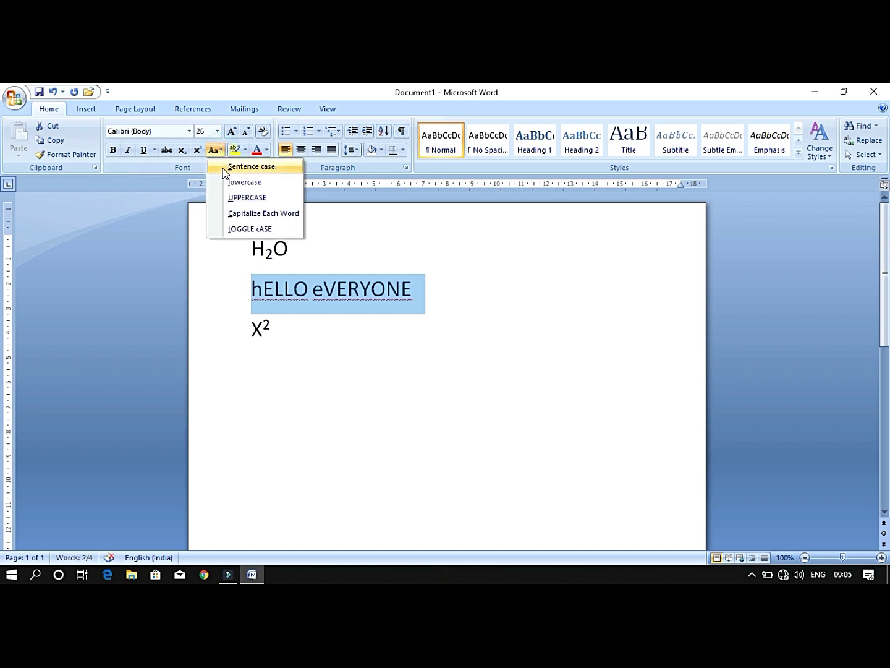
pyautogui.click(224, 170)
pyautogui.click(431, 265)
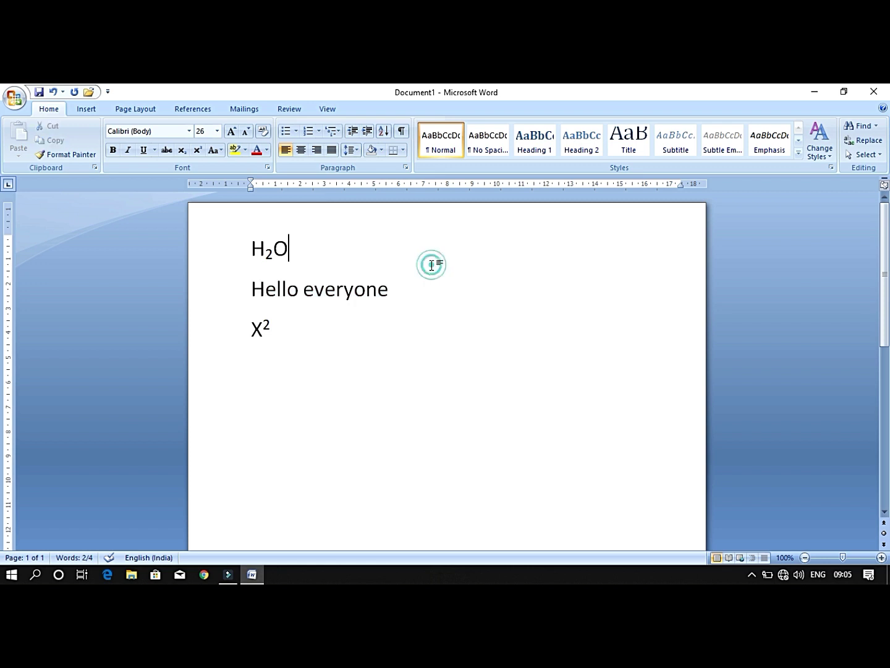
# Highlight the word "everyone" in the second line with bright green.
pyautogui.moveTo(252, 288); pyautogui.dragTo(397, 290)
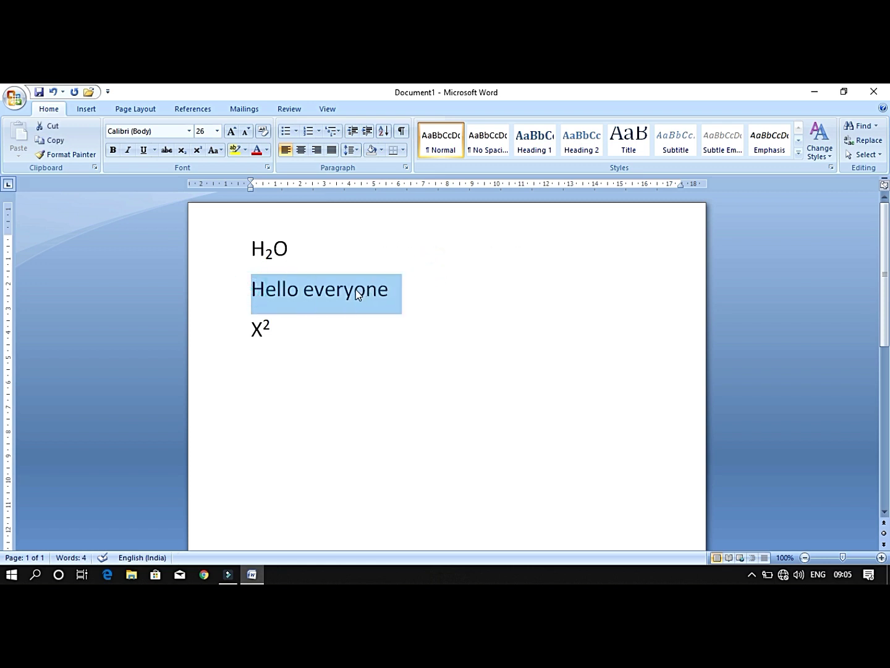
pyautogui.click(355, 290)
pyautogui.moveTo(306, 293); pyautogui.dragTo(388, 288)
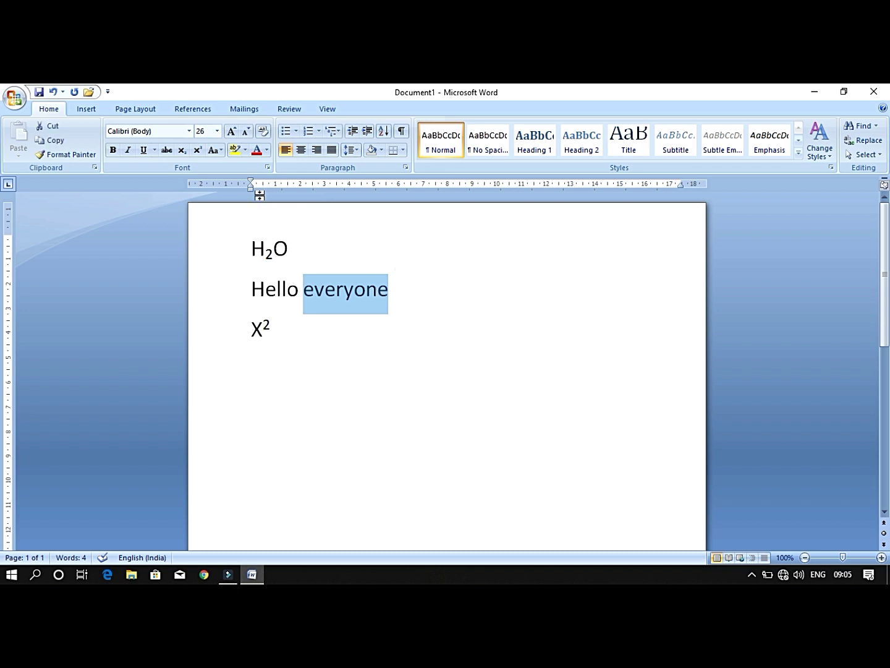
pyautogui.click(245, 150)
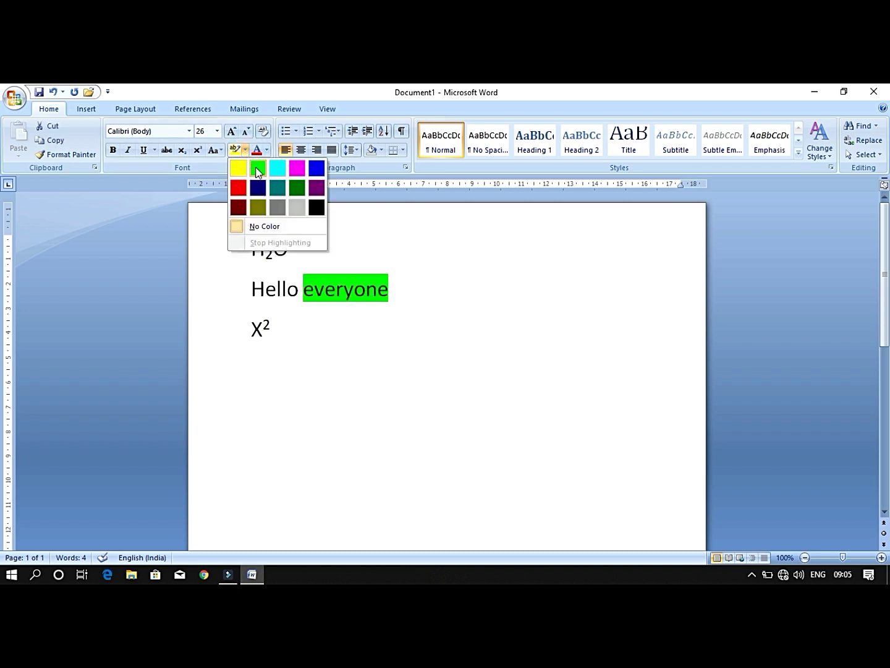
pyautogui.click(258, 172)
pyautogui.click(338, 358)
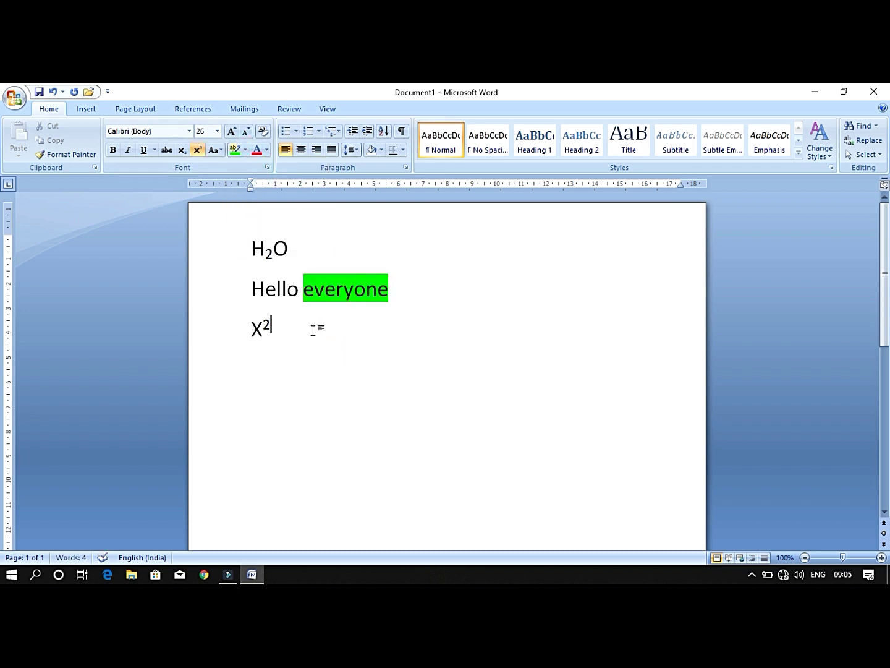
# Change the font color of "Hello" in the second line to a dark tan theme color.
pyautogui.moveTo(254, 296); pyautogui.dragTo(298, 292)
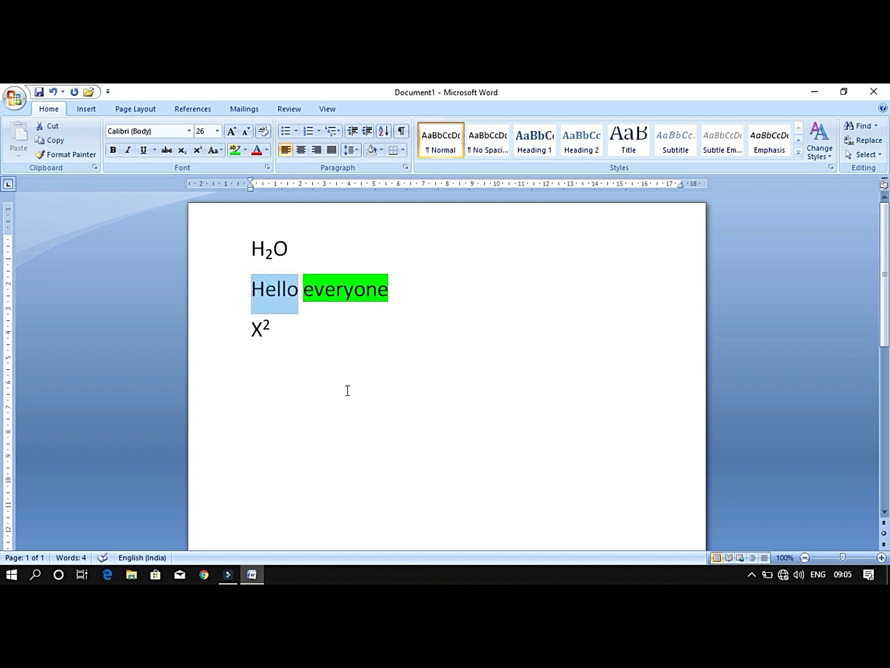
pyautogui.click(266, 150)
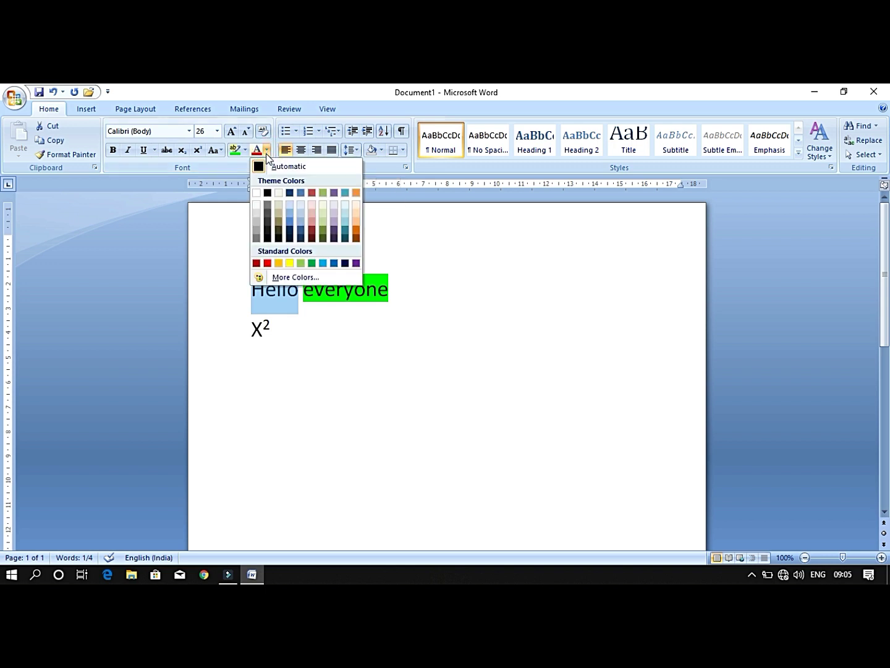
pyautogui.click(278, 229)
pyautogui.click(332, 342)
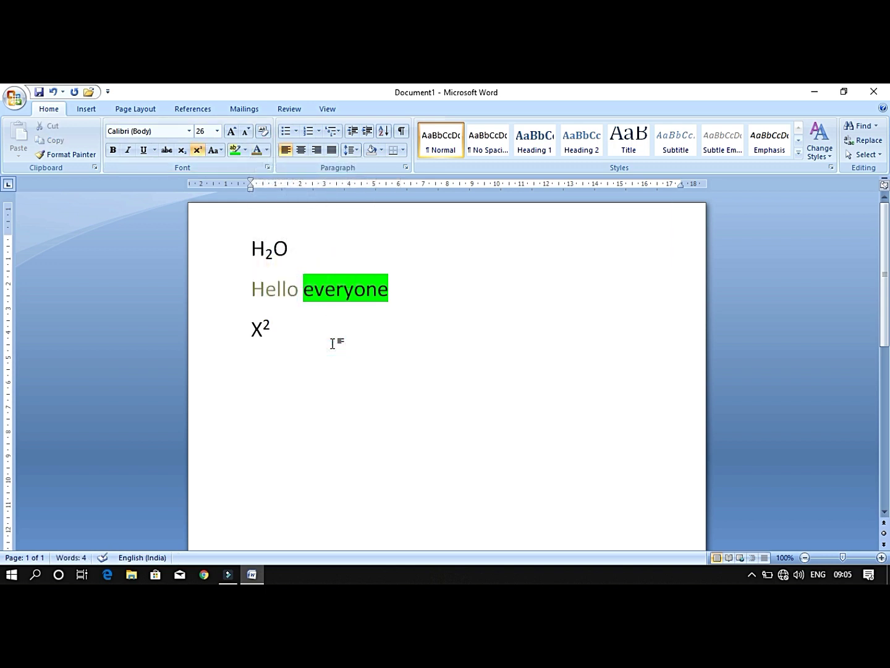
# Enable the Shadow effect in the font settings at the end of the "X2" line.
pyautogui.click(267, 168)
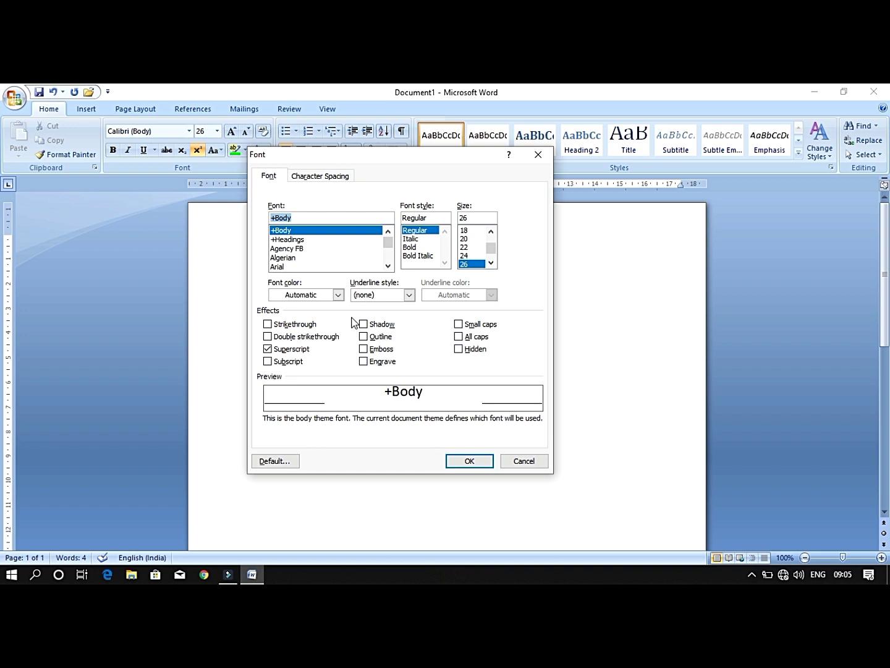
pyautogui.click(365, 325)
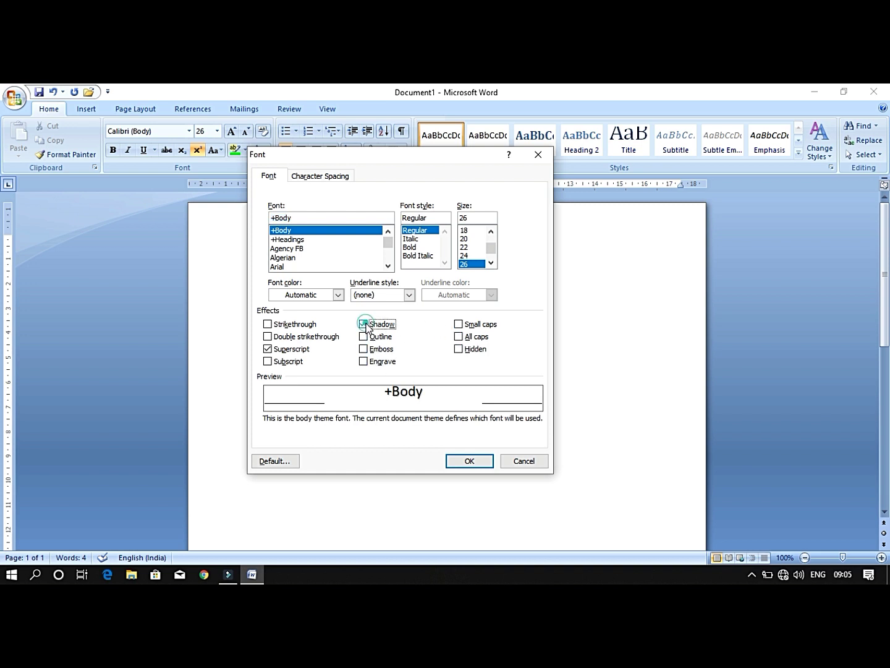
pyautogui.click(470, 460)
pyautogui.click(371, 370)
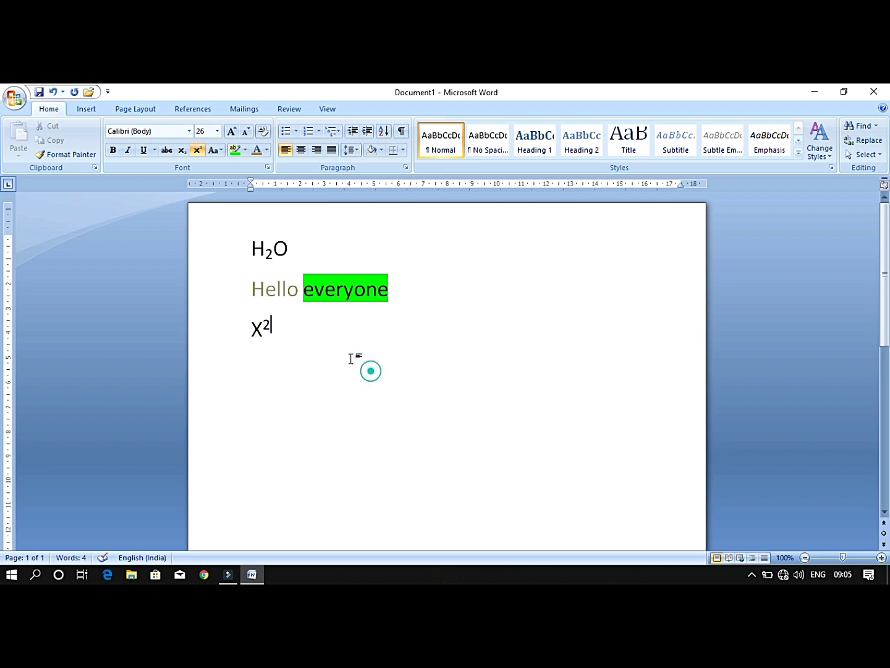
# Enter "hello everyone" two lines below "X2".
pyautogui.click(383, 357)
pyautogui.press('Return')
pyautogui.press('Return')
pyautogui.write('hello everuo')
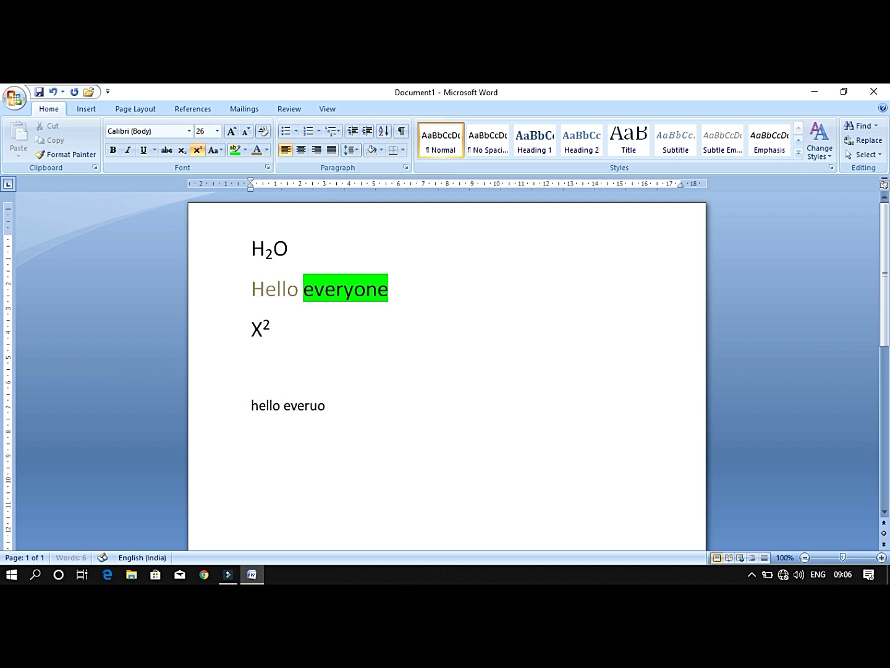
pyautogui.press('BackSpace')
pyautogui.press('BackSpace')
pyautogui.write('yone')
# Copy the formatting of the "Hello everyone" line onto the lower "hello everyone" line with Format Painter.
pyautogui.moveTo(253, 287); pyautogui.dragTo(370, 286)
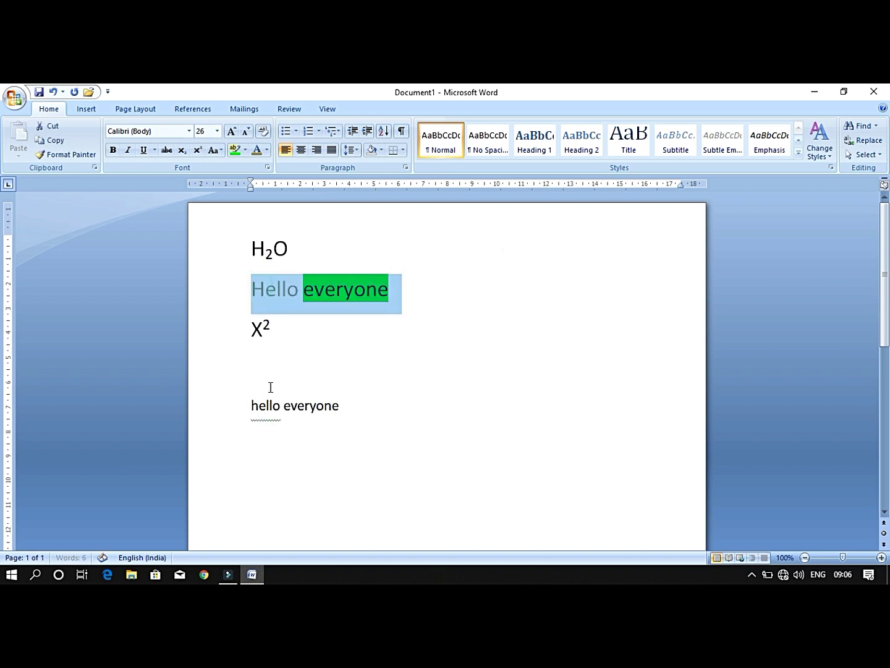
pyautogui.moveTo(247, 404); pyautogui.dragTo(334, 406)
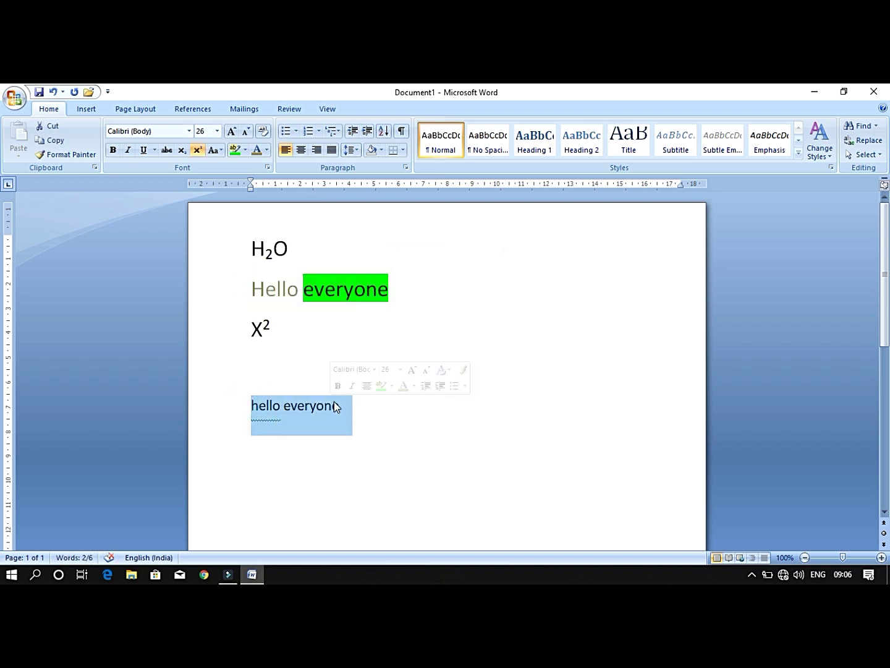
pyautogui.click(379, 336)
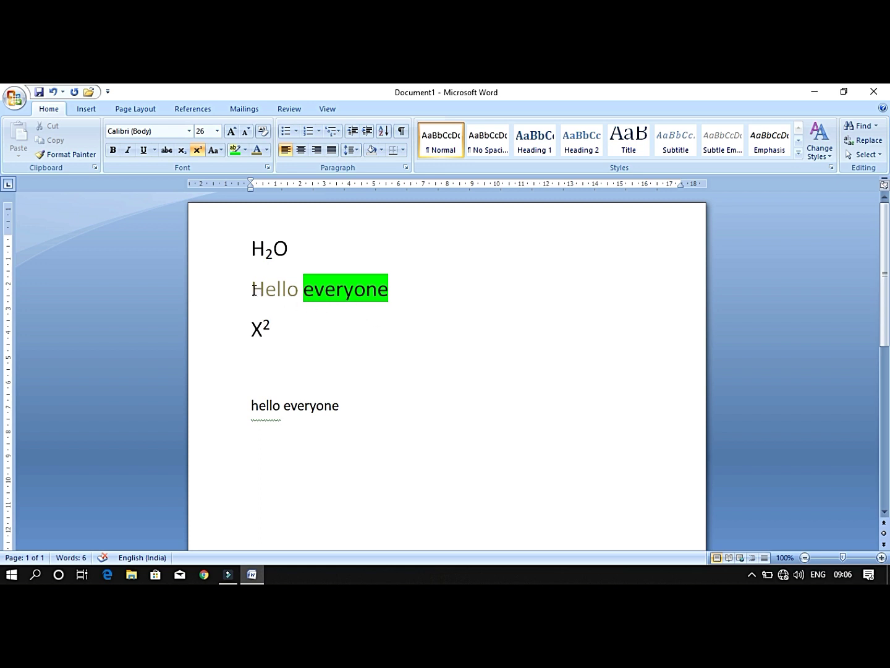
pyautogui.moveTo(252, 288); pyautogui.dragTo(389, 286)
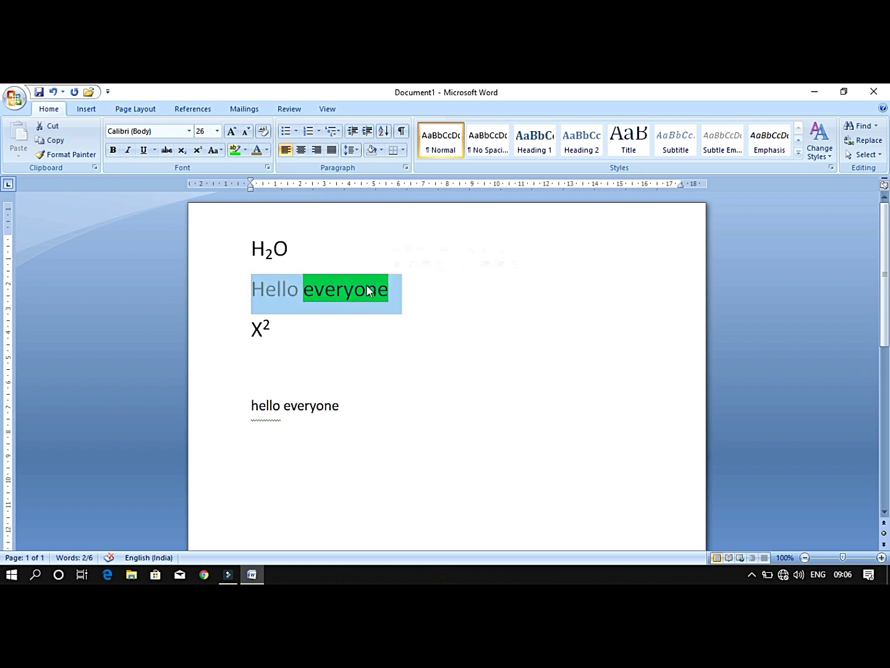
pyautogui.click(78, 156)
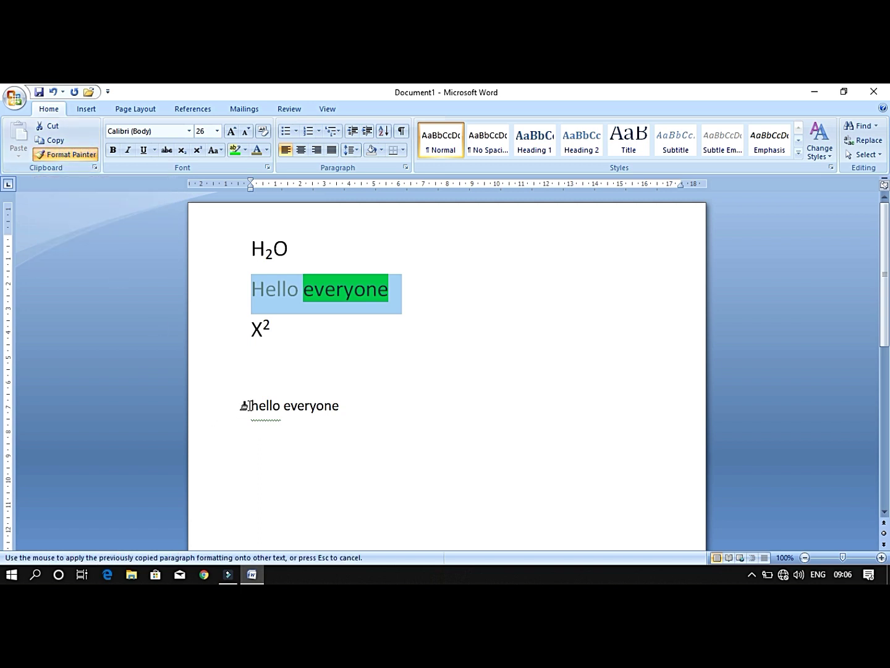
pyautogui.moveTo(251, 405); pyautogui.dragTo(340, 404)
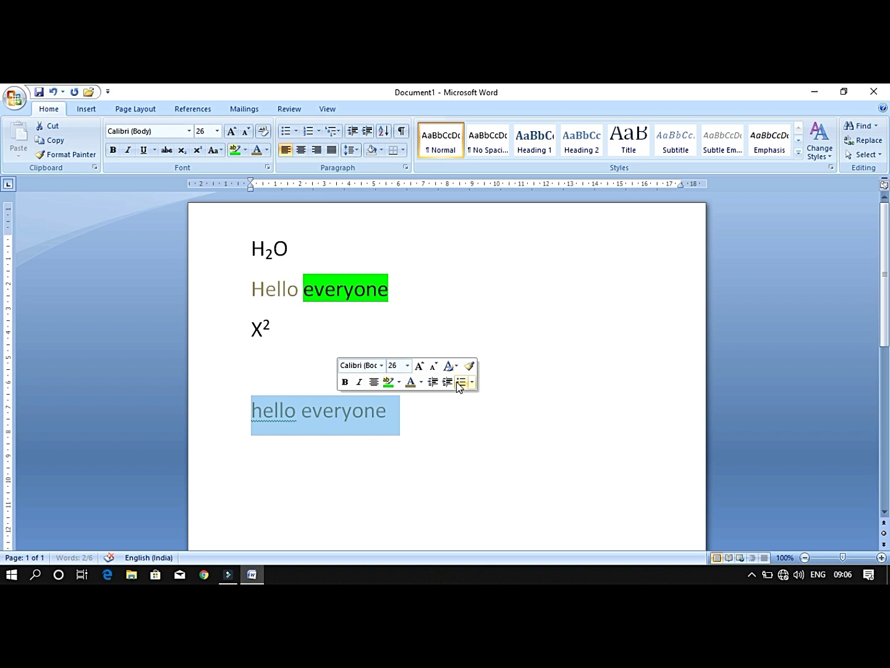
pyautogui.click(484, 463)
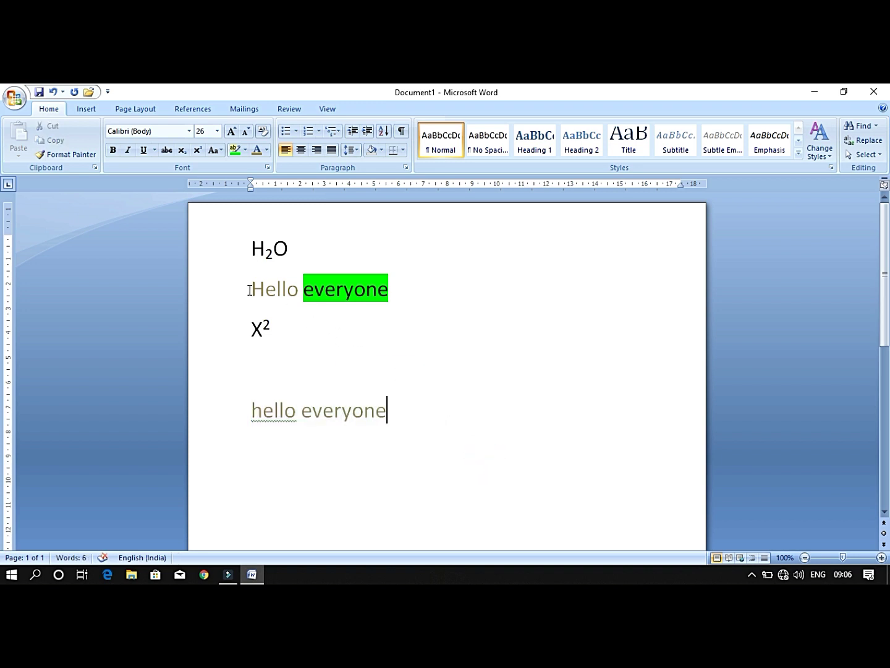
# Copy the green-highlighted formatting of "everyone" onto the same word in the lower line with Format Painter.
pyautogui.moveTo(250, 289); pyautogui.dragTo(298, 289)
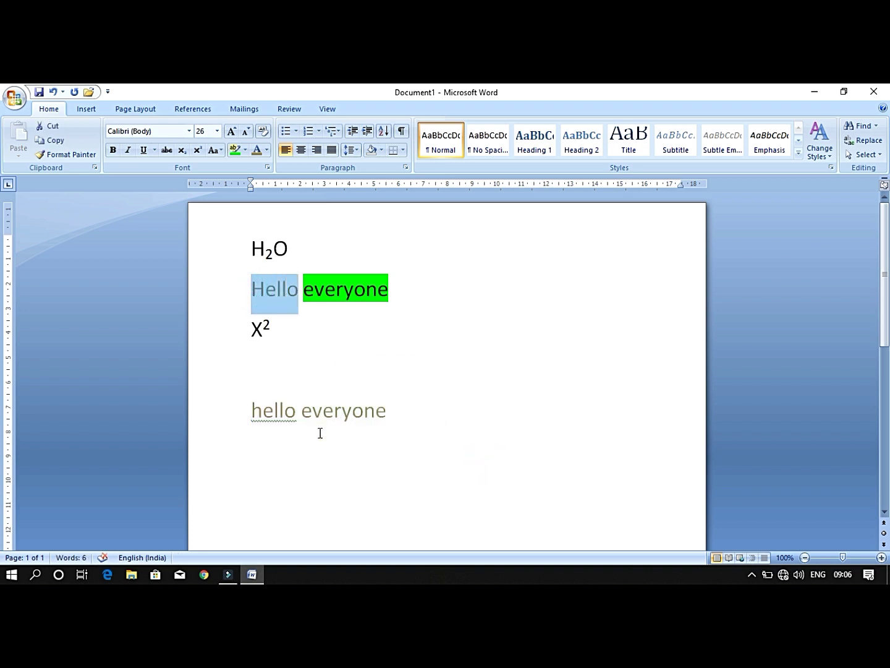
pyautogui.moveTo(250, 409); pyautogui.dragTo(358, 404)
pyautogui.click(474, 364)
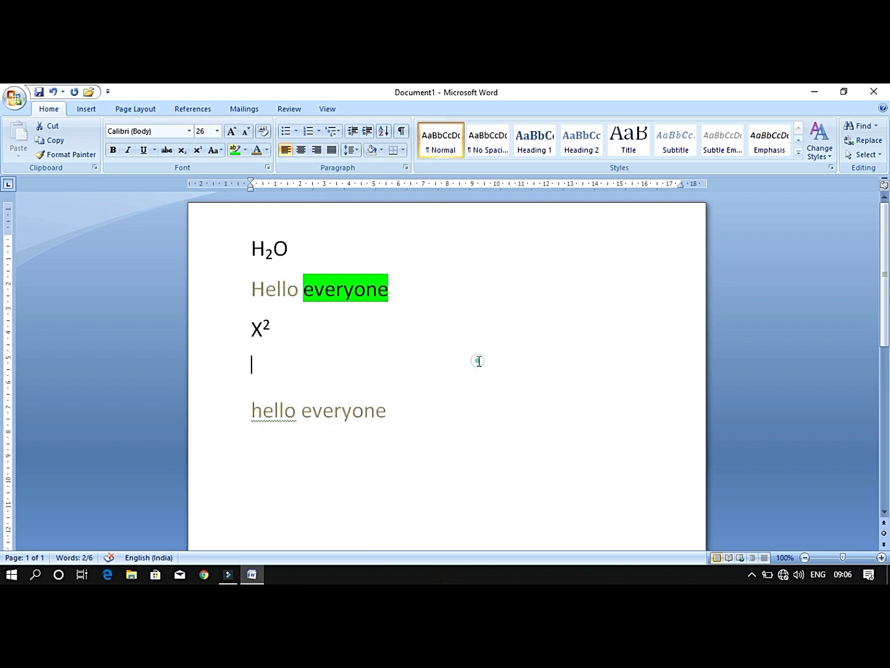
pyautogui.moveTo(303, 290); pyautogui.dragTo(388, 293)
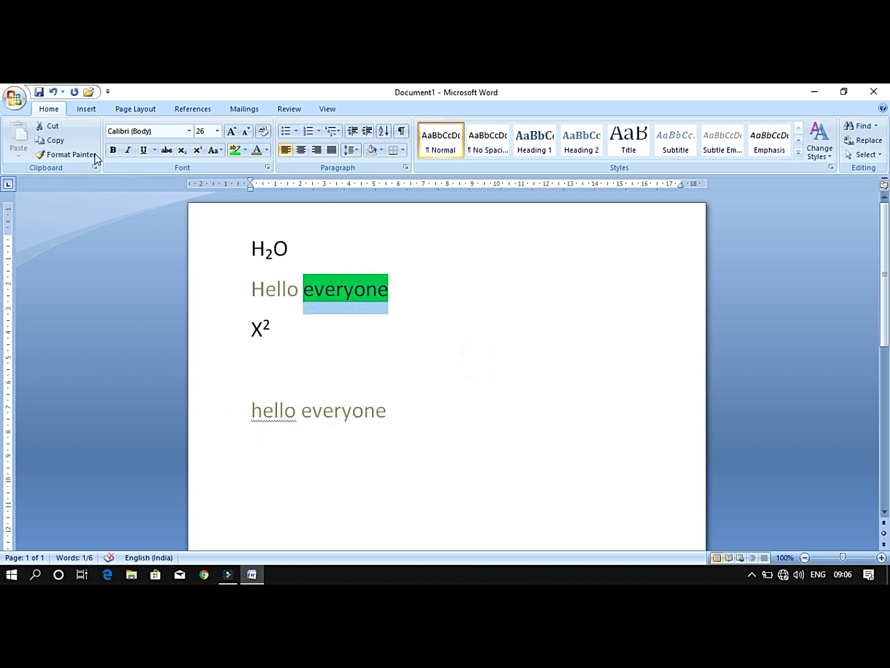
pyautogui.click(74, 154)
pyautogui.moveTo(301, 411); pyautogui.dragTo(388, 412)
pyautogui.click(479, 336)
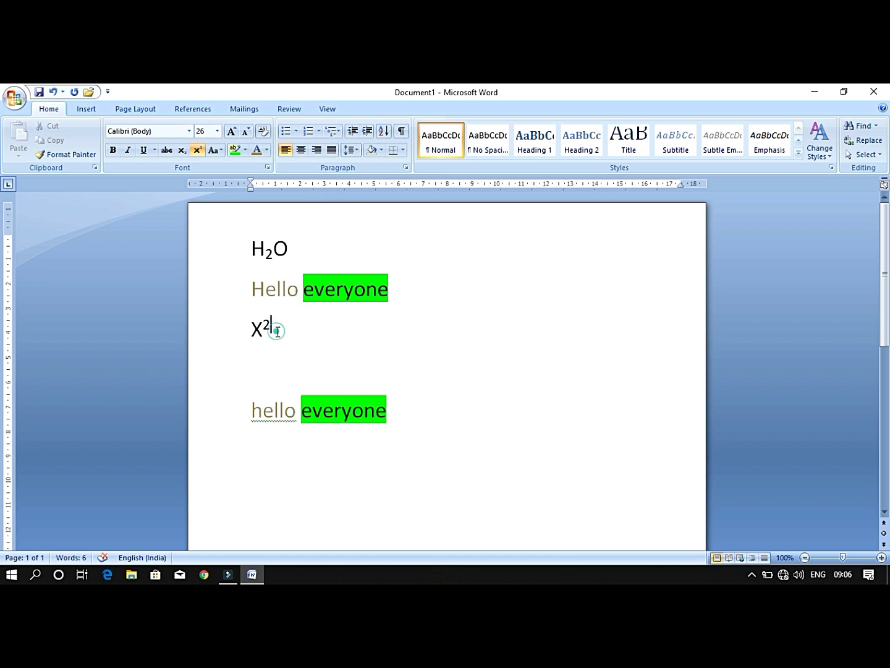
# Move the X² text from its own line to between "Hello" and "everyone" on the line above by cutting and pasting.
pyautogui.click(239, 318)
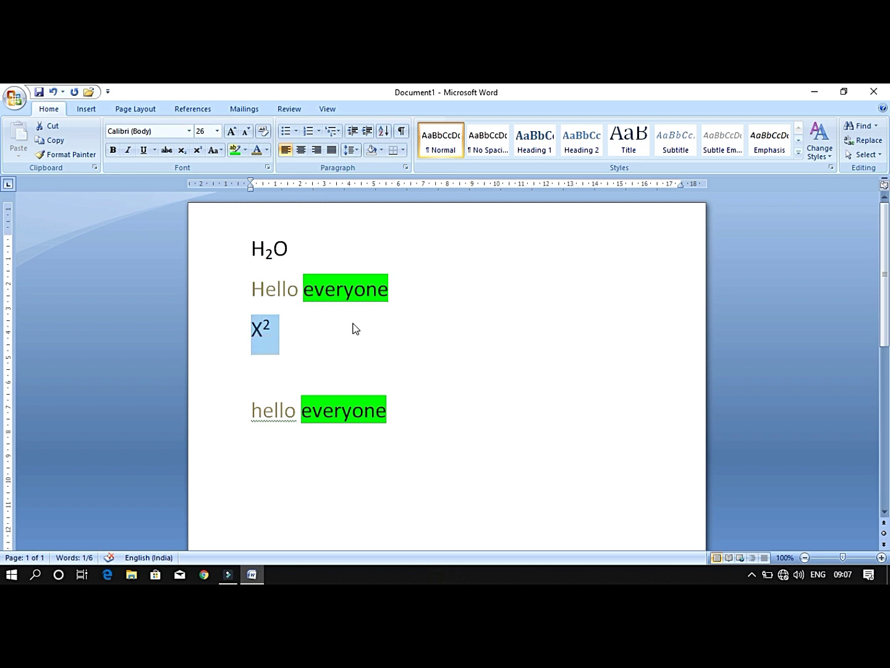
pyautogui.click(291, 354)
pyautogui.moveTo(255, 332); pyautogui.dragTo(270, 333)
pyautogui.click(56, 128)
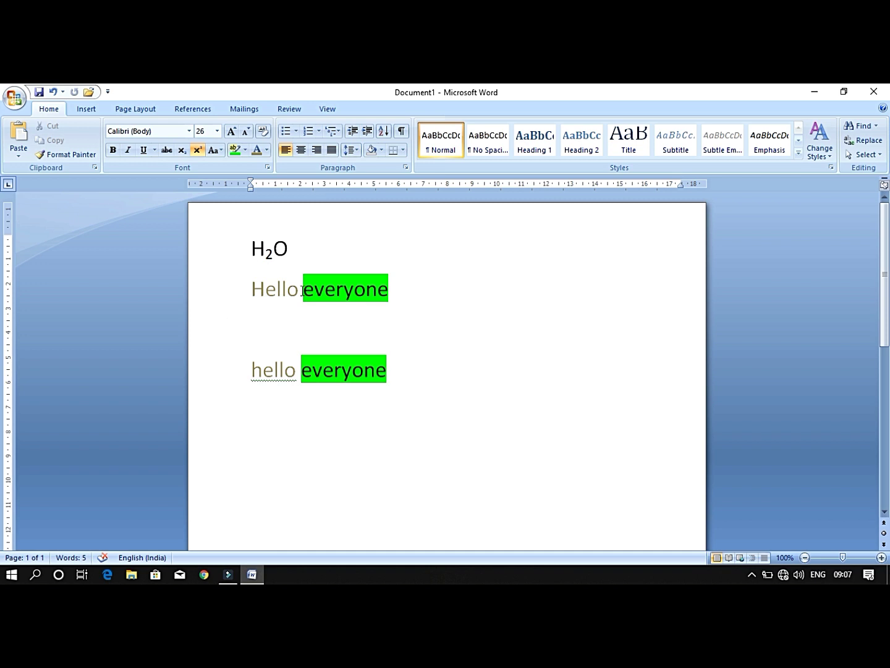
pyautogui.click(337, 329)
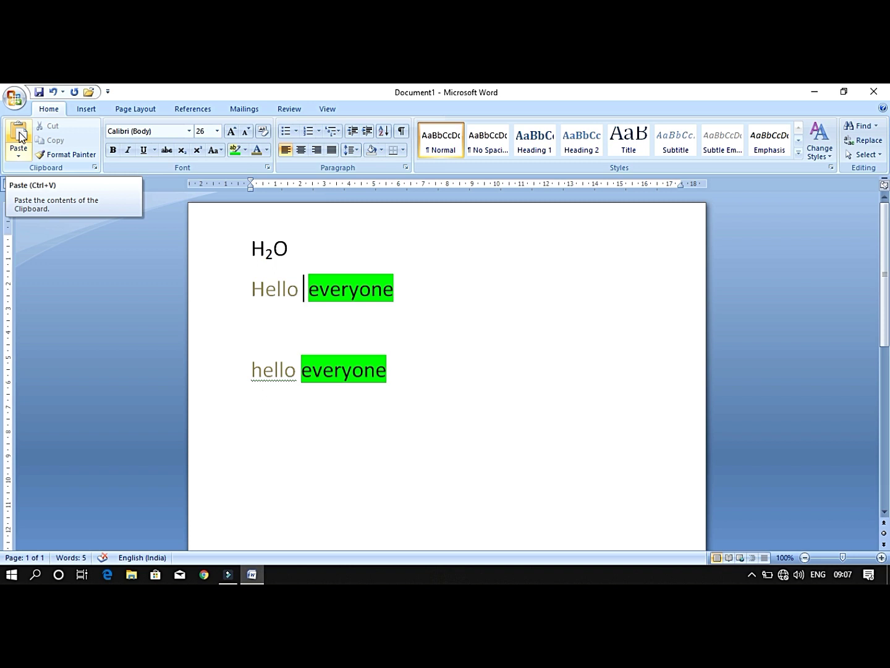
pyautogui.click(19, 135)
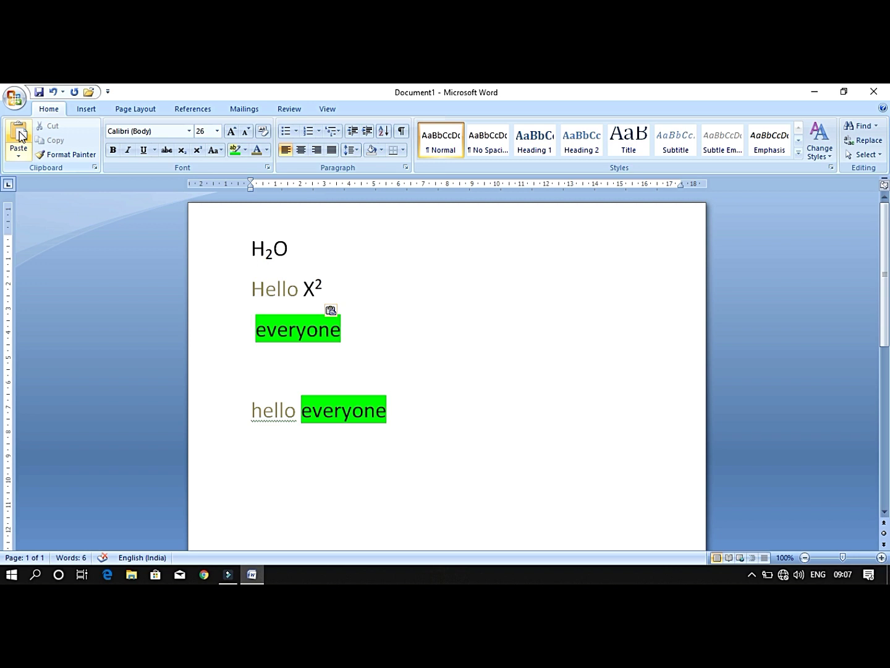
pyautogui.press('BackSpace')
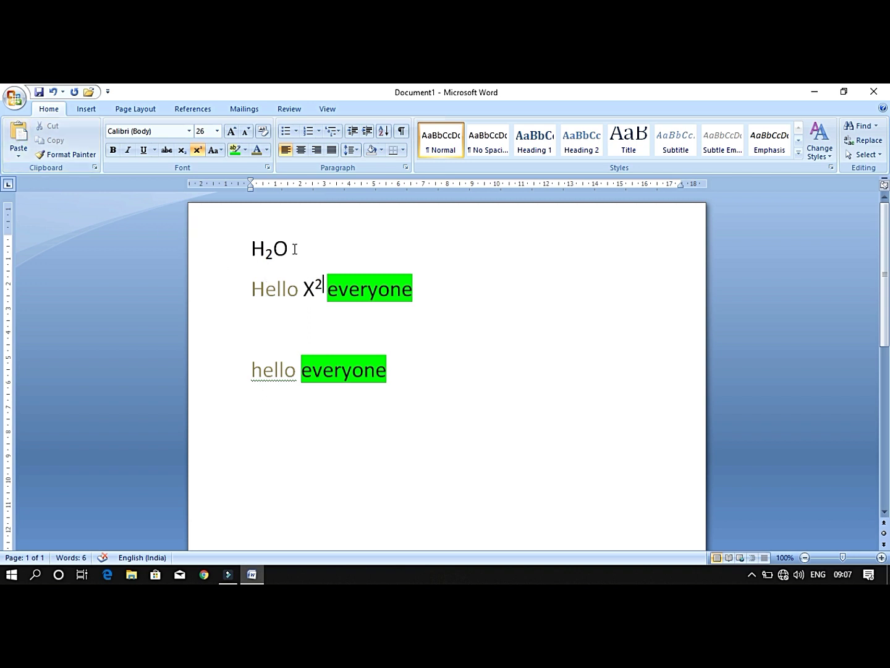
# Copy H₂O from the first line onto the empty line above "hello everyone" and remove the extra line break.
pyautogui.moveTo(295, 249); pyautogui.dragTo(249, 248)
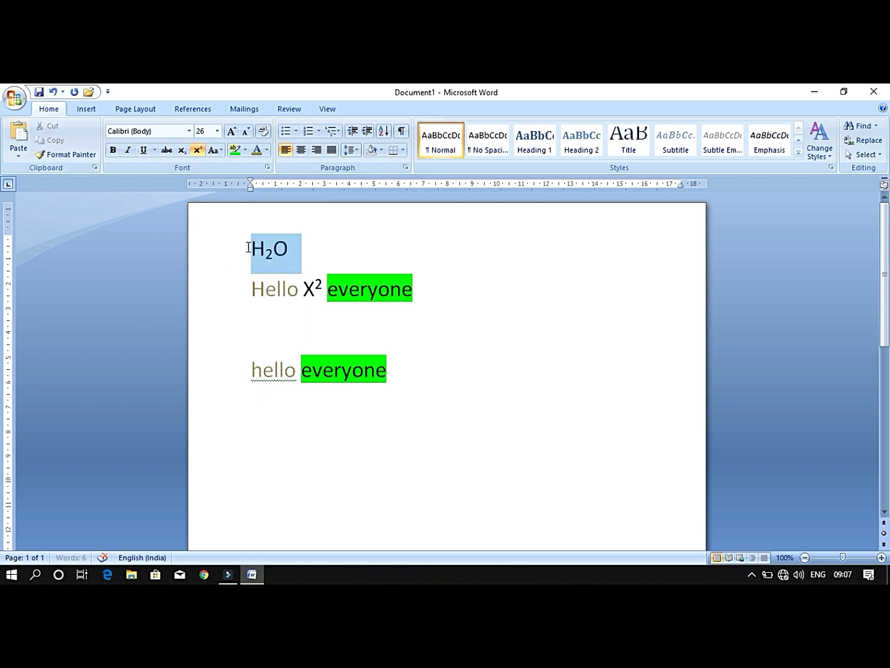
pyautogui.click(264, 347)
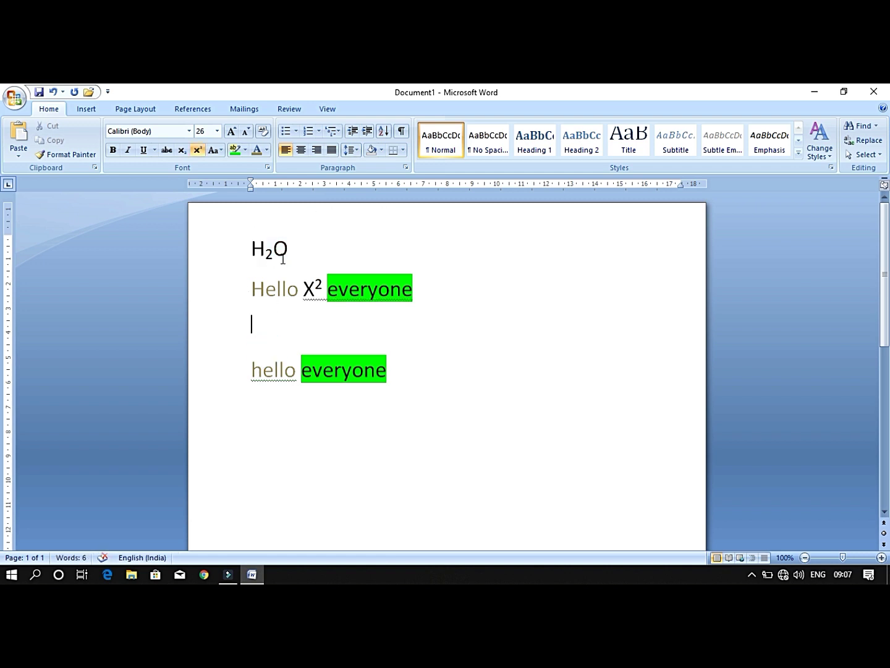
pyautogui.moveTo(286, 250); pyautogui.dragTo(249, 249)
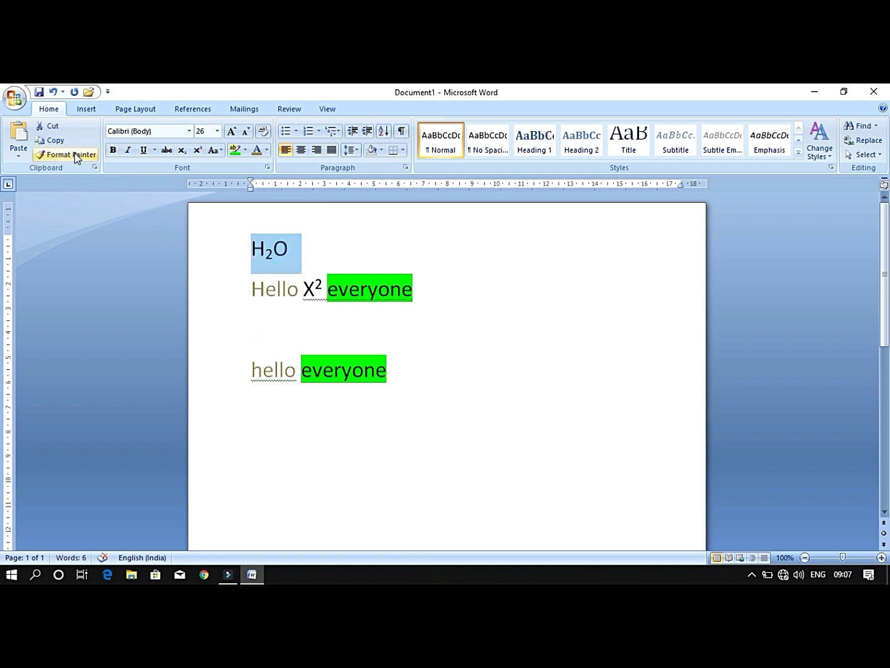
pyautogui.click(252, 343)
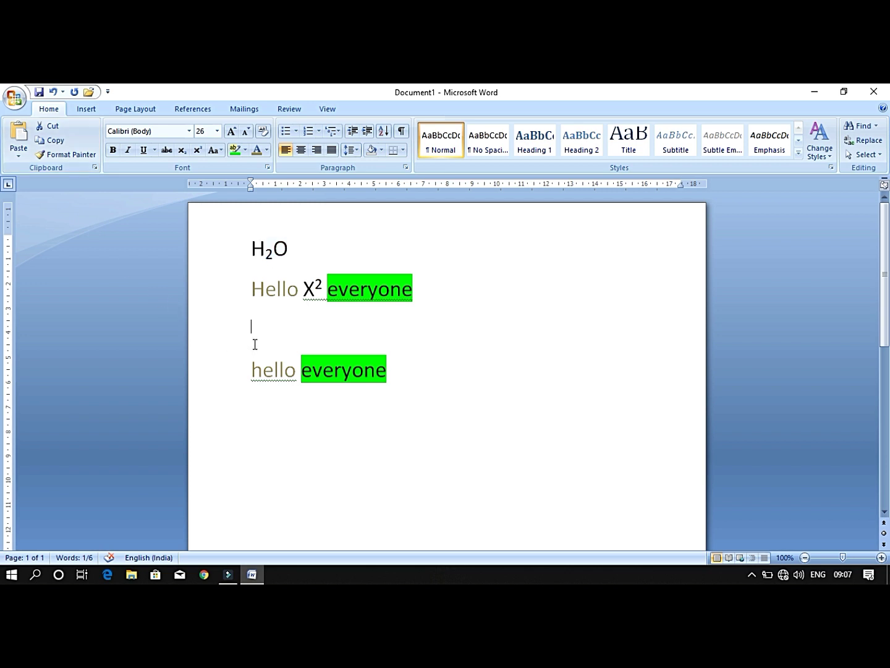
pyautogui.click(20, 137)
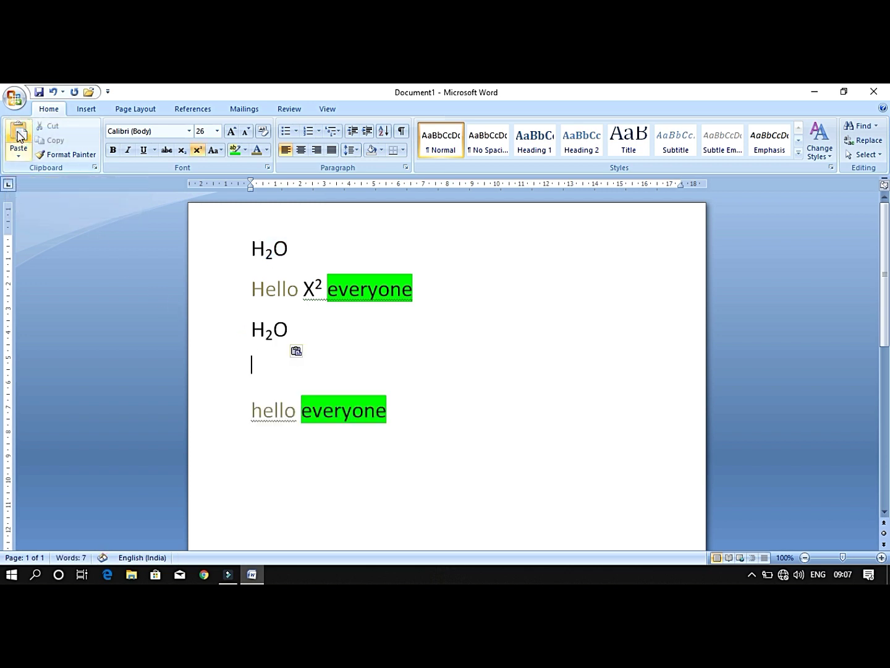
pyautogui.press('BackSpace')
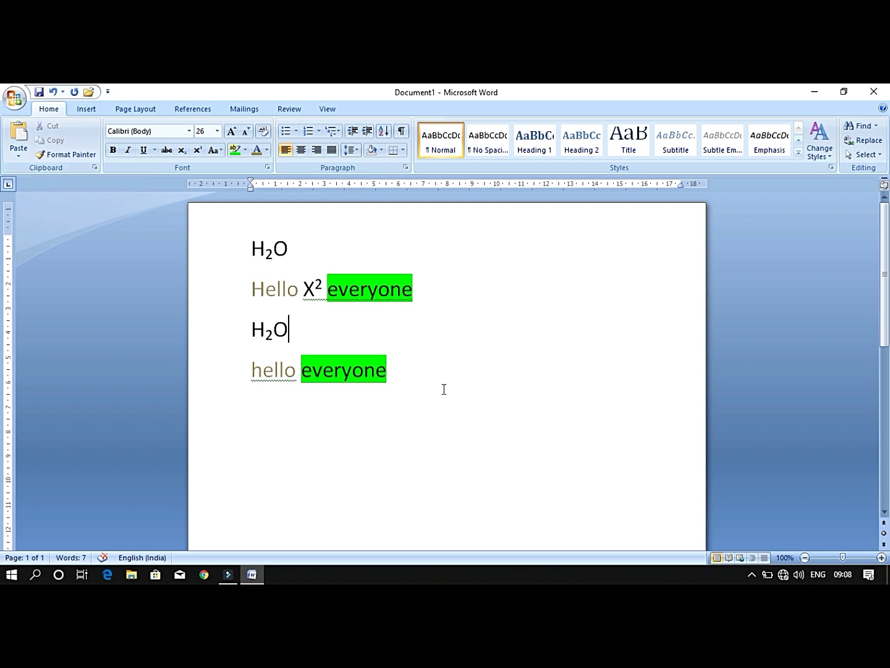
# Replace all the document text with Apple, Mango, Banana, Pineapple and Orange, each on its own line.
pyautogui.moveTo(443, 385); pyautogui.dragTo(254, 247)
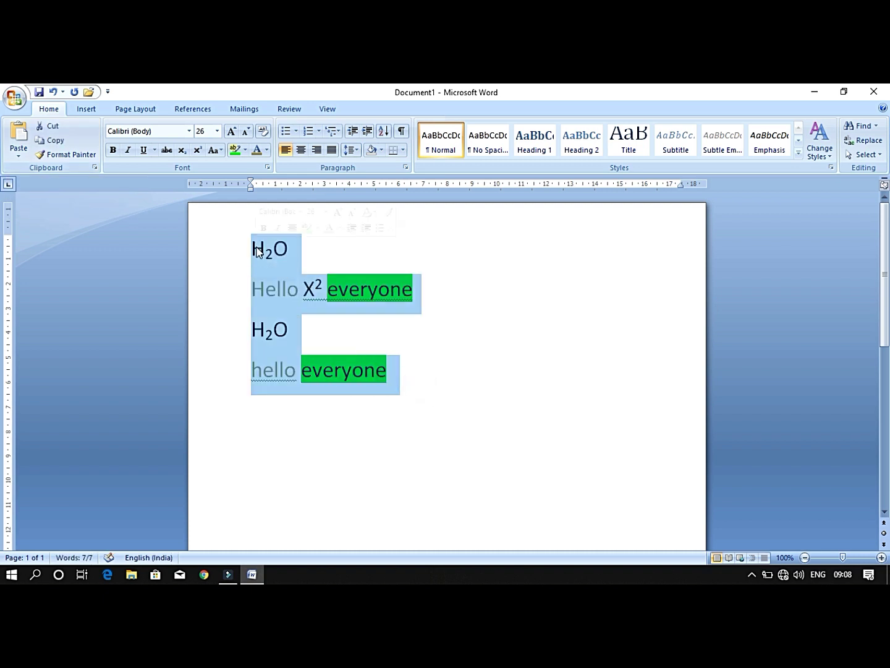
pyautogui.press('Delete')
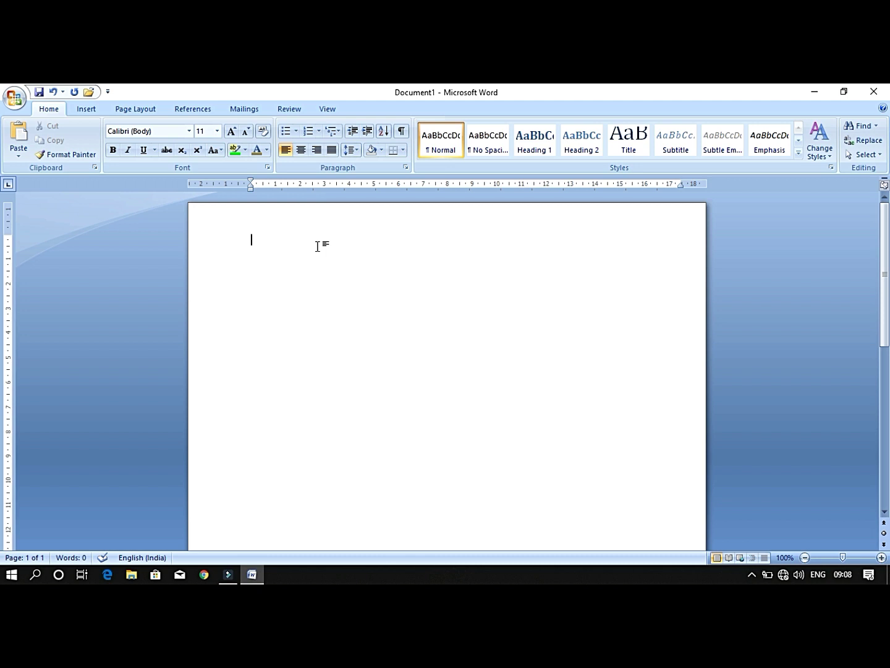
pyautogui.write('apple')
pyautogui.press('Return')
pyautogui.write('mango')
pyautogui.press('Return')
pyautogui.write('banana')
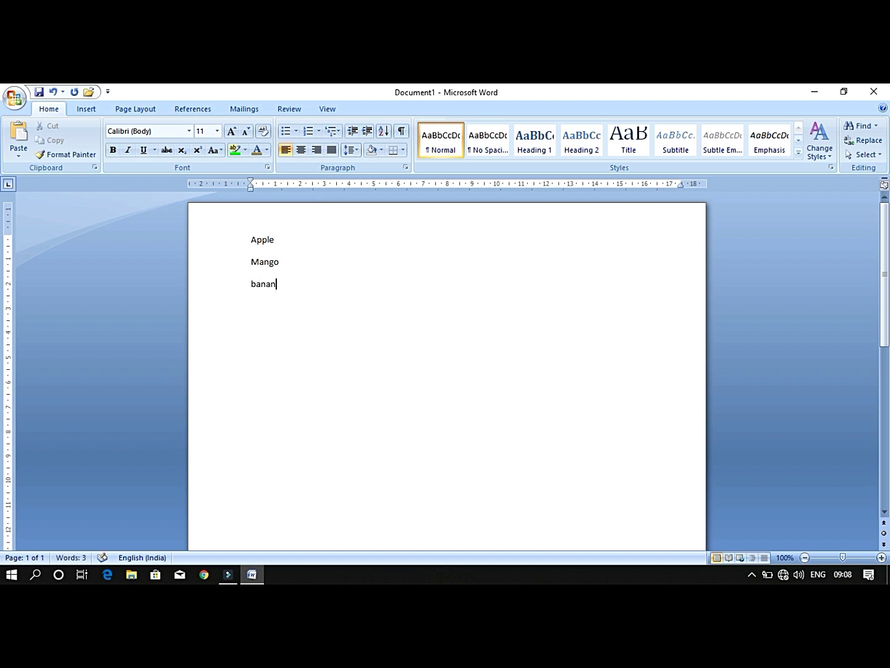
pyautogui.press('Return')
pyautogui.write('pineapple')
pyautogui.press('Return')
pyautogui.write('orange')
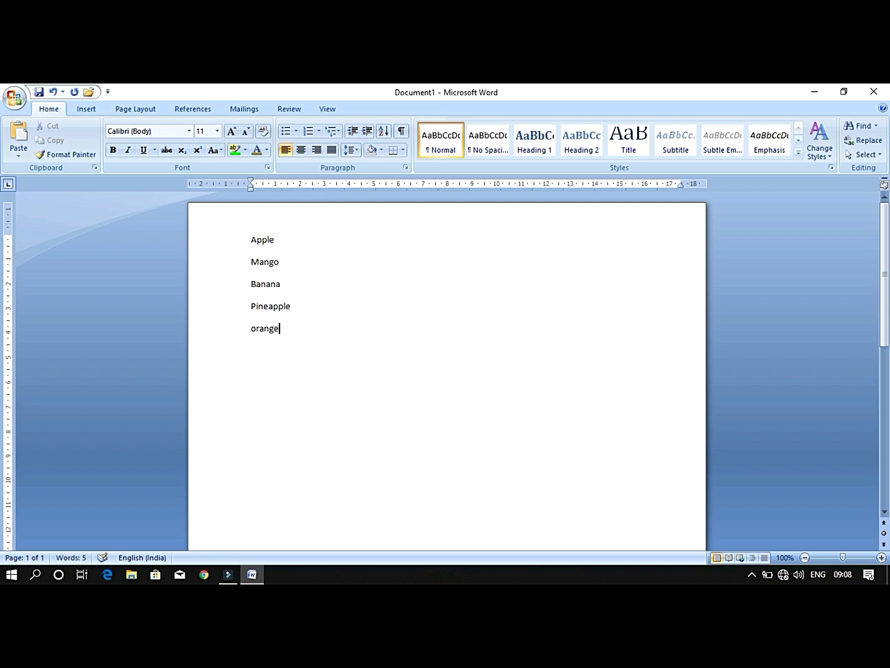
pyautogui.press('Return')
# Format the five fruit lines as a numbered list in the 1., 2., 3. style.
pyautogui.moveTo(250, 235); pyautogui.dragTo(277, 334)
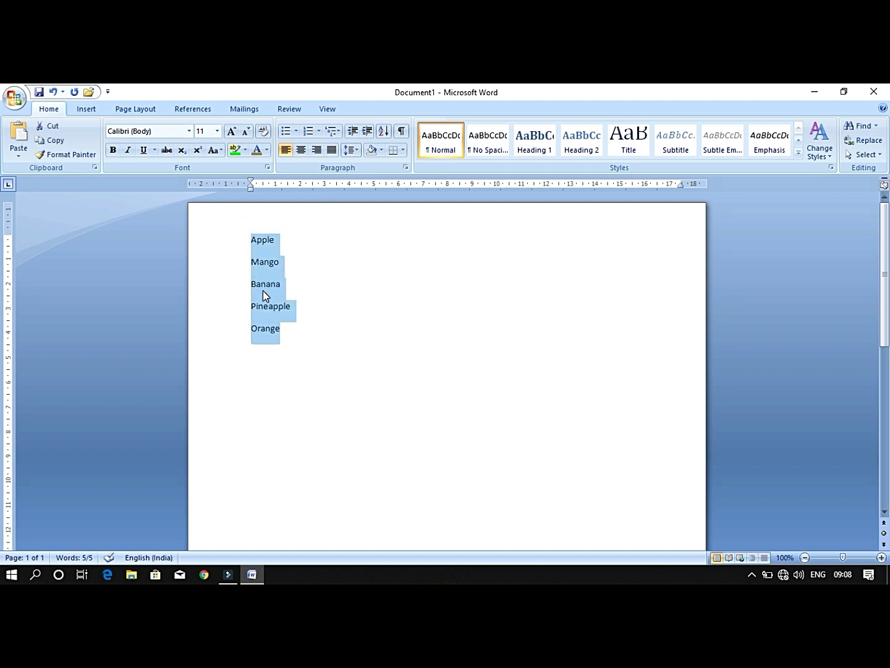
pyautogui.click(314, 354)
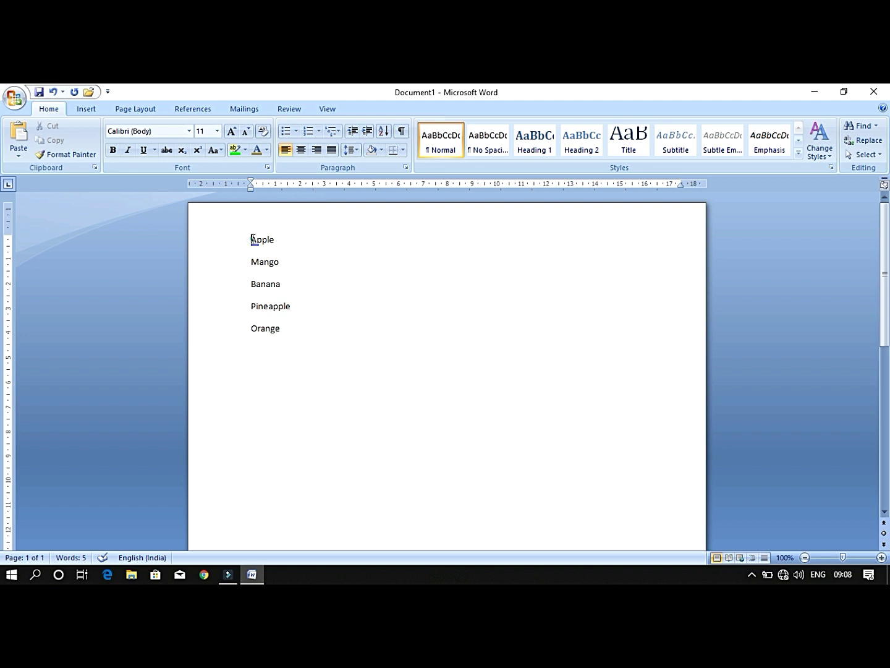
pyautogui.moveTo(253, 239); pyautogui.dragTo(282, 334)
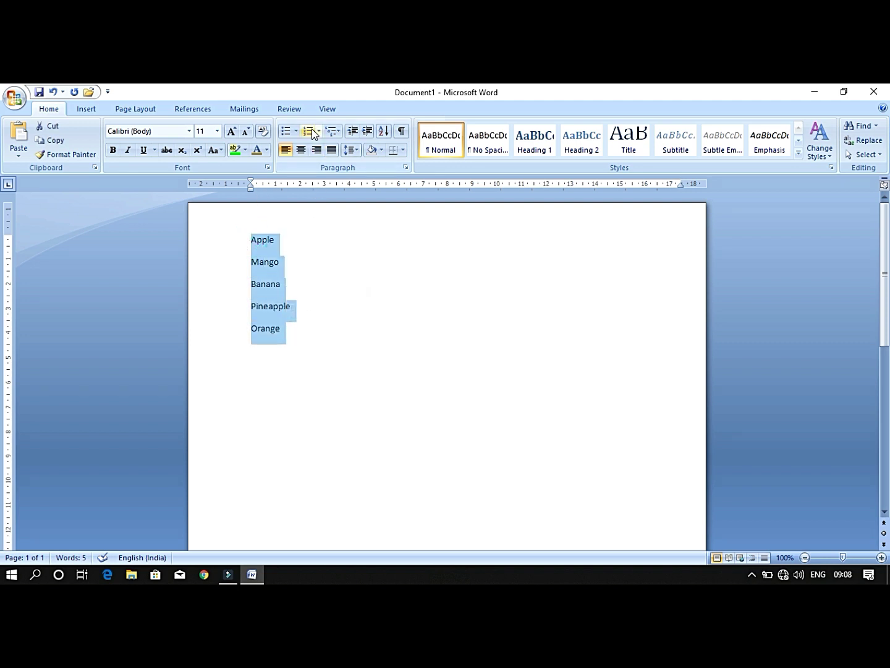
pyautogui.click(318, 131)
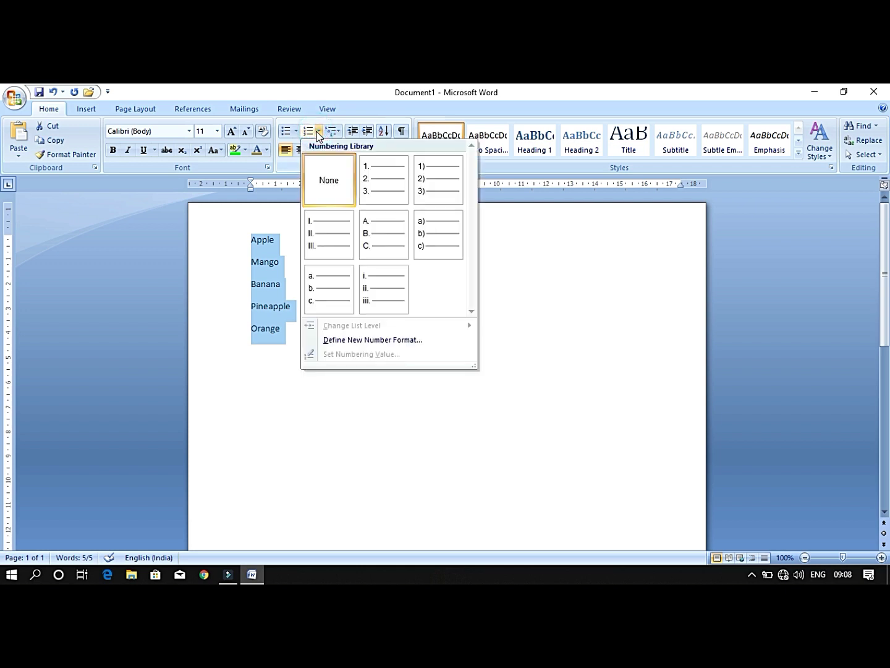
pyautogui.click(376, 176)
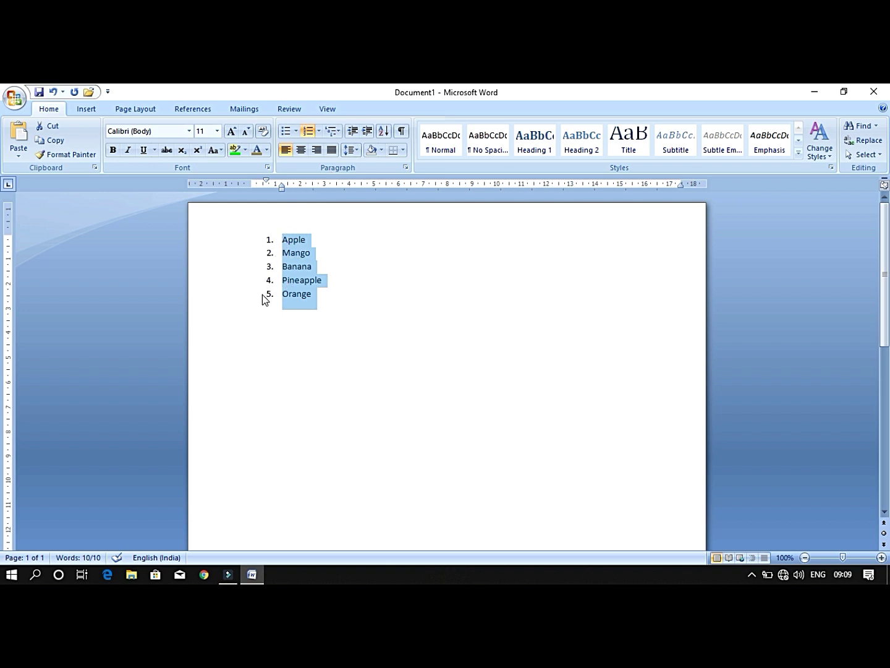
# Change the fruit list to bullets using the four-diamond symbol.
pyautogui.click(296, 133)
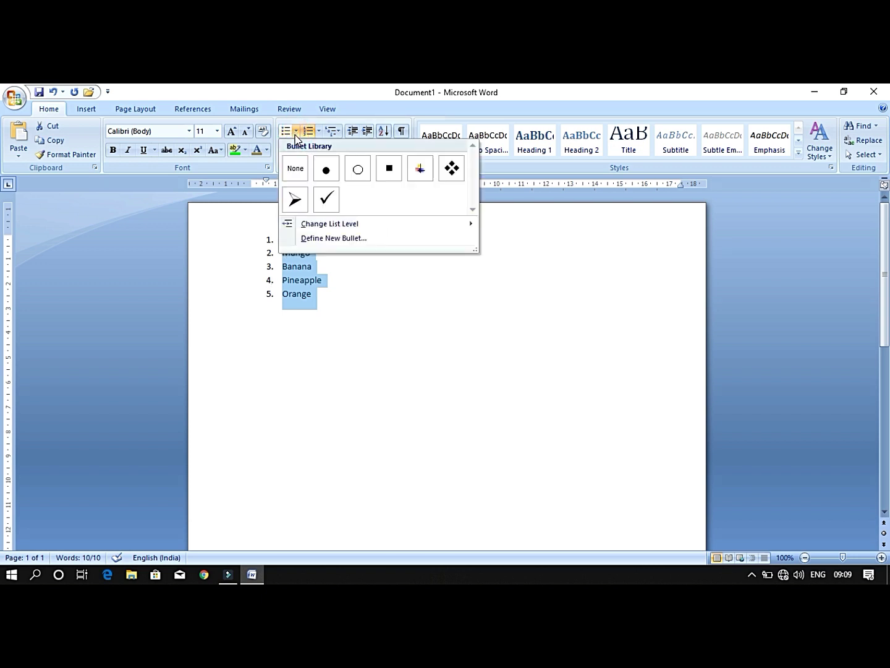
pyautogui.click(456, 174)
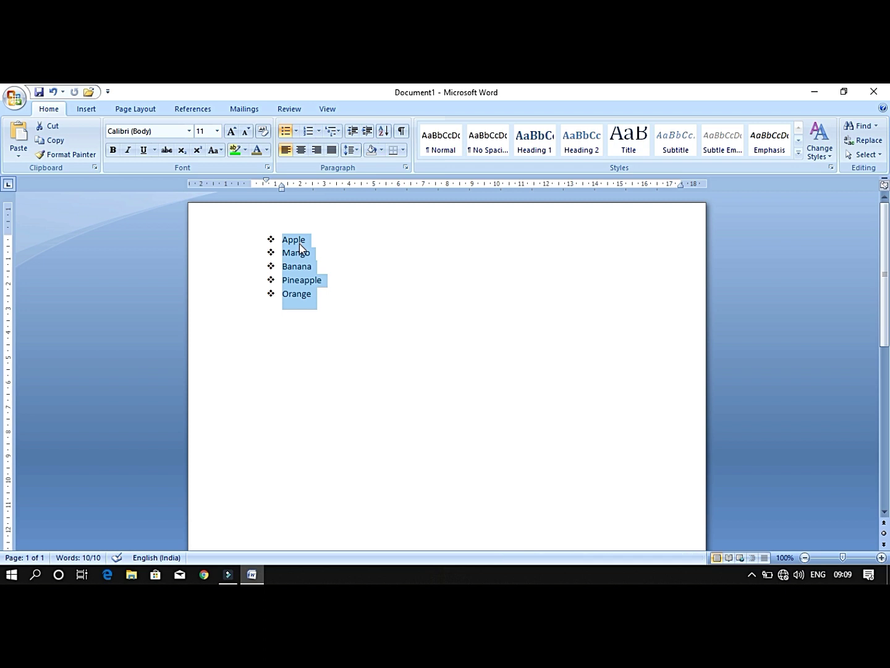
pyautogui.click(320, 302)
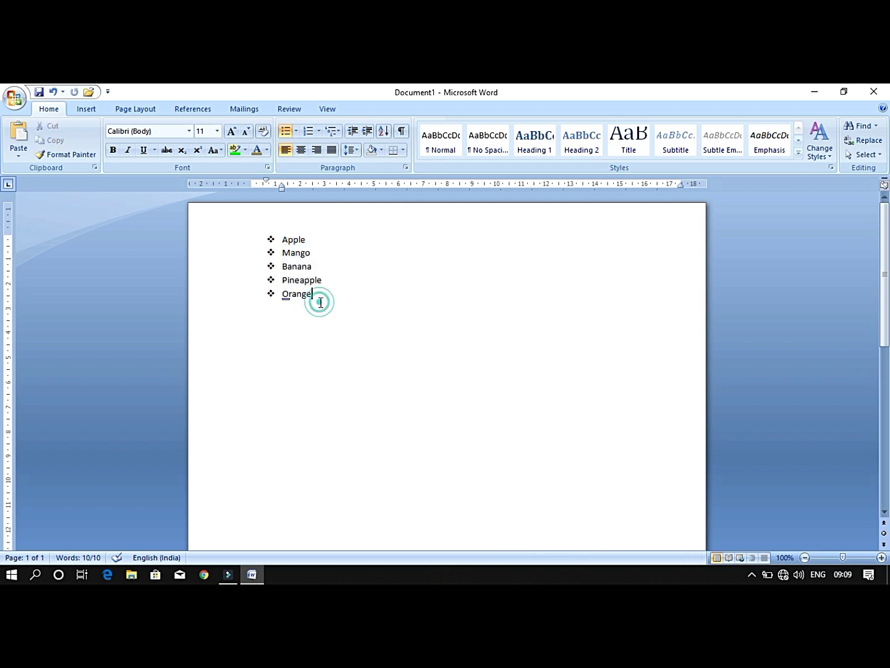
pyautogui.moveTo(319, 302); pyautogui.dragTo(288, 233)
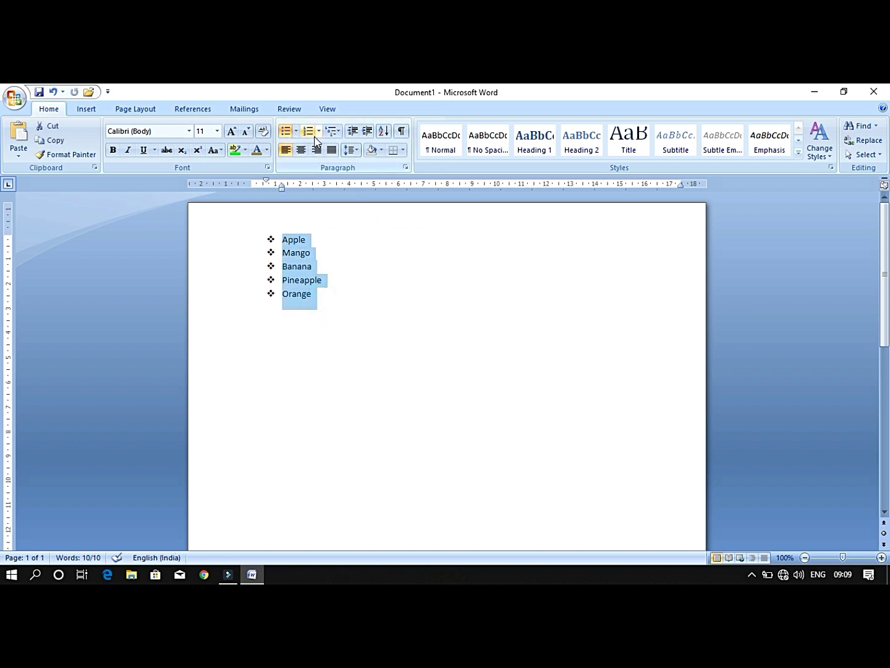
# Enter "apple" two lines below the bulleted list and apply 1., 2., 3. numbering to it.
pyautogui.click(276, 376)
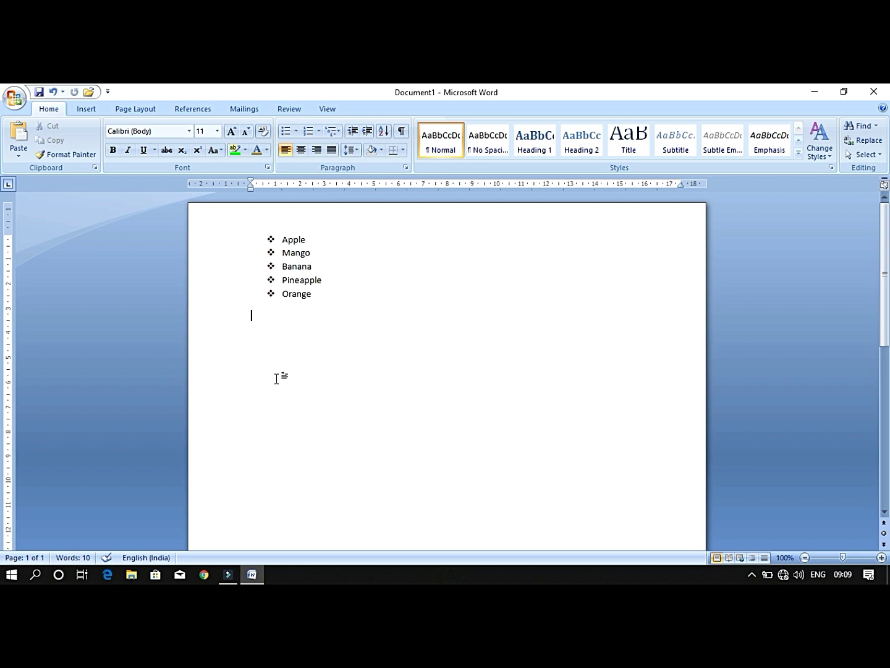
pyautogui.write('apple')
pyautogui.click(243, 337)
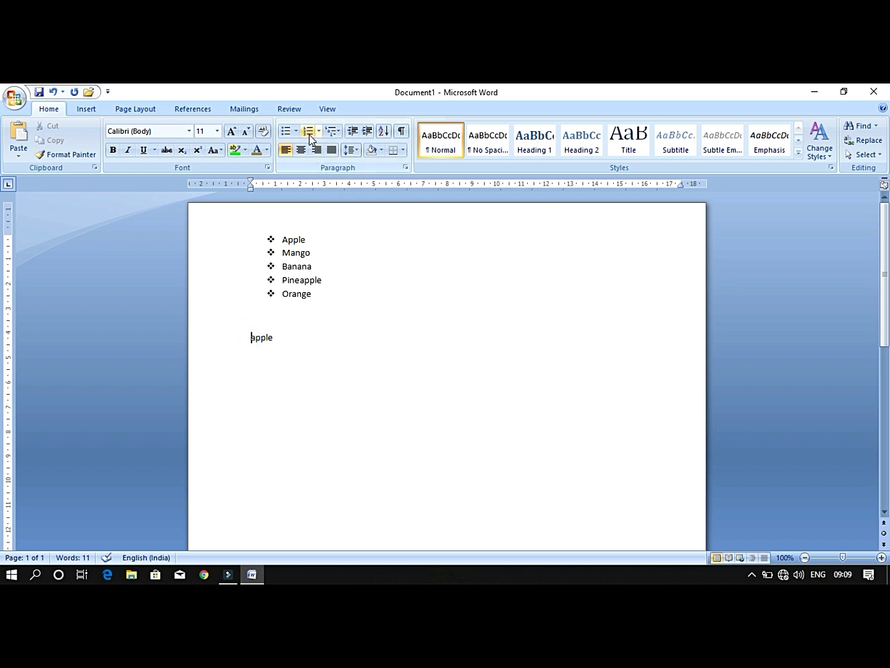
pyautogui.click(308, 132)
pyautogui.click(329, 334)
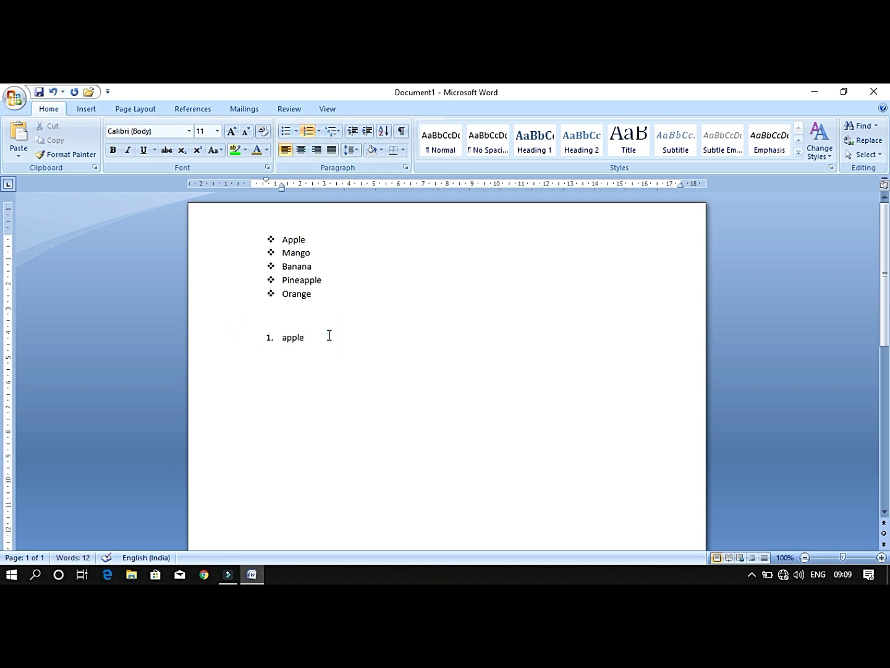
# Add Mango and Banana as the next numbered items, followed by an empty fourth item.
pyautogui.press('Return')
pyautogui.write('Mango')
pyautogui.press('Return')
pyautogui.write('Banana')
pyautogui.press('Return')
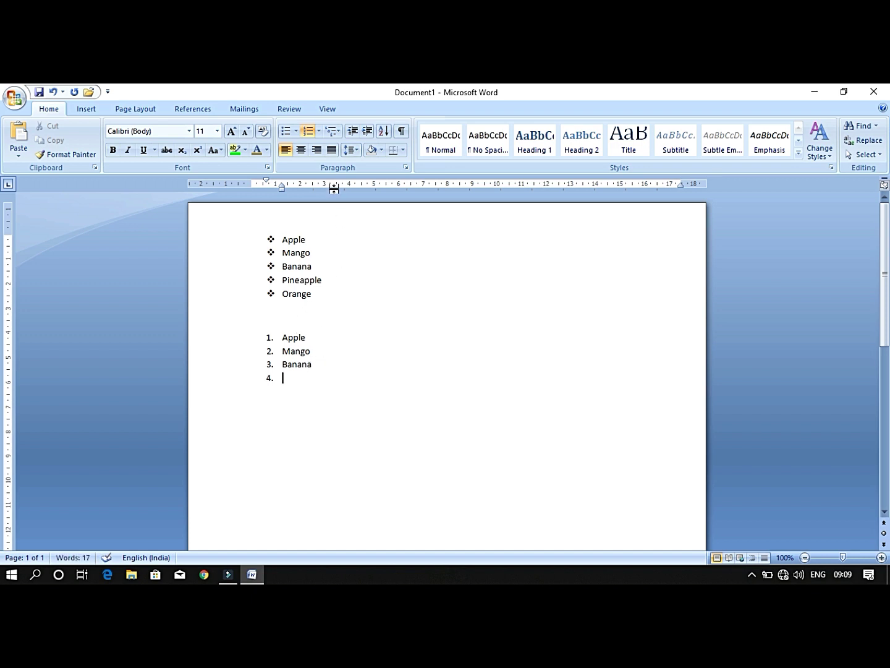
pyautogui.click(340, 132)
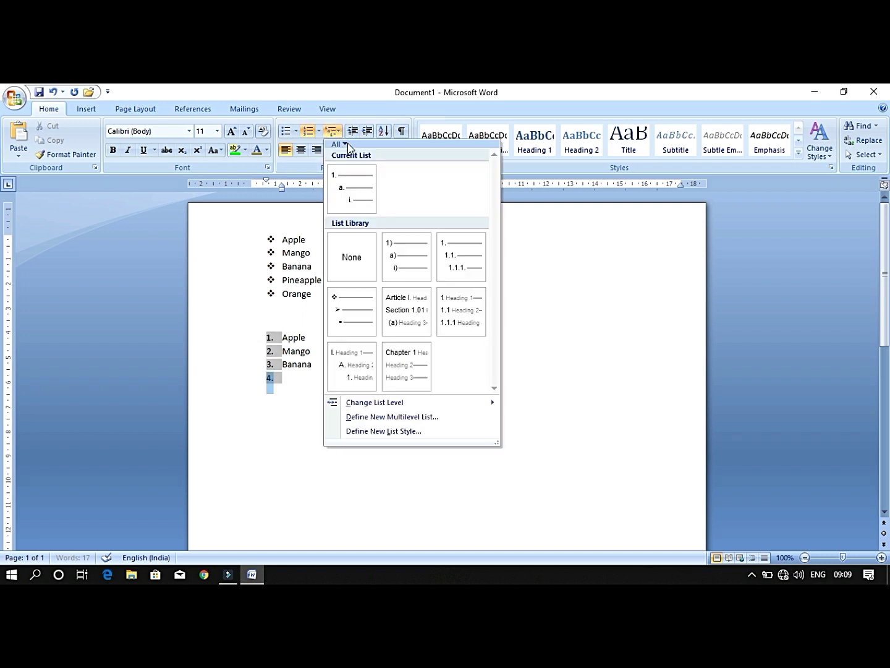
pyautogui.moveTo(415, 250)
pyautogui.click(284, 303)
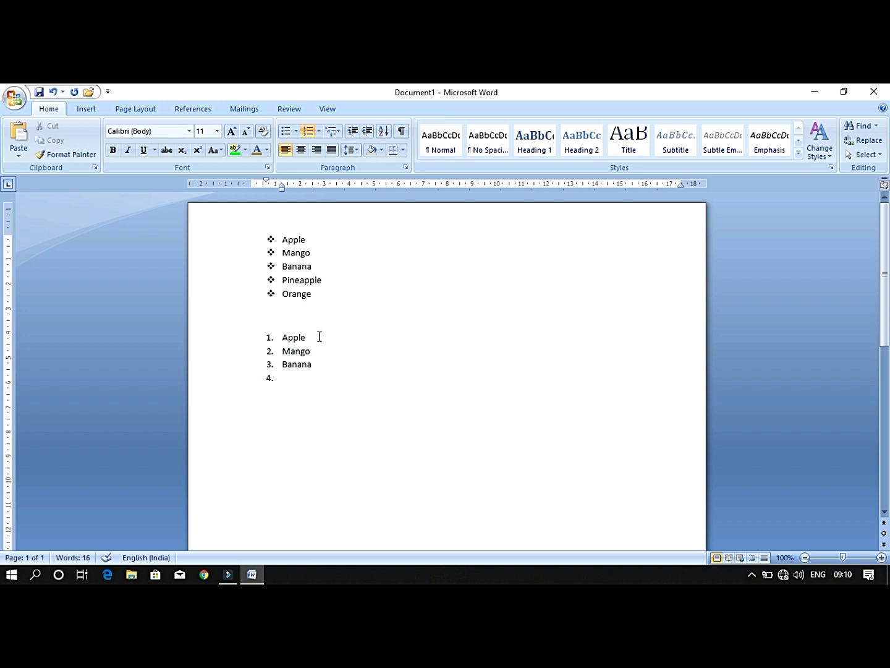
# Add the second-level items "Green Apple" and "Red Apple" under Apple in the numbered list.
pyautogui.click(320, 337)
pyautogui.click(331, 336)
pyautogui.press('Return')
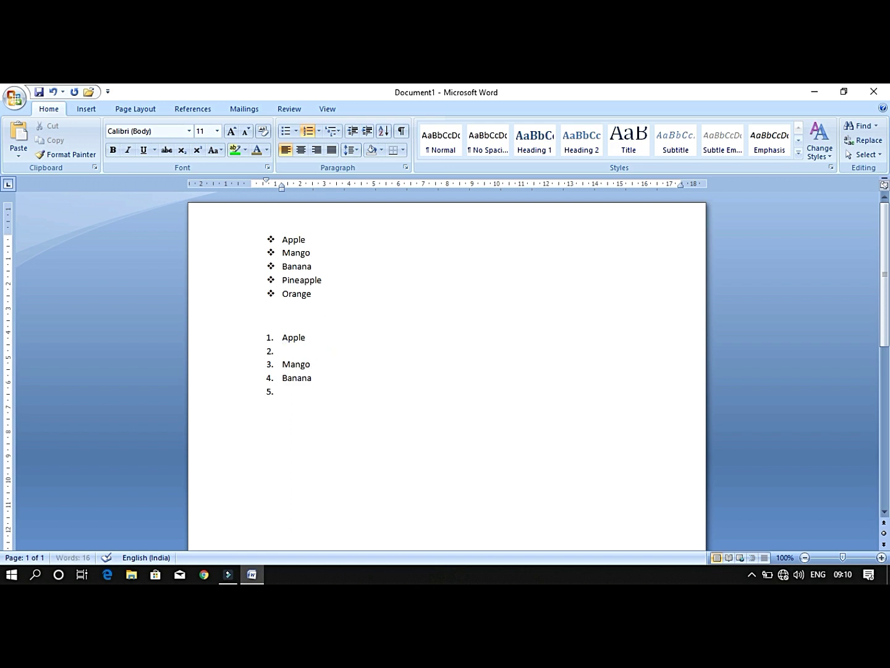
pyautogui.press('Tab')
pyautogui.write('Green Ap')
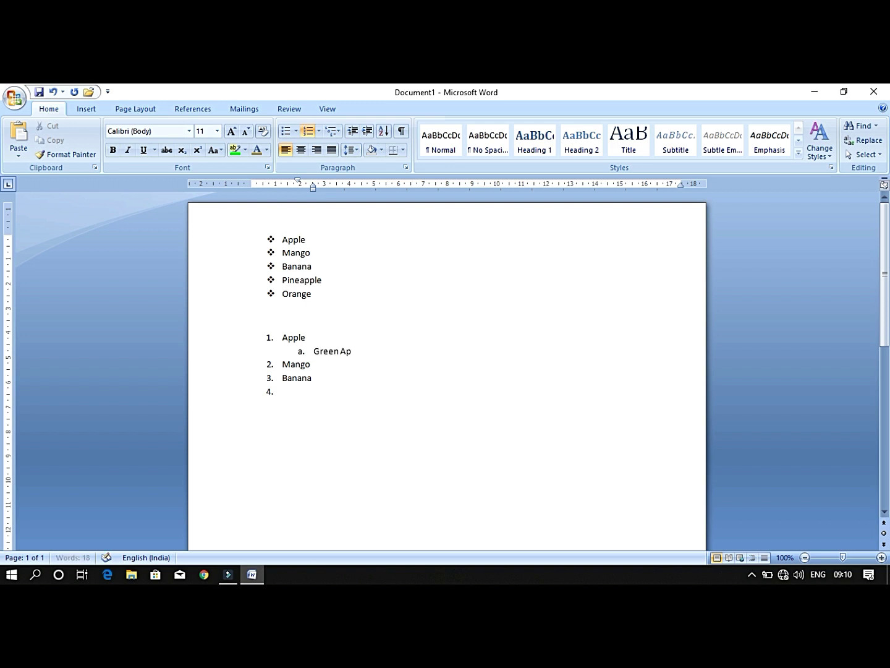
pyautogui.write('ple')
pyautogui.press('Return')
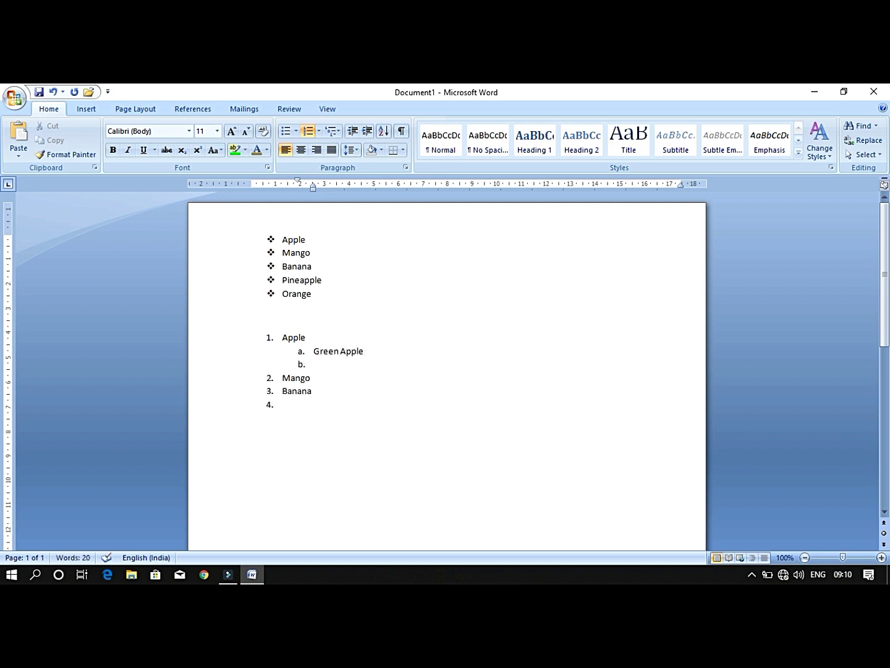
pyautogui.write('Red Apple')
# Delete the contents of both the bulleted and the numbered fruit lists.
pyautogui.moveTo(290, 421); pyautogui.dragTo(273, 244)
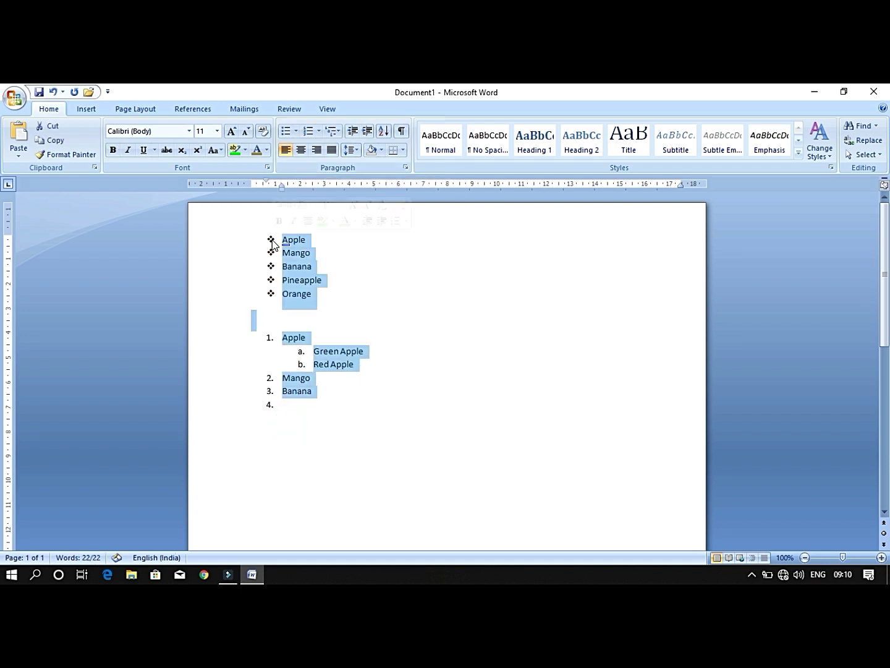
pyautogui.press('Delete')
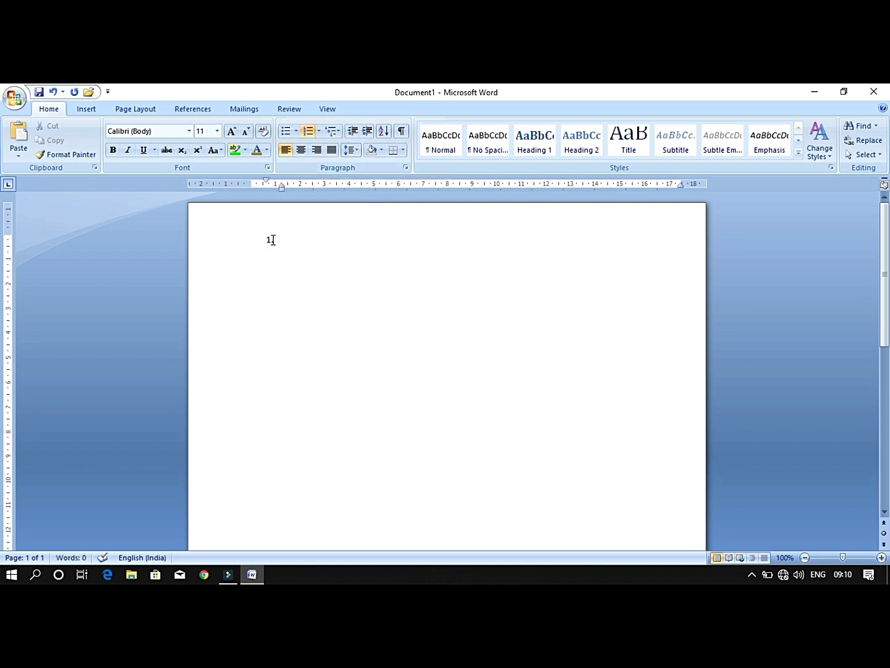
# Remove the empty numbered item's numbering and generate sample paragraphs with =rand().
pyautogui.press('BackSpace')
pyautogui.write('=rand()')
pyautogui.press('Return')
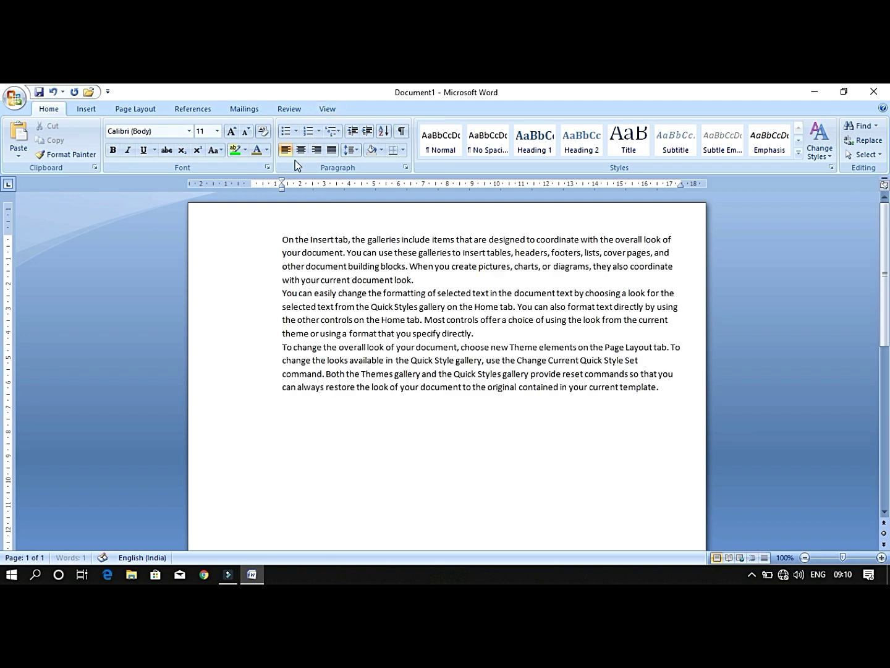
# Decrease the indent of each of the three sample paragraphs by one level.
pyautogui.click(281, 239)
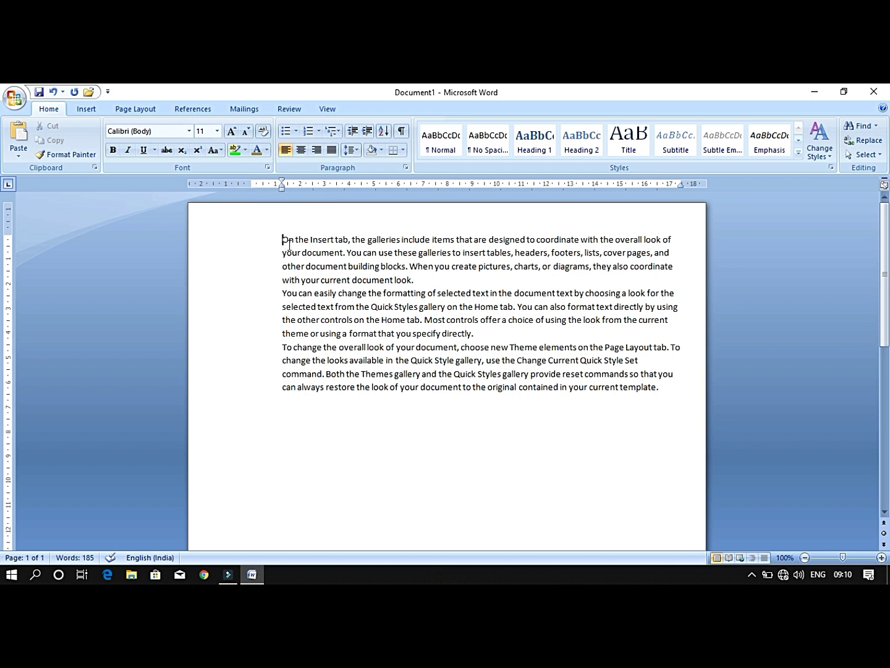
pyautogui.click(353, 132)
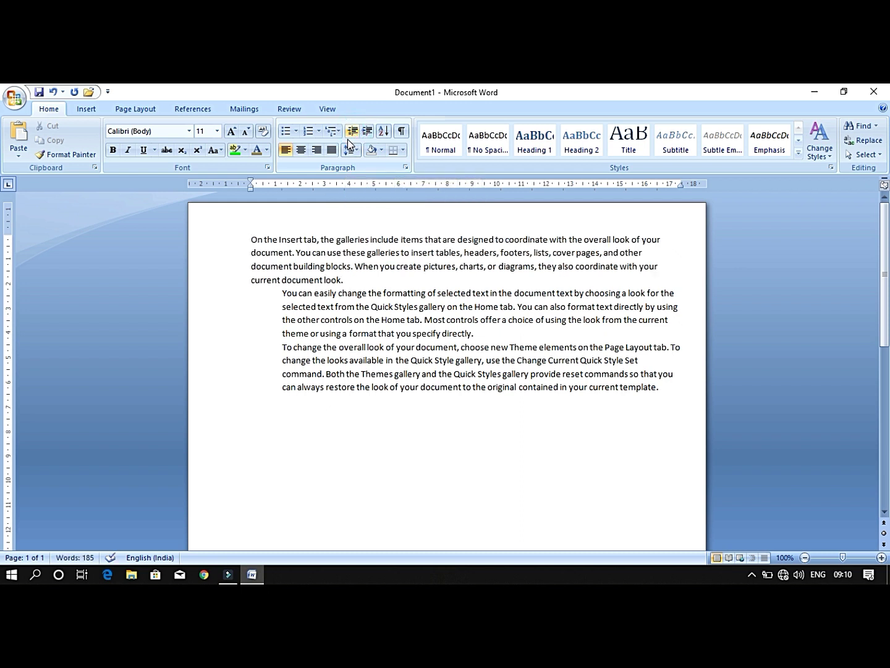
pyautogui.click(282, 292)
pyautogui.click(353, 131)
pyautogui.click(283, 347)
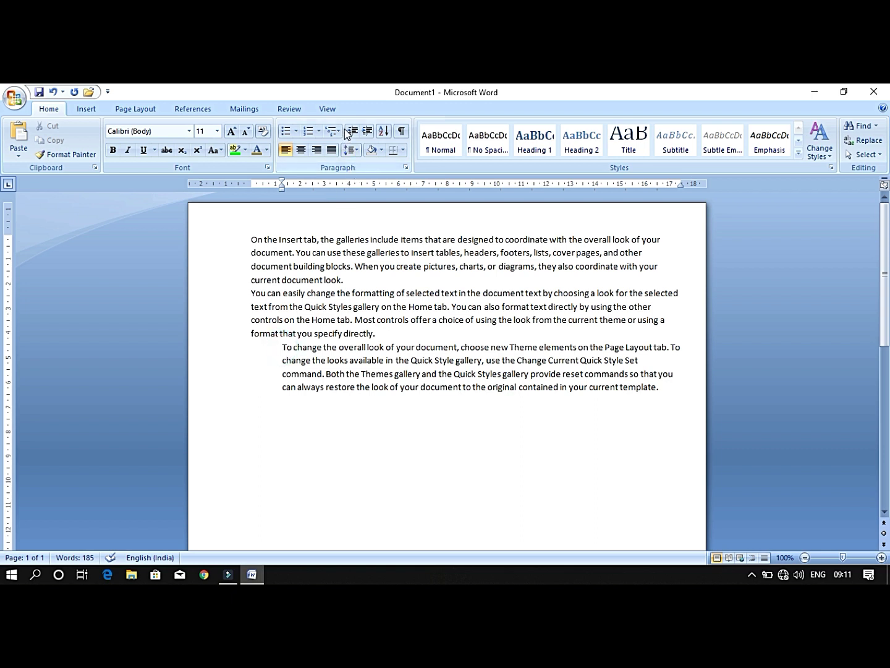
pyautogui.click(352, 132)
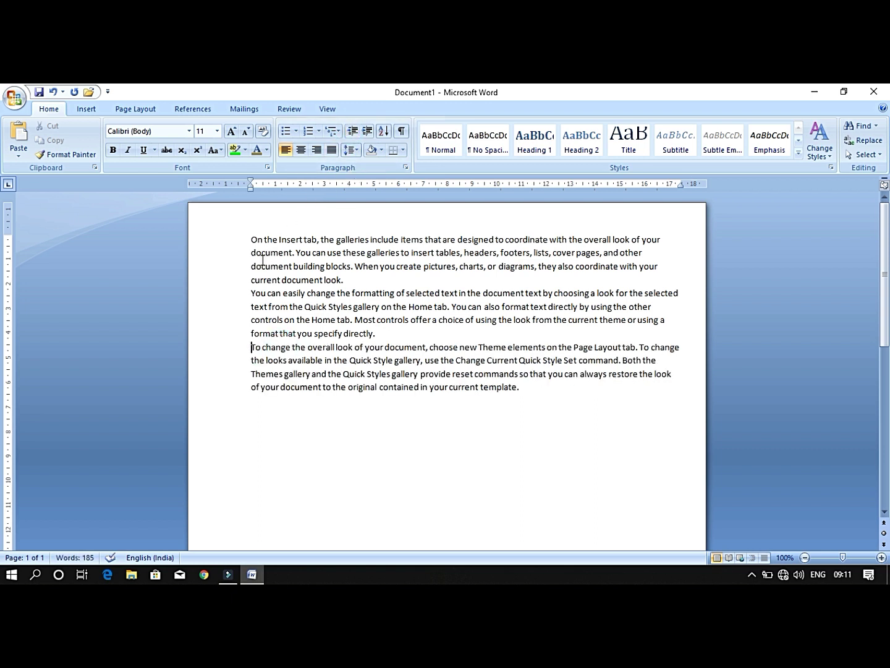
# Increase the indent of the second paragraph by one level.
pyautogui.click(252, 294)
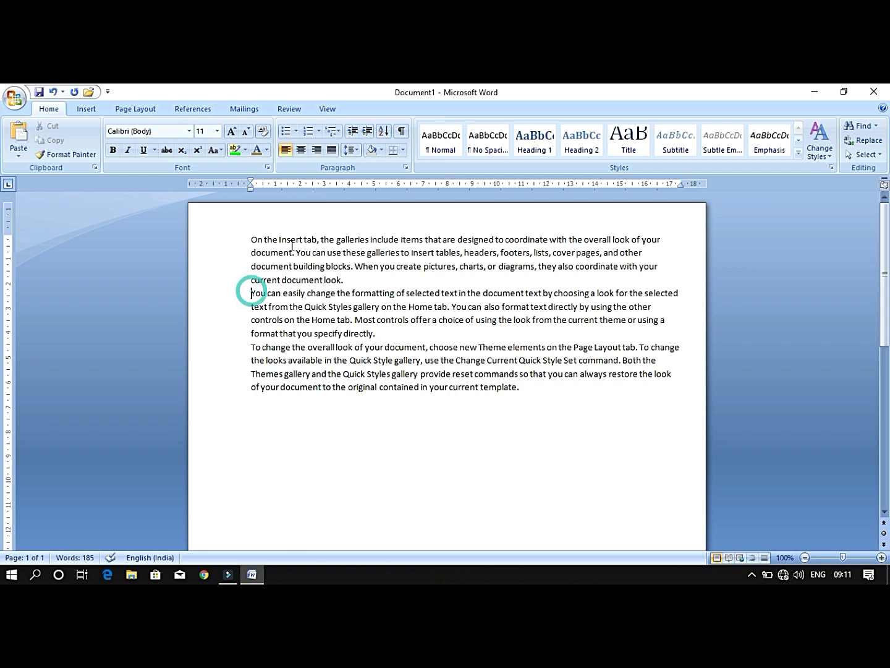
pyautogui.click(367, 131)
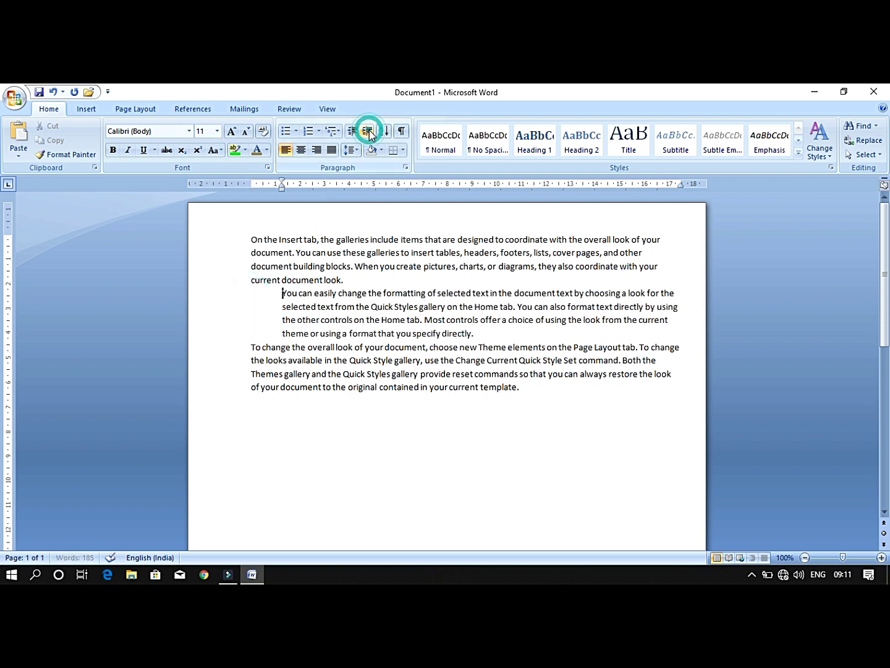
pyautogui.click(376, 452)
# Try right and center alignment on the first paragraph, ending with it justified.
pyautogui.click(253, 241)
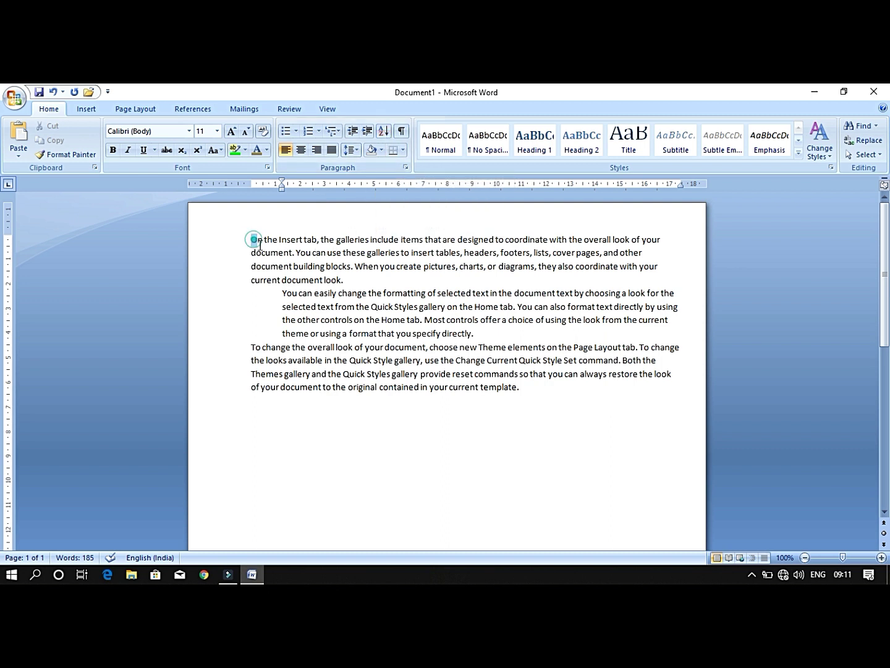
pyautogui.moveTo(253, 240); pyautogui.dragTo(517, 387)
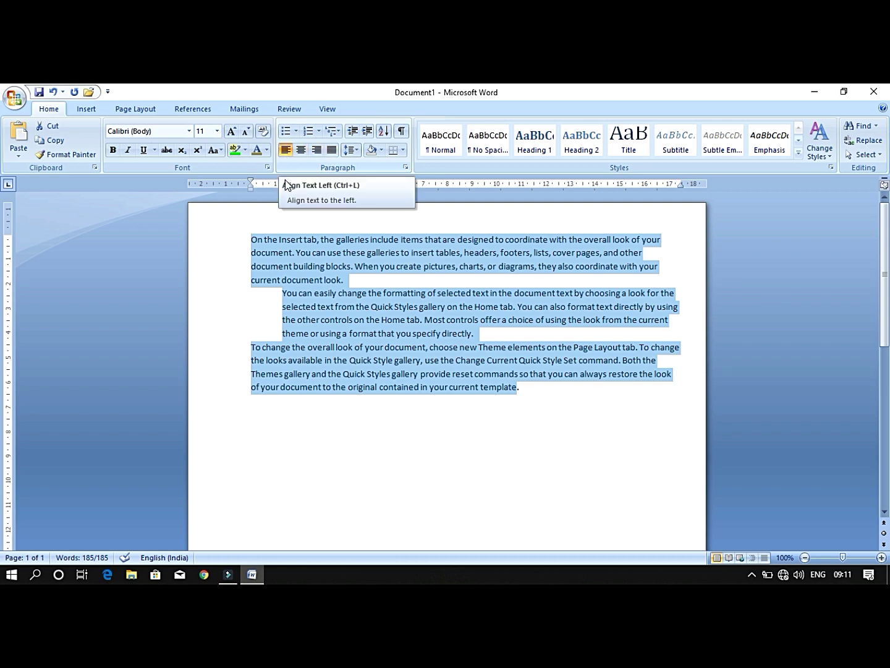
pyautogui.click(256, 241)
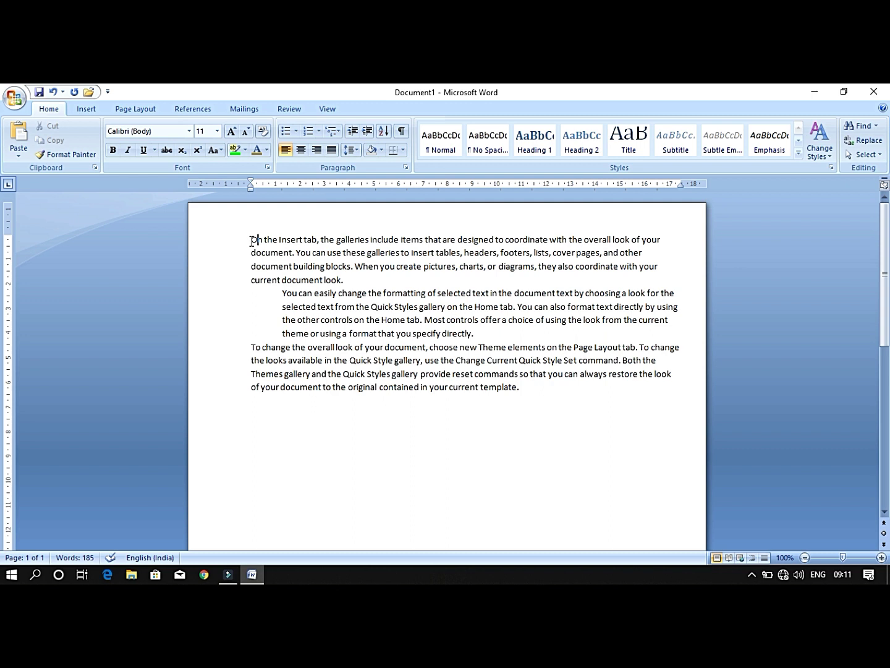
pyautogui.moveTo(251, 240); pyautogui.dragTo(259, 283)
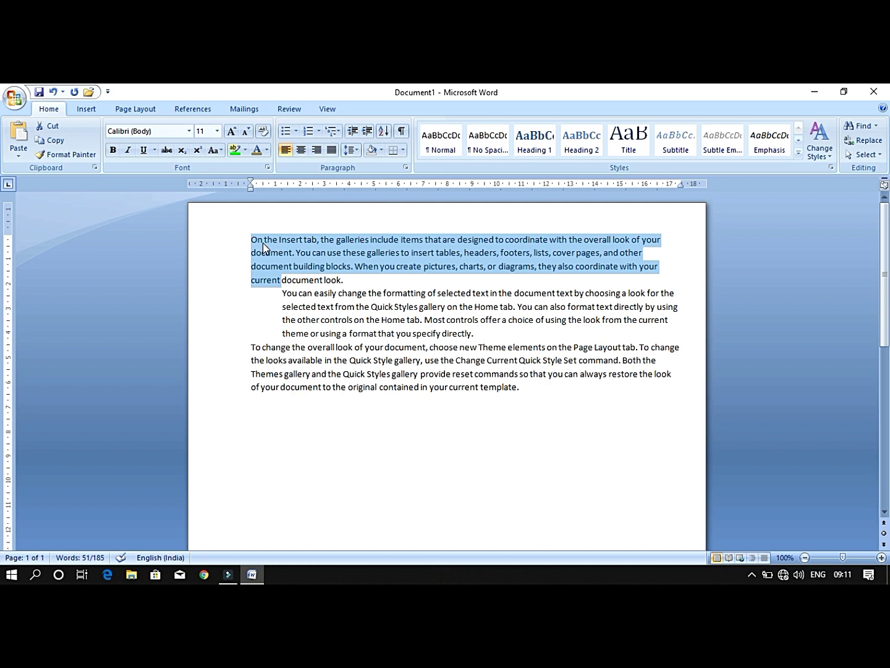
pyautogui.click(317, 150)
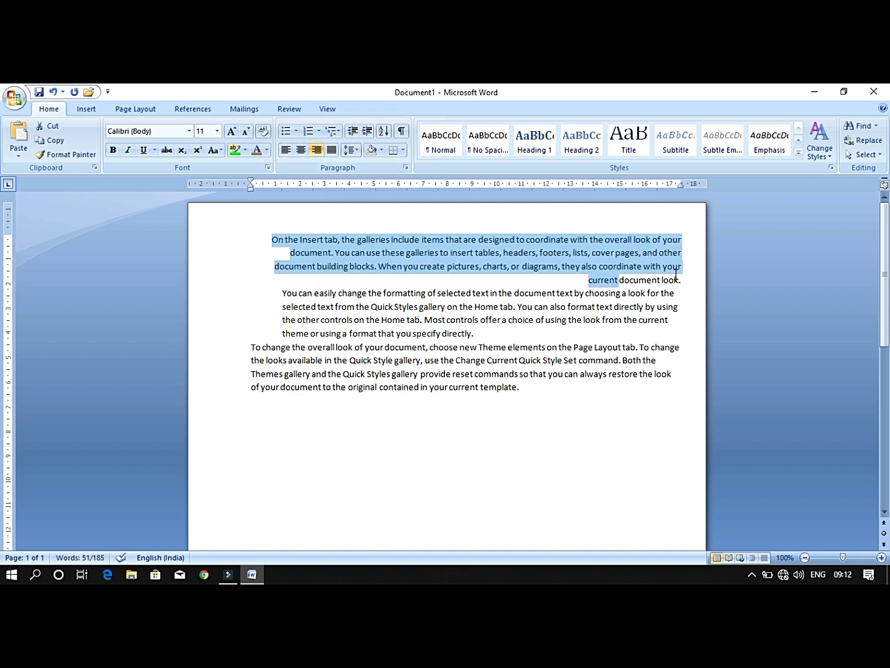
pyautogui.click(301, 150)
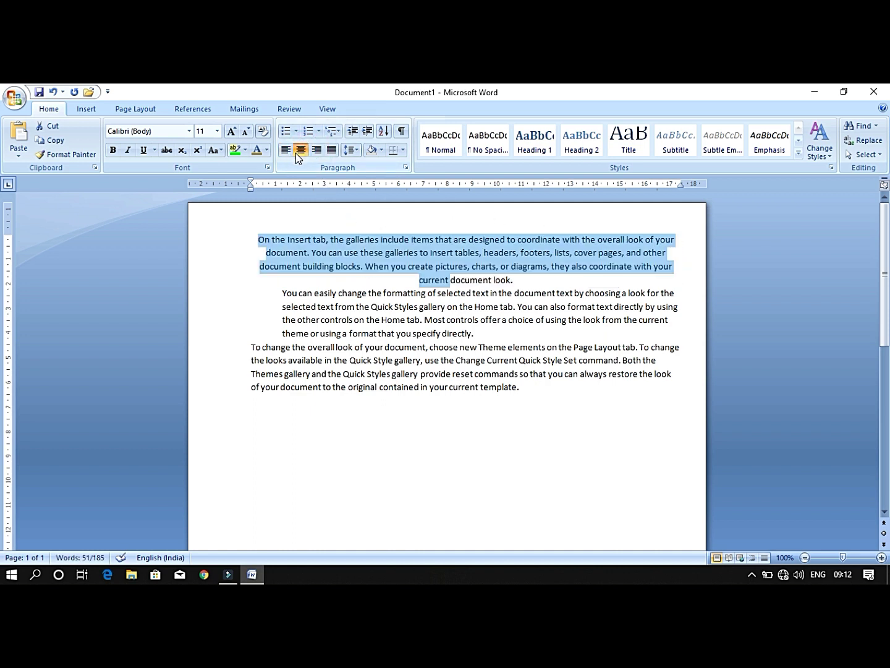
pyautogui.click(334, 152)
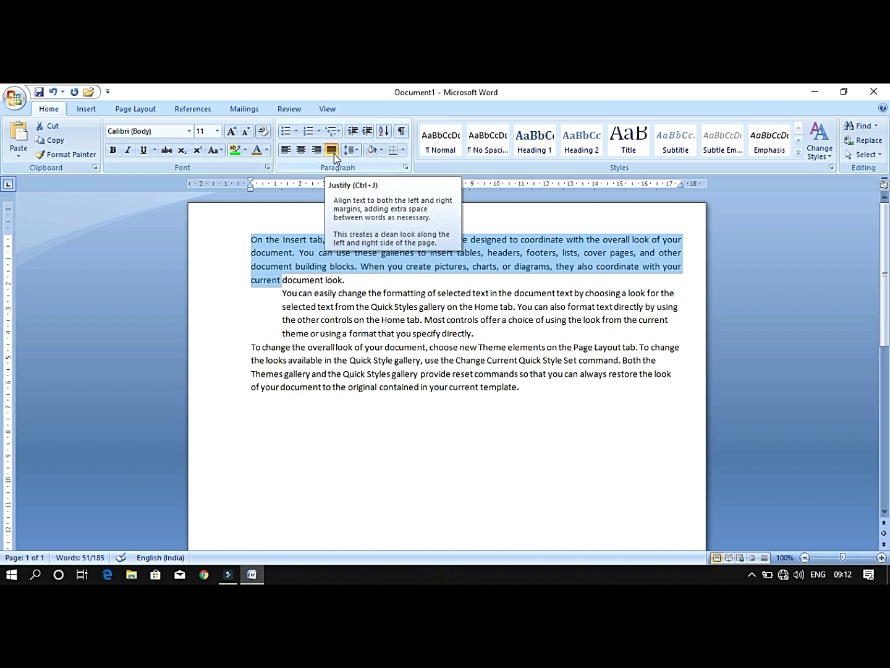
pyautogui.click(311, 280)
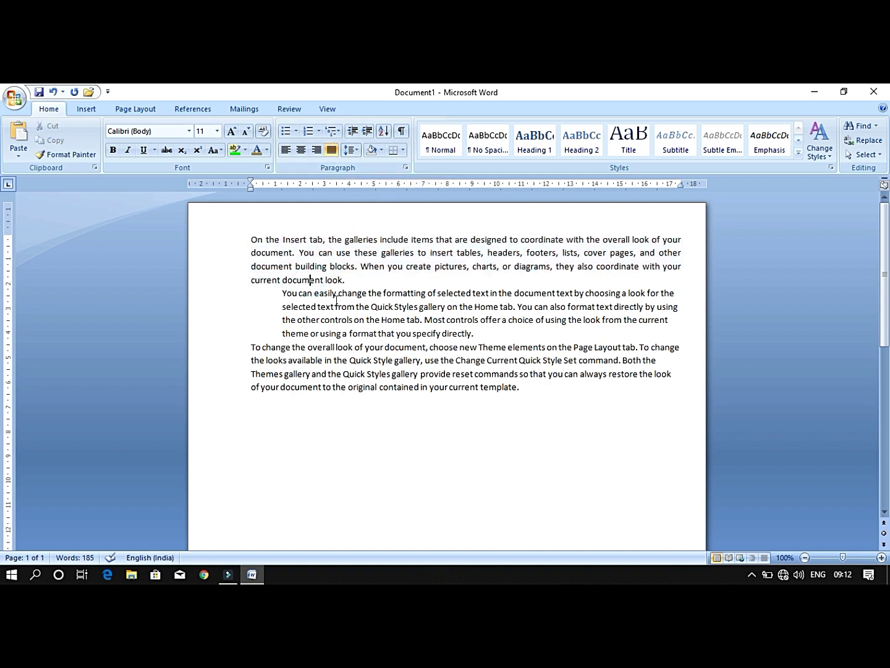
# Decrease the second paragraph's indent back to the page margin.
pyautogui.click(283, 294)
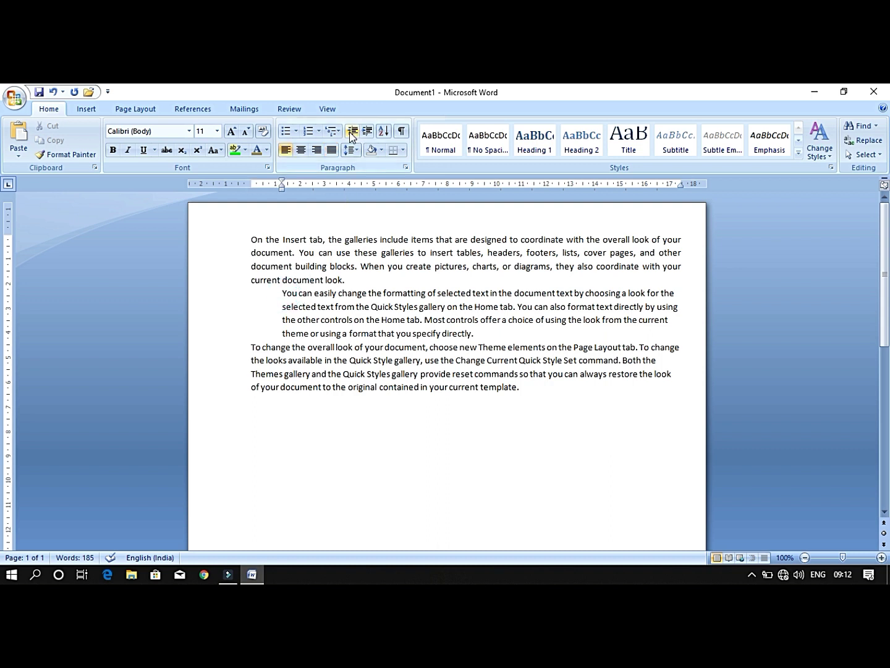
pyautogui.click(354, 136)
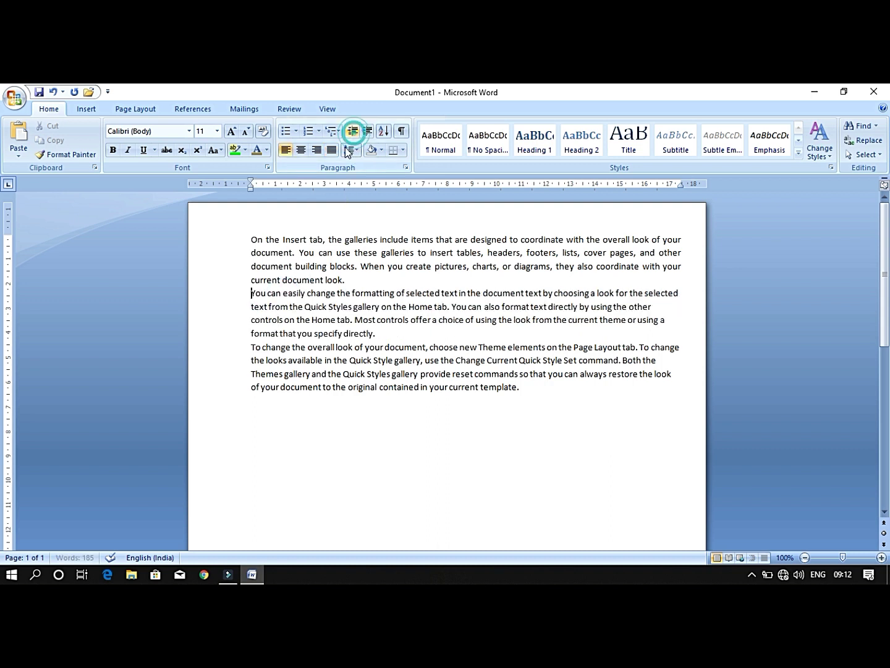
pyautogui.click(360, 402)
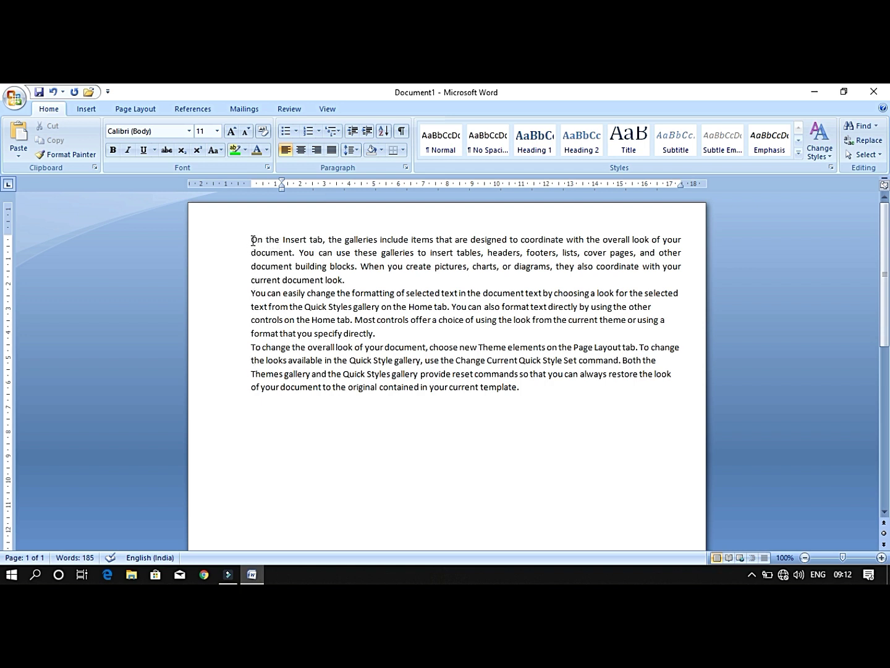
# Set the line spacing of the first, second and third paragraphs to 1.5.
pyautogui.moveTo(251, 241); pyautogui.dragTo(275, 268)
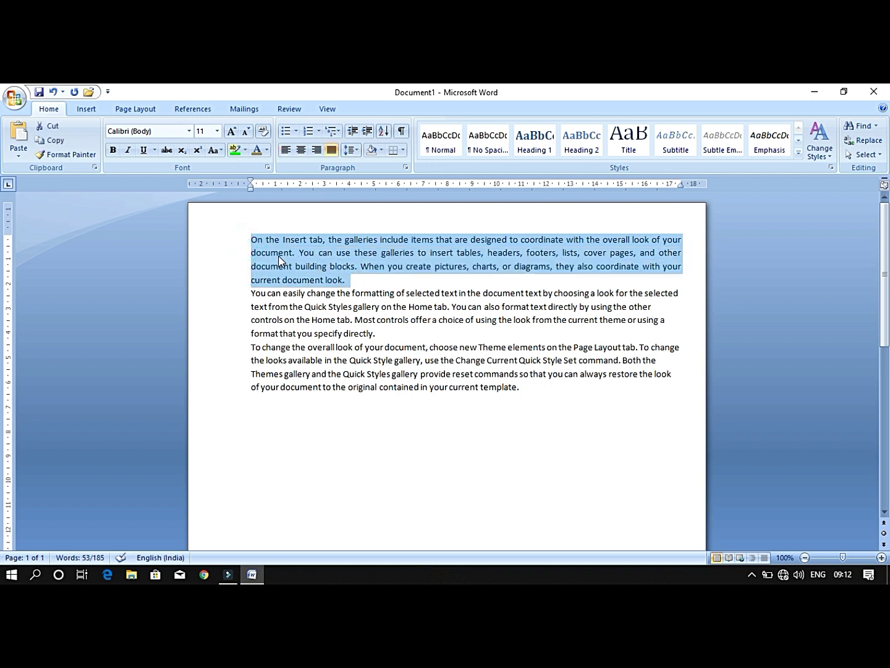
pyautogui.click(358, 151)
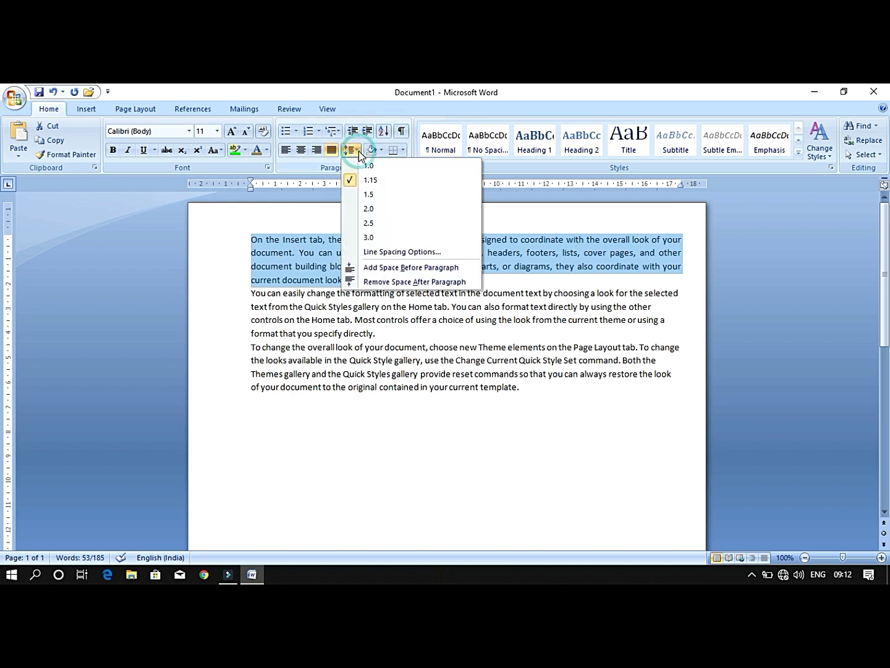
pyautogui.click(356, 195)
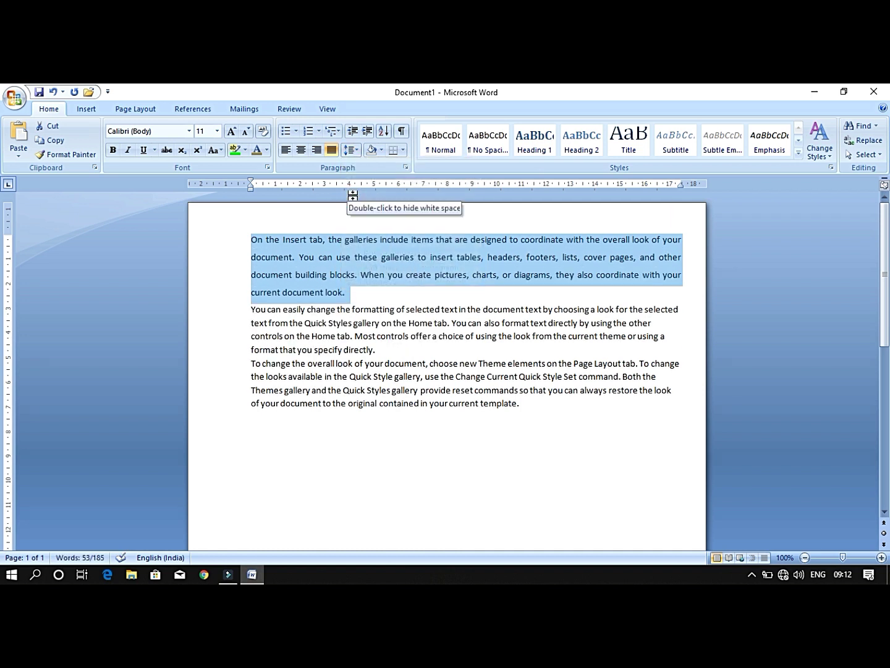
pyautogui.click(373, 293)
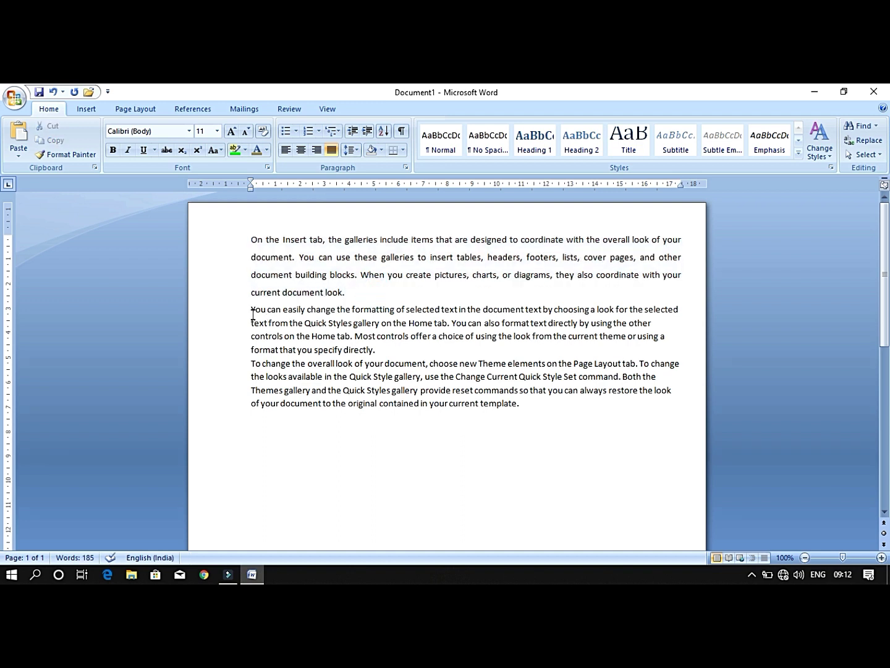
pyautogui.moveTo(252, 309); pyautogui.dragTo(373, 350)
pyautogui.click(356, 152)
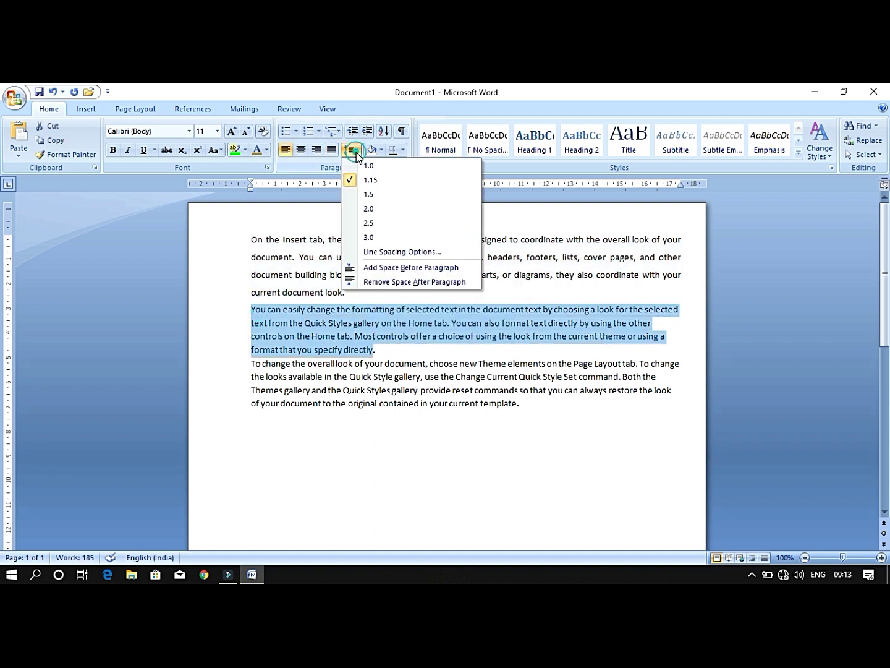
pyautogui.click(356, 194)
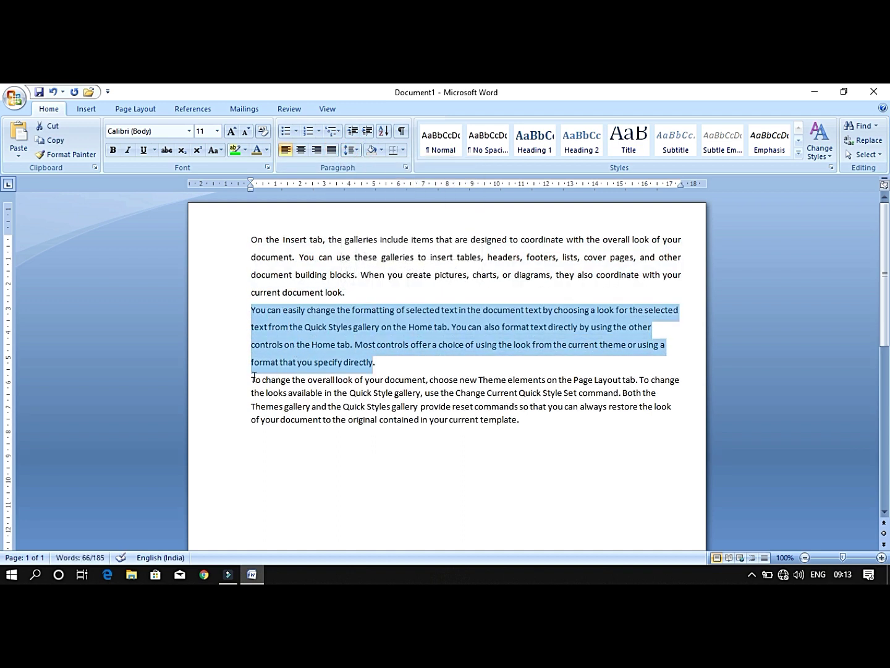
pyautogui.moveTo(254, 377); pyautogui.dragTo(502, 436)
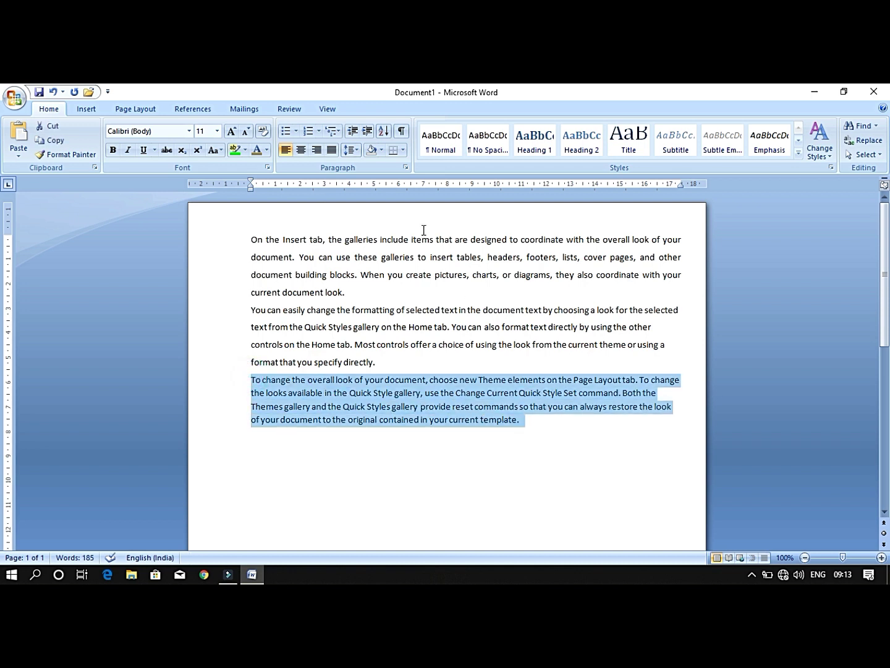
pyautogui.click(350, 150)
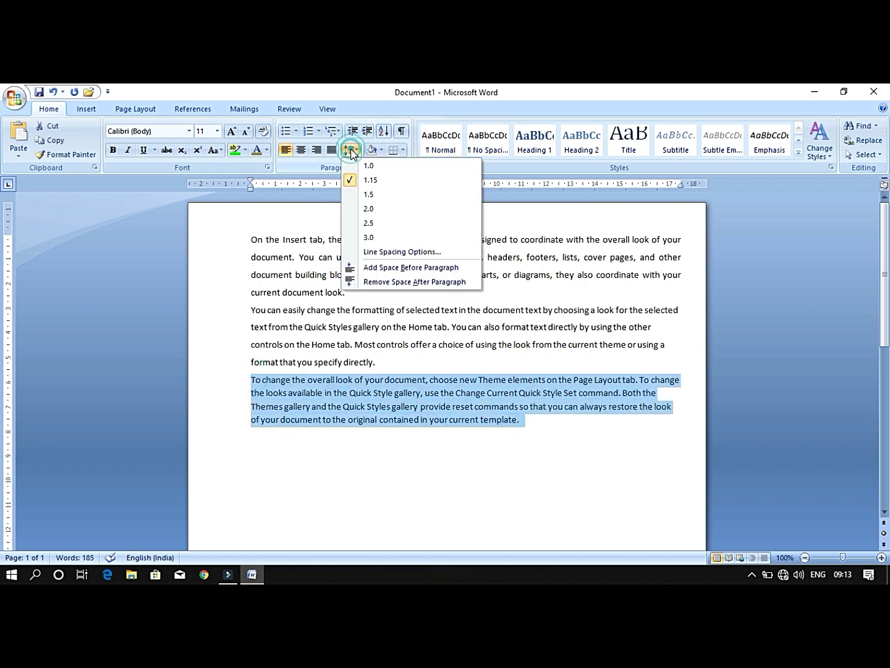
pyautogui.click(362, 195)
pyautogui.click(387, 364)
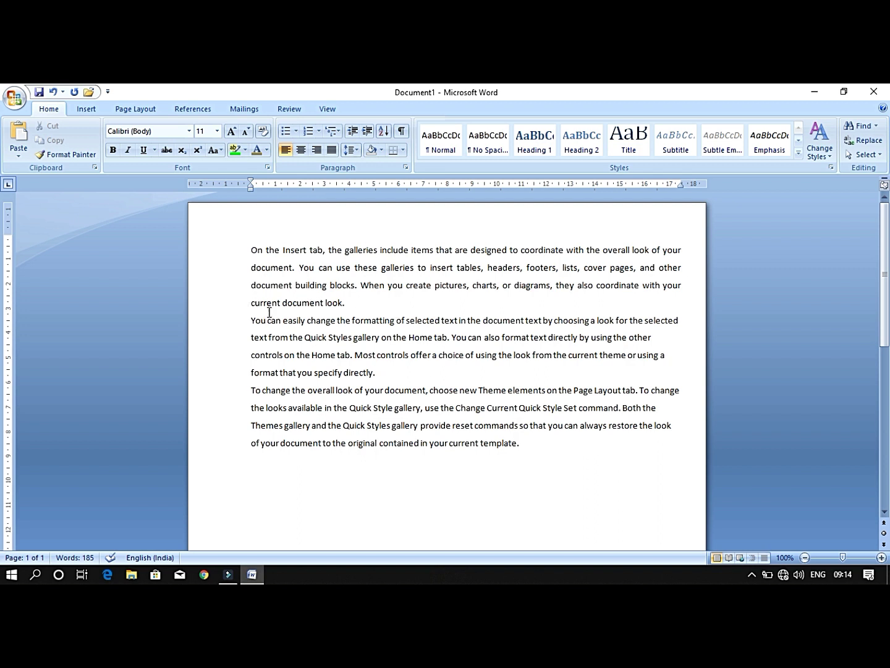
# Insert an empty line after the first paragraph and another after the second.
pyautogui.click(346, 303)
pyautogui.press('Return')
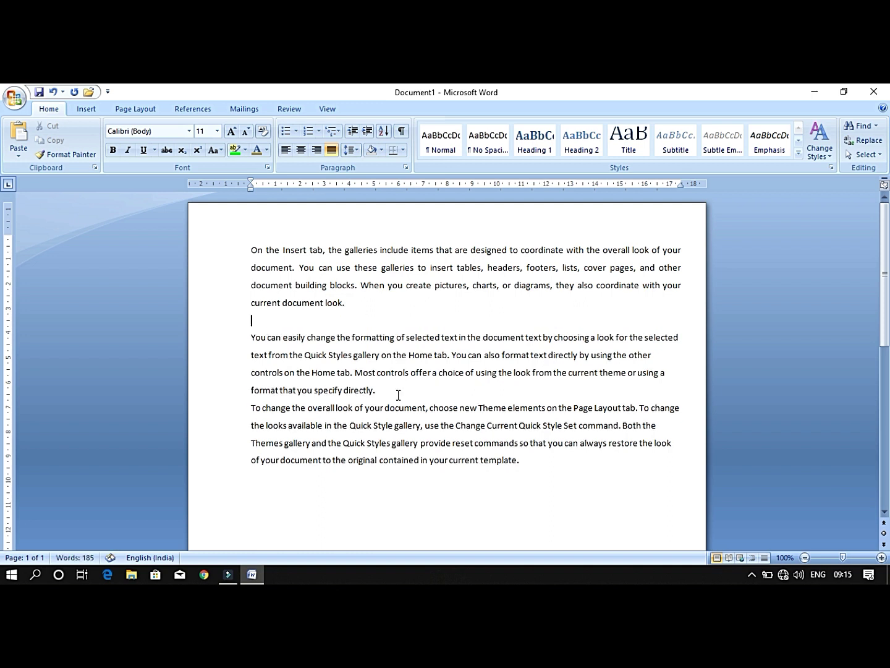
pyautogui.click(396, 392)
pyautogui.press('Return')
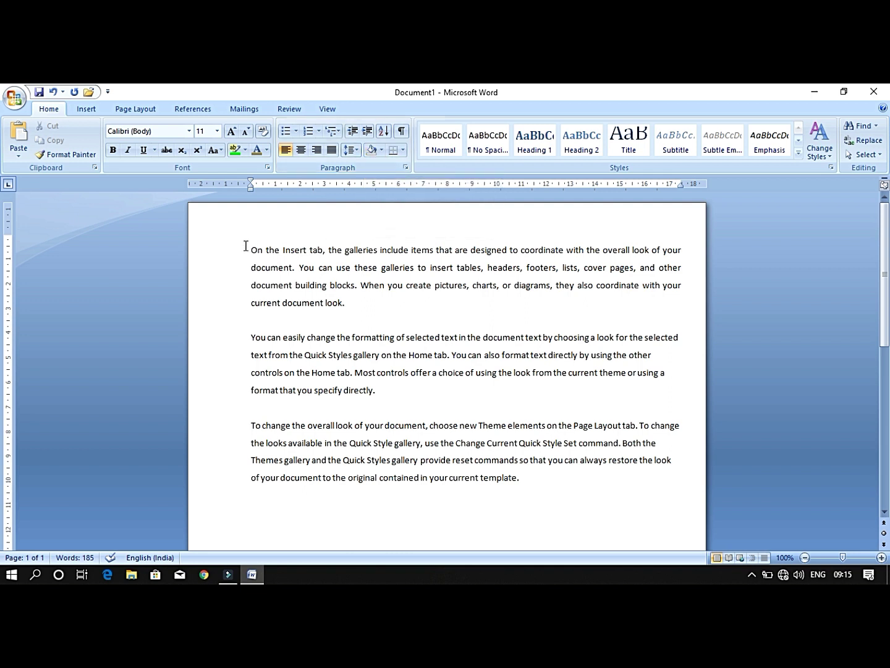
# Shade the background of the first paragraph with a medium blue theme color.
pyautogui.moveTo(245, 246); pyautogui.dragTo(368, 304)
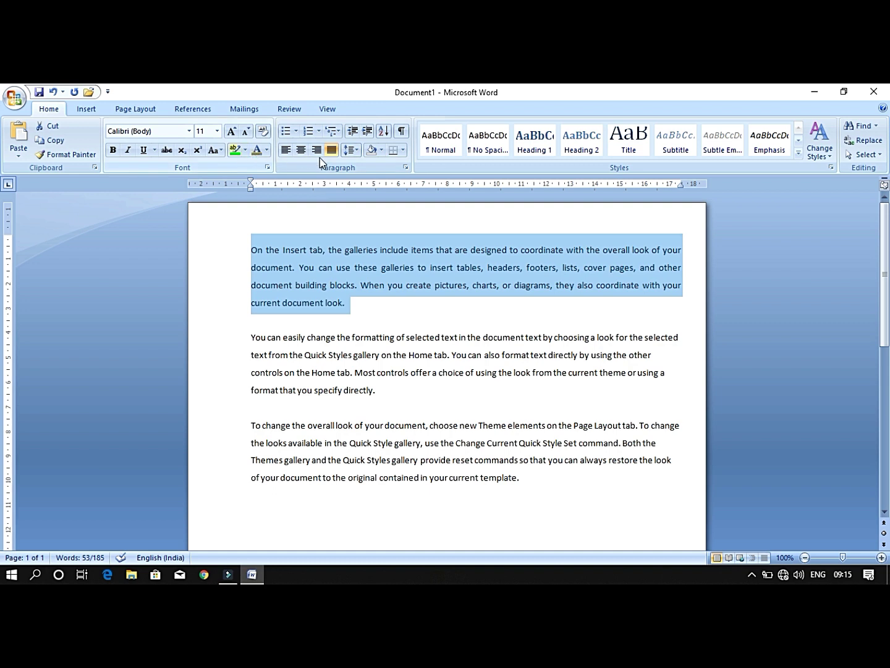
pyautogui.click(381, 150)
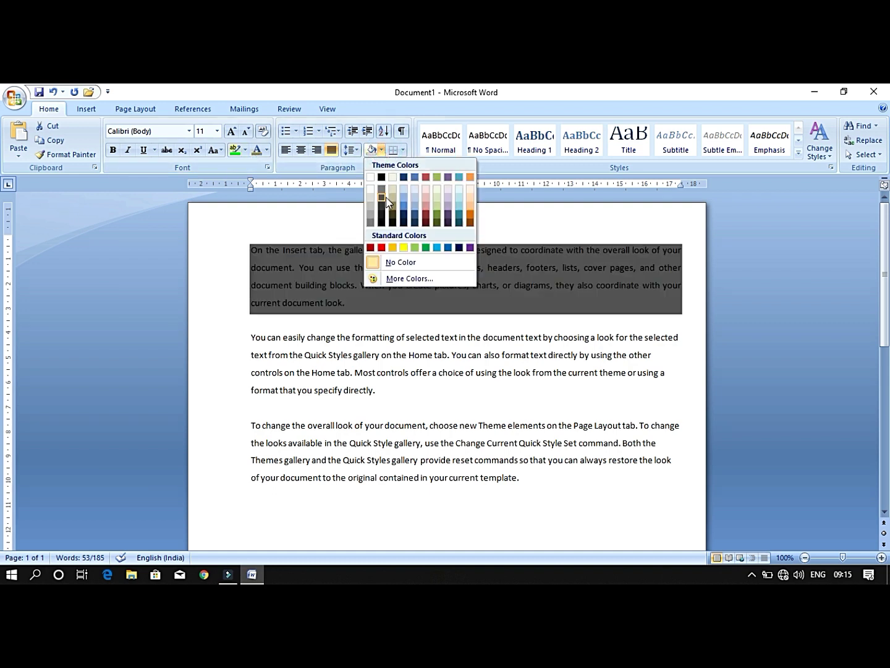
pyautogui.click(415, 199)
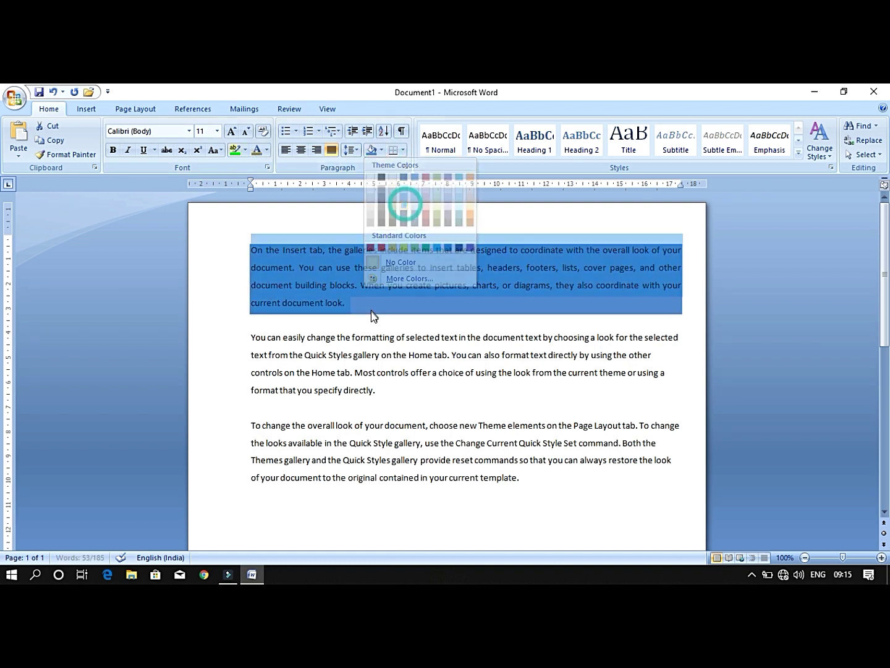
pyautogui.click(374, 313)
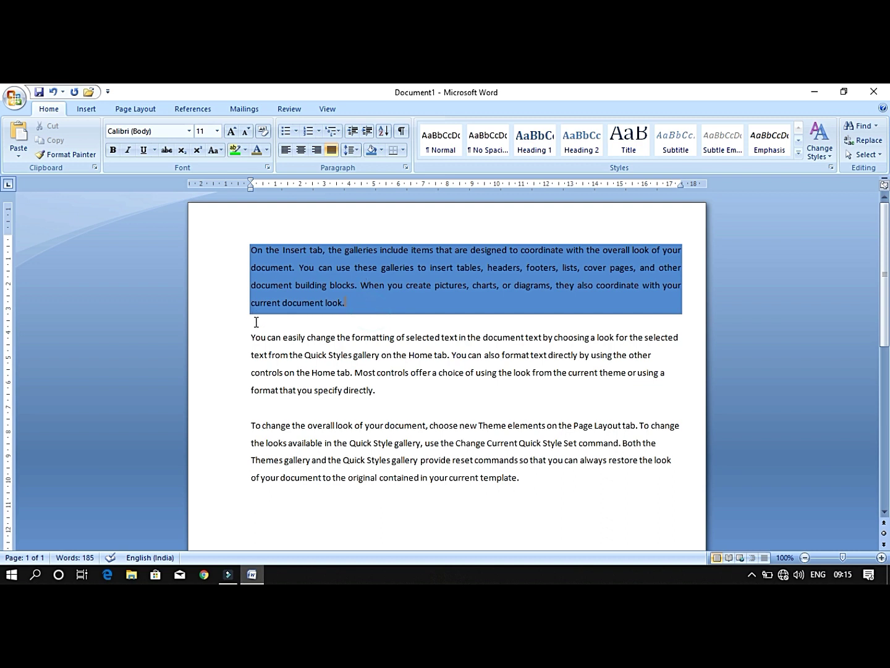
# Apply All Borders to the second paragraph.
pyautogui.moveTo(256, 336); pyautogui.dragTo(376, 391)
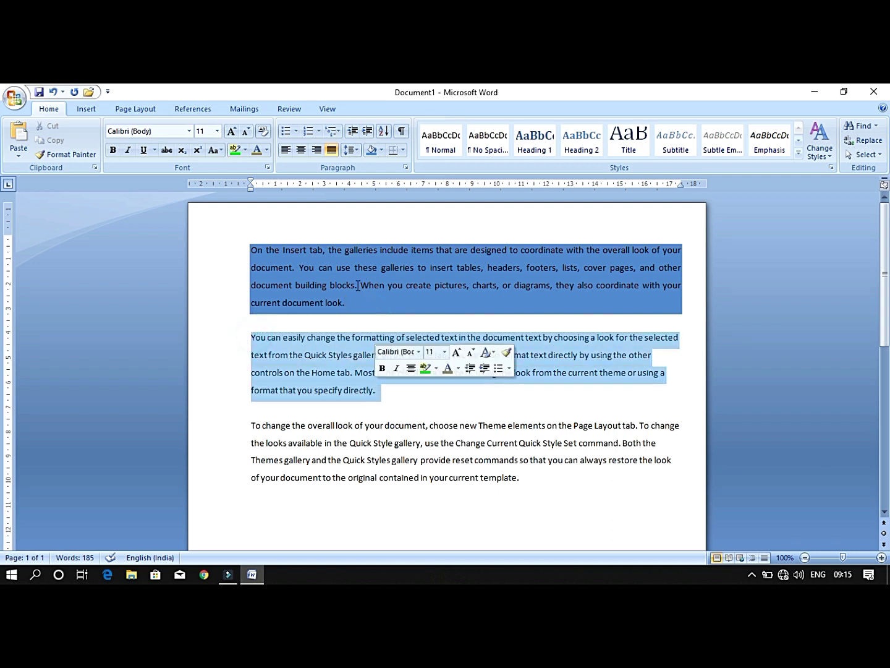
pyautogui.click(407, 151)
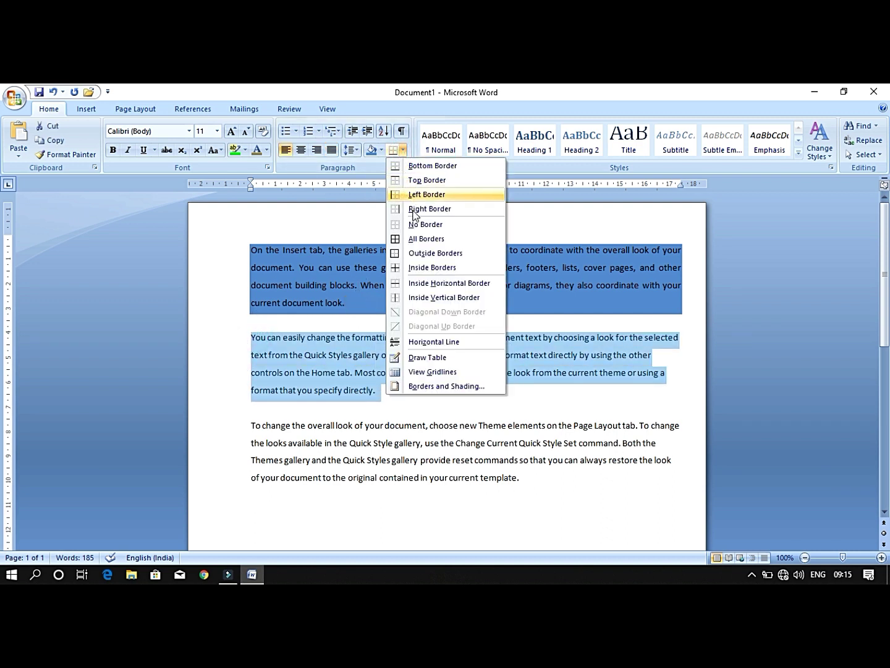
pyautogui.click(413, 240)
pyautogui.click(399, 446)
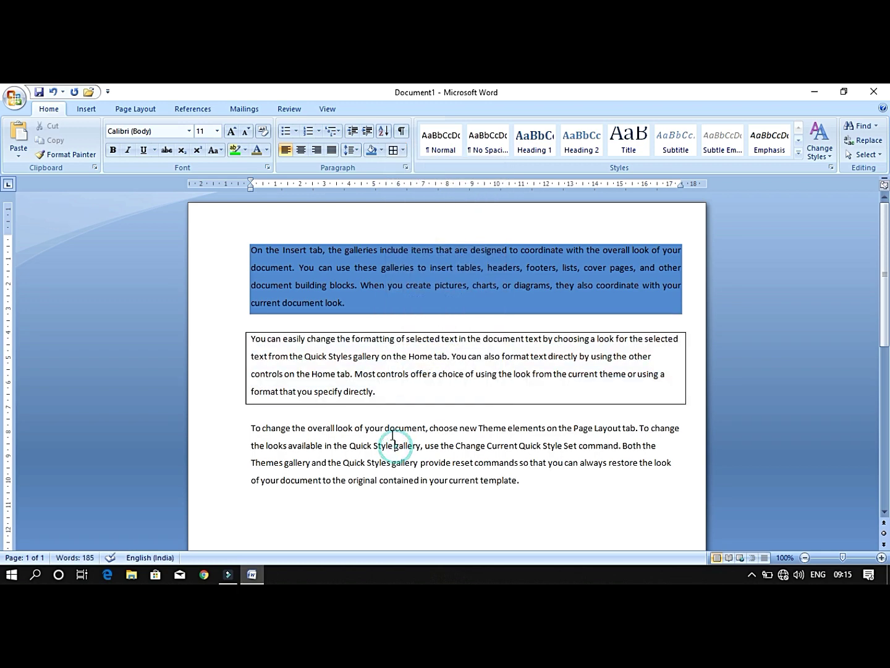